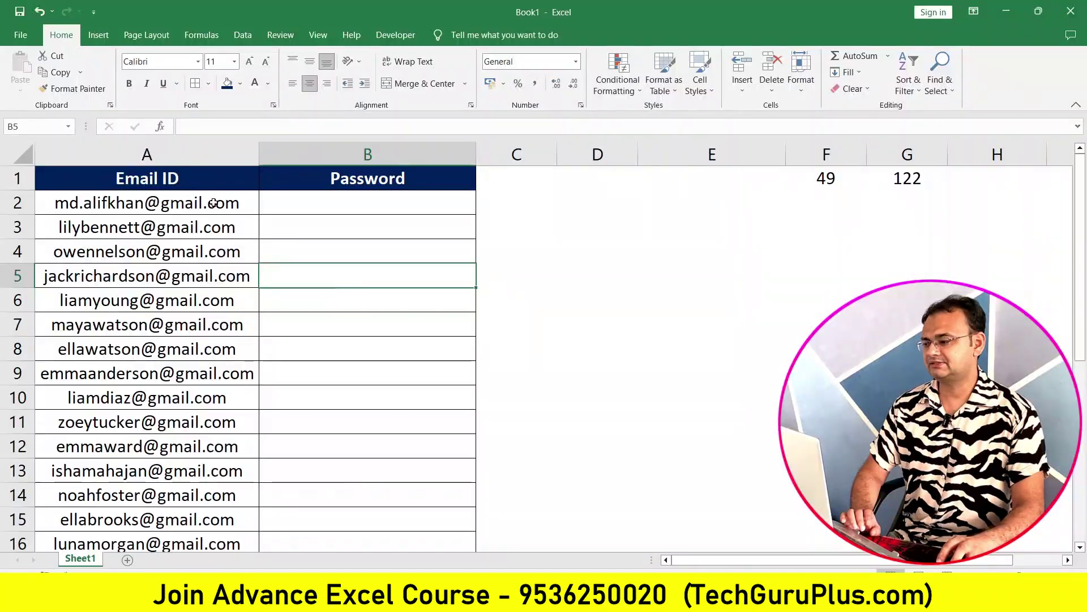
Step: Highlight the email list in column A and the Password cells beside it
left_click_drag(213, 203, 213, 446)
scroll(212, 453, "down", 1)
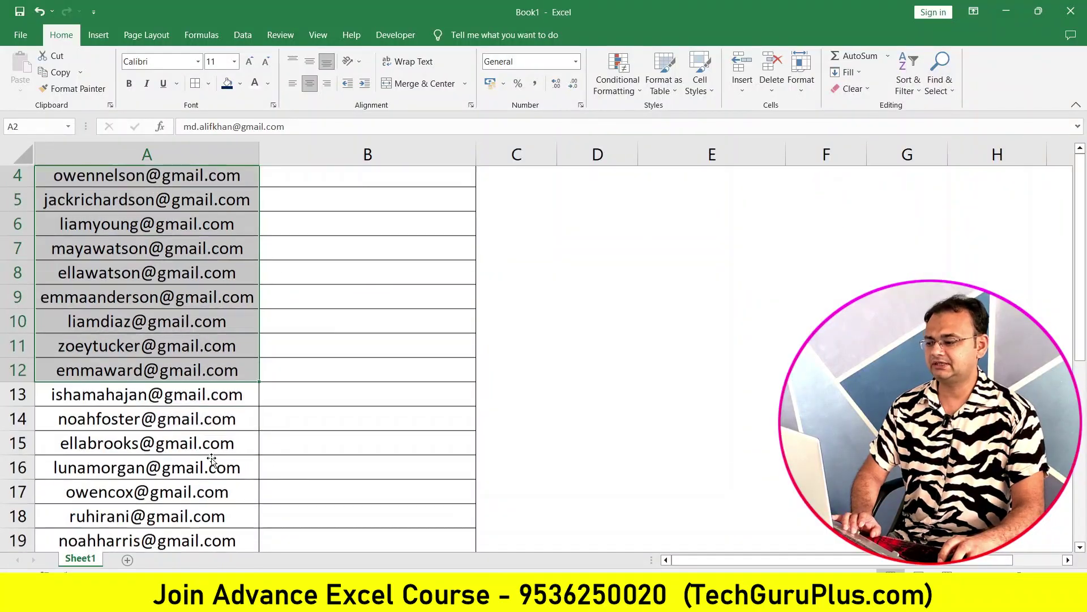
scroll(212, 456, "down", 2)
scroll(211, 458, "down", 2)
scroll(211, 458, "up", 6)
left_click_drag(362, 202, 370, 352)
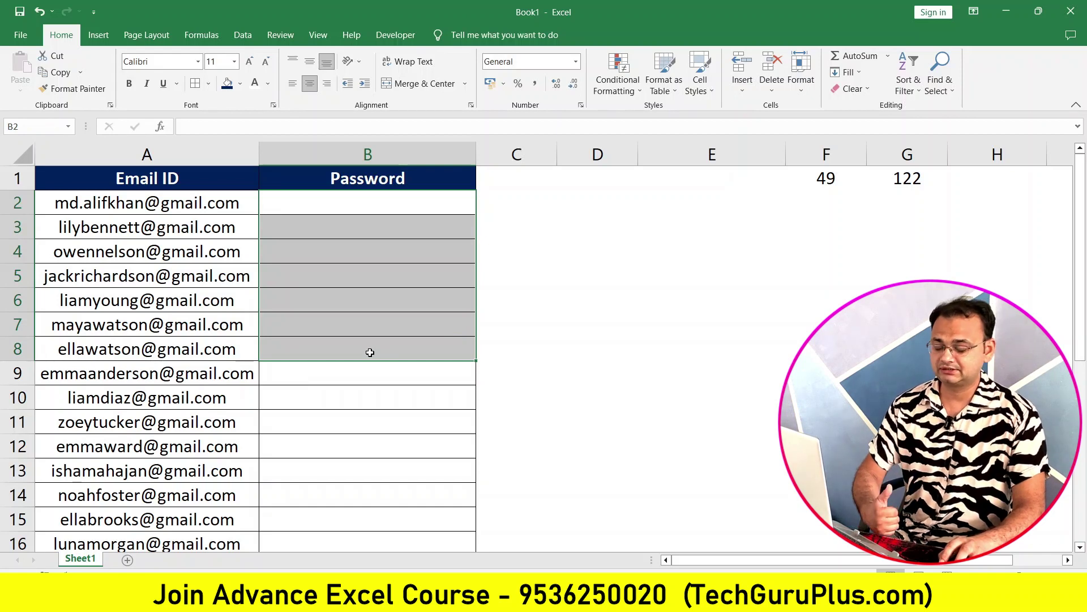
left_click(458, 283)
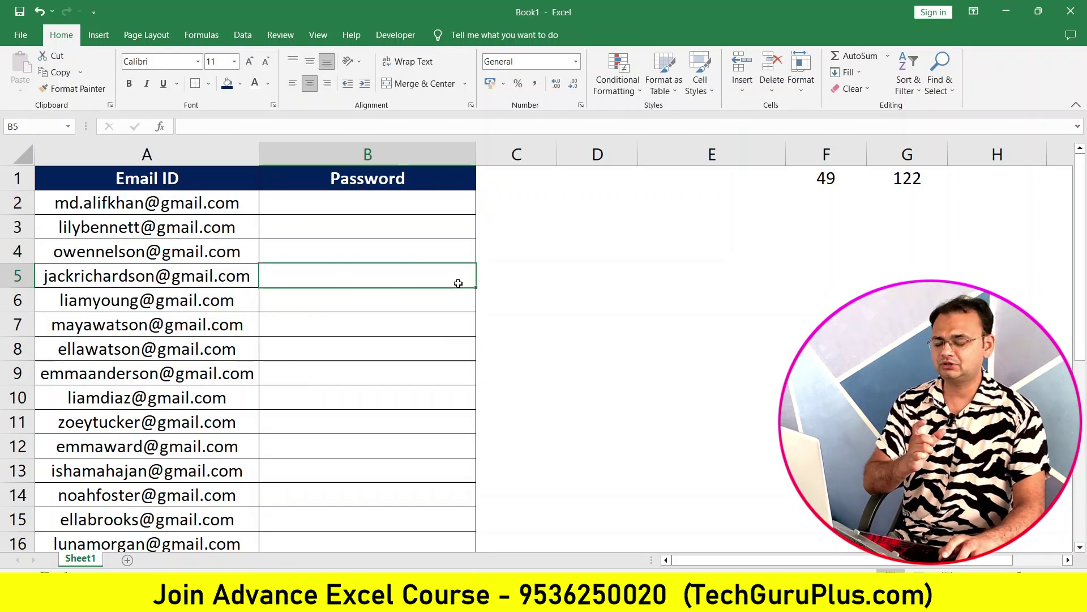
Step: Enter =RANDBETWEEN(49,122) in B2 and check the random value it produces
left_click(424, 204)
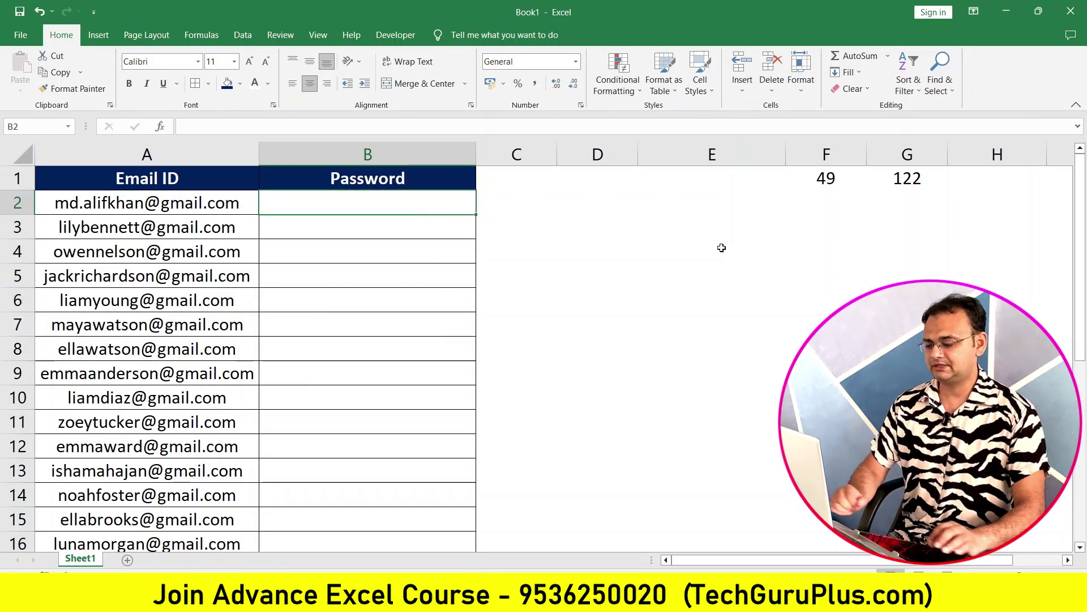
type("=ran")
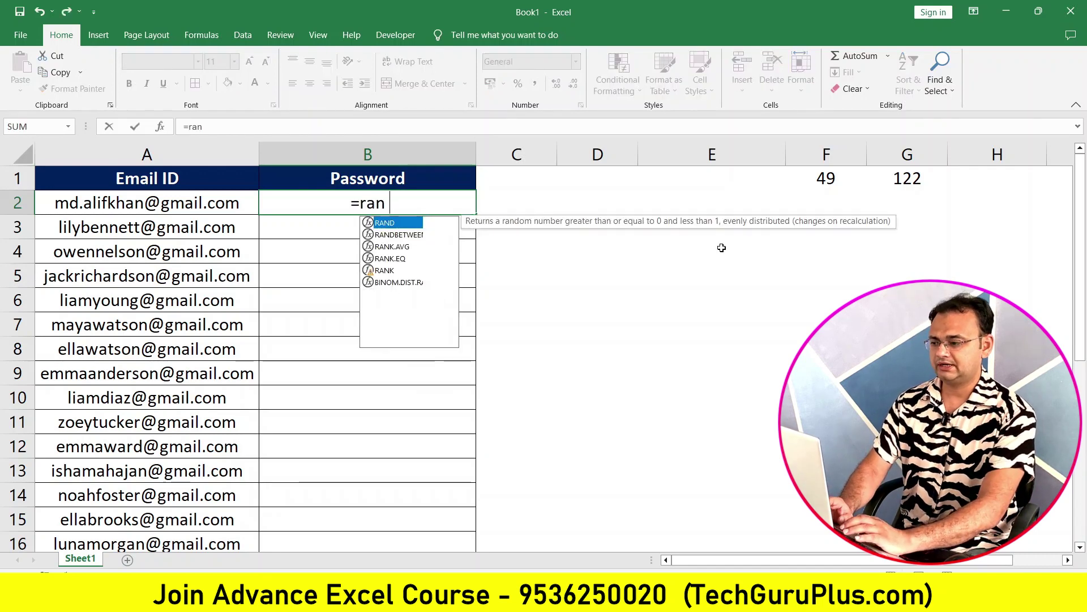
type("dbet")
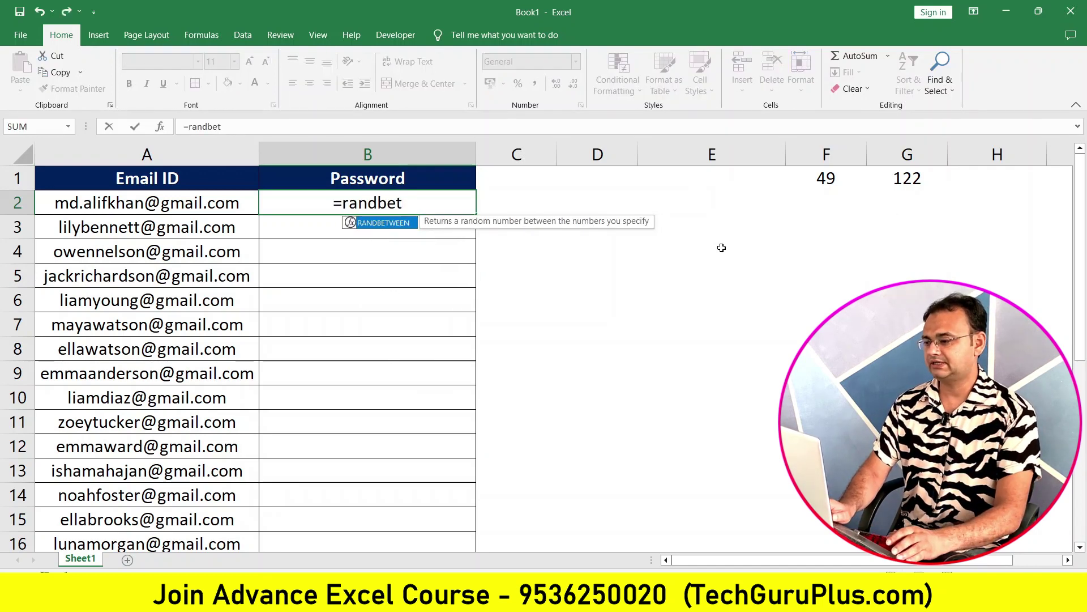
key("Tab")
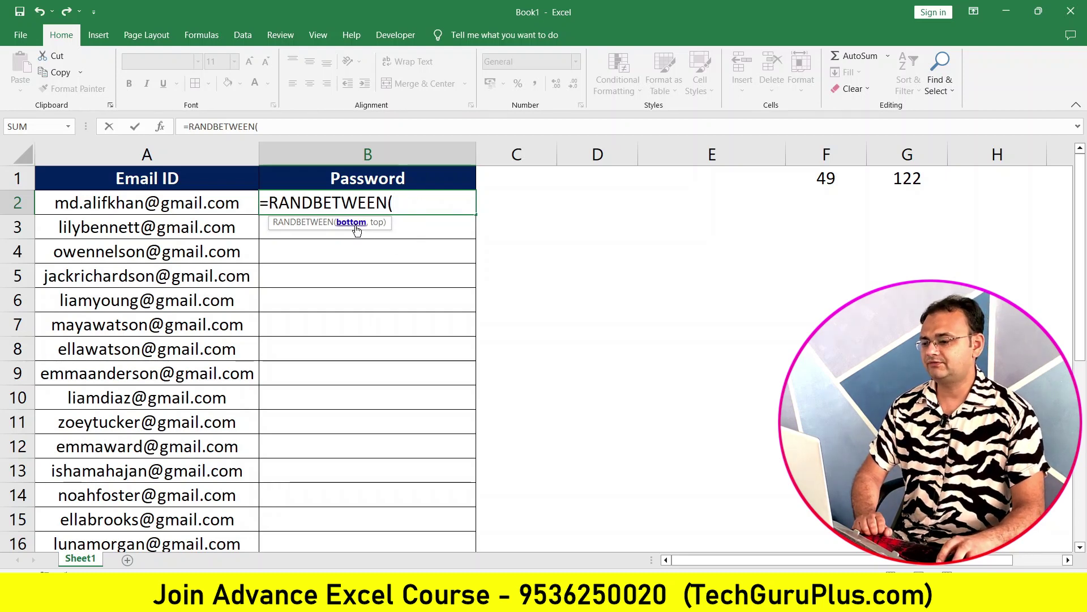
type("49")
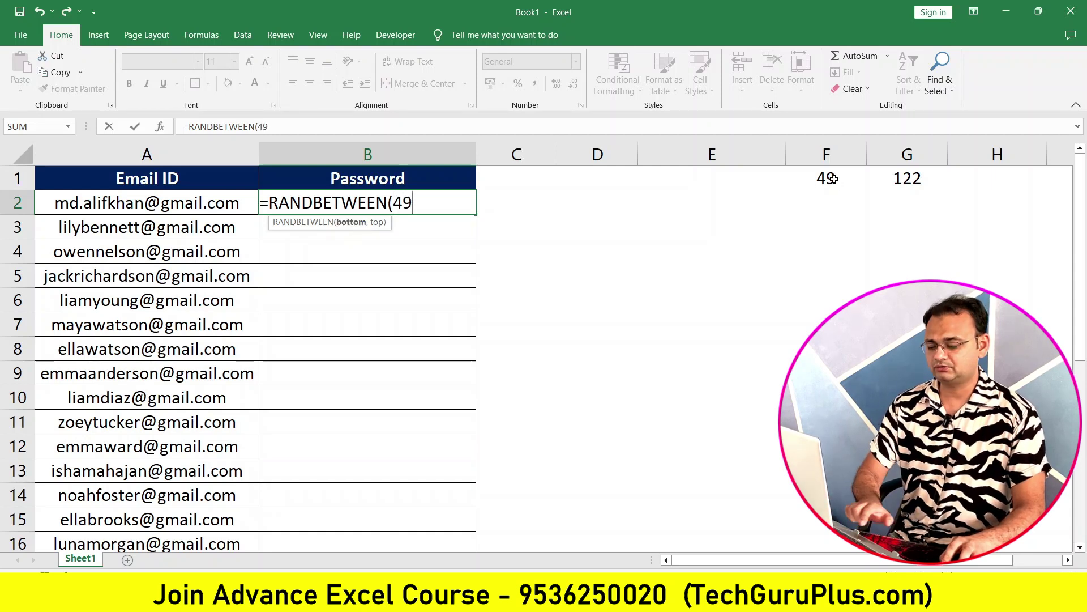
type(",")
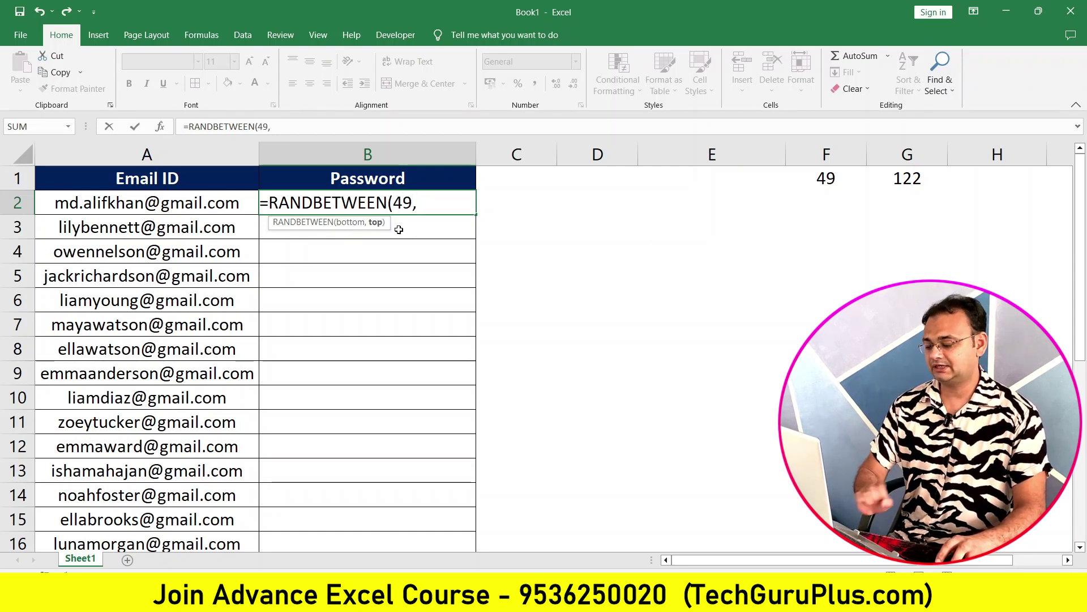
type("122")
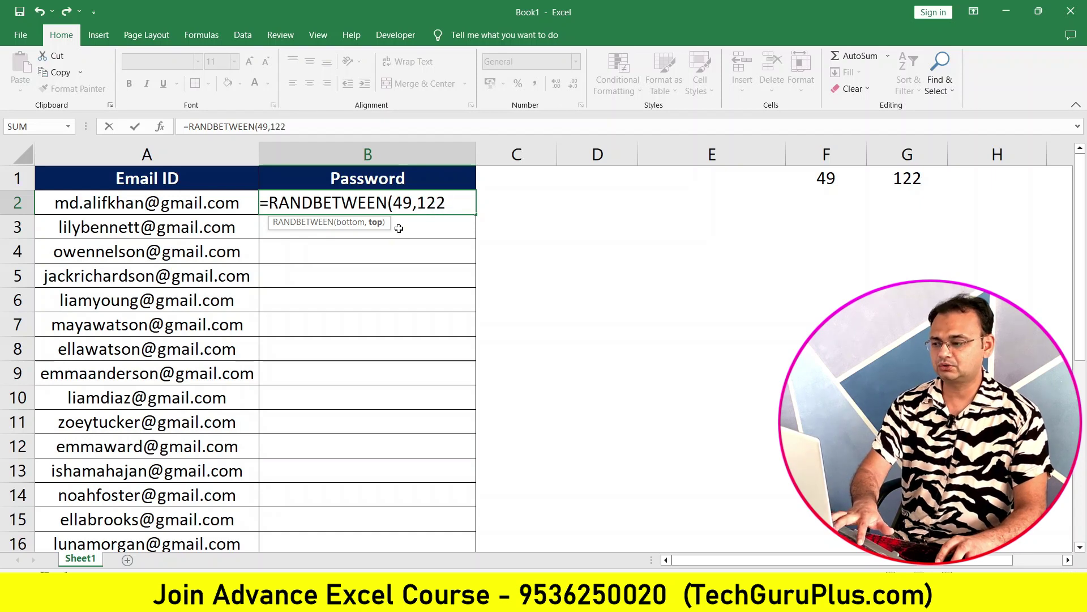
type(")")
key("Return")
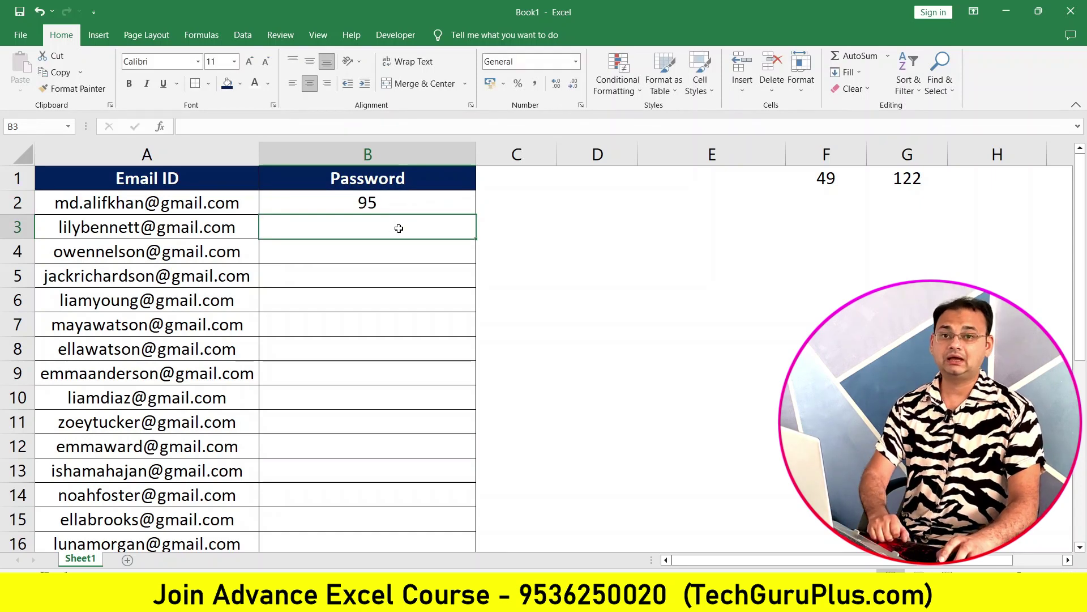
left_click(399, 205)
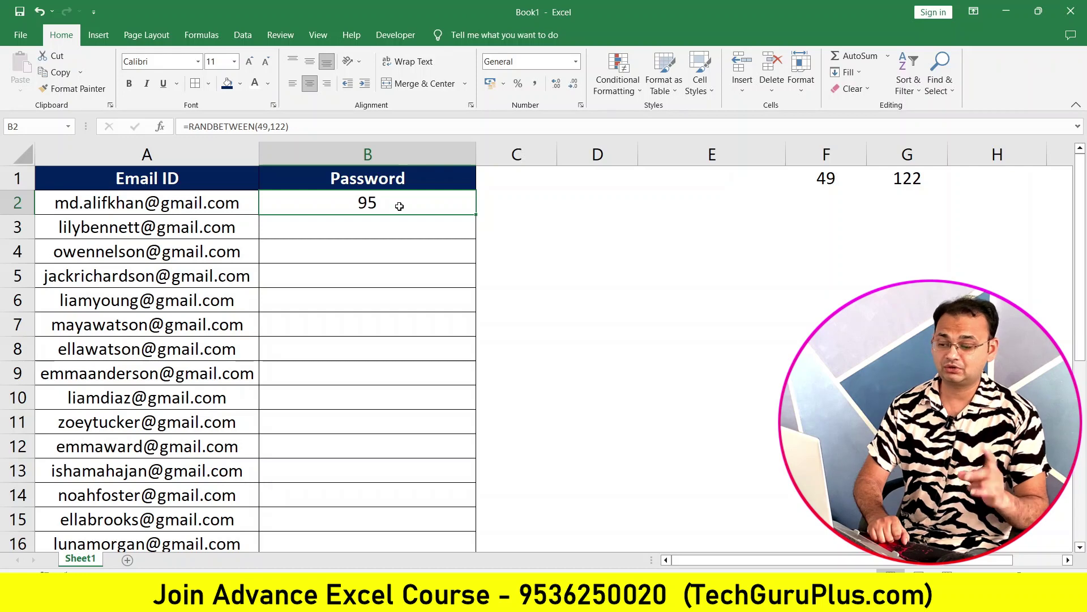
left_click(580, 212)
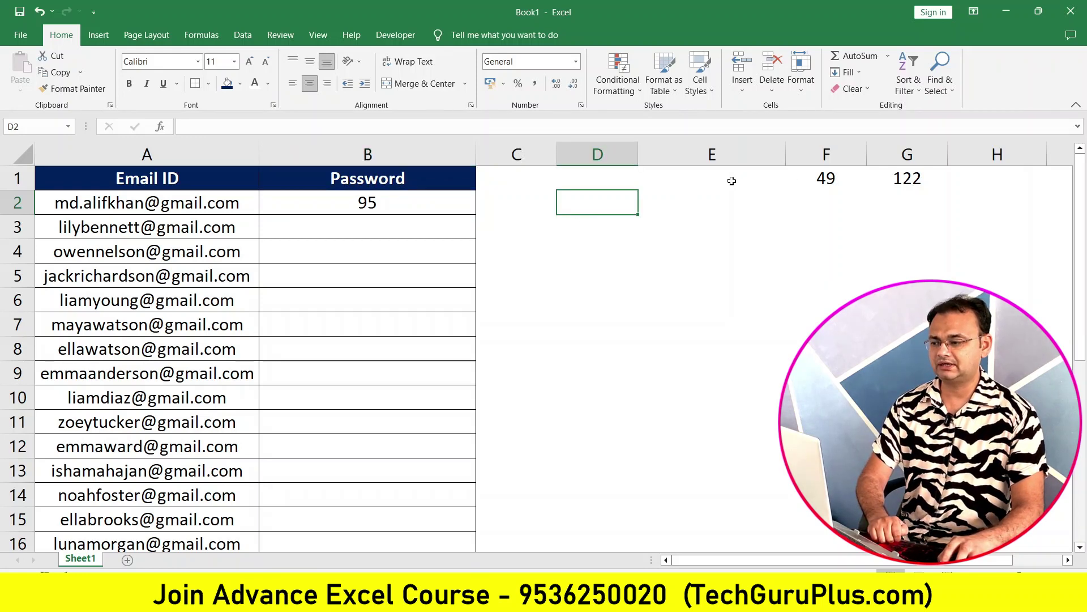
left_click(732, 180)
Step: Wrap B2's formula in CHAR to make =CHAR(RANDBETWEEN(49,122))
double_click(419, 209)
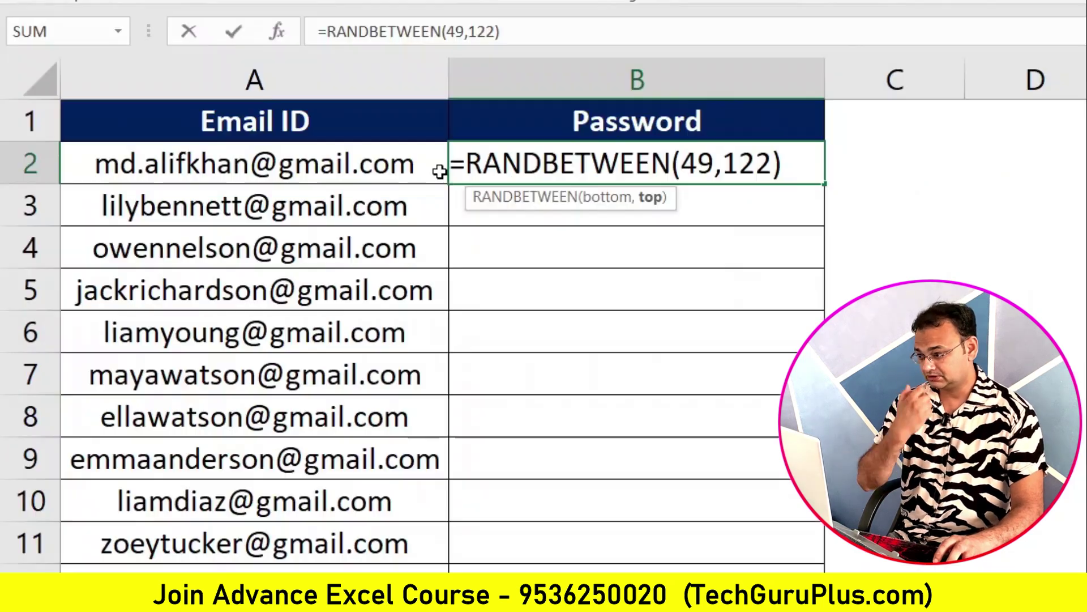
key("Left")
key("Left")
key("Left")
key("Left")
key("Left")
key("Left")
key("Left")
type("ch")
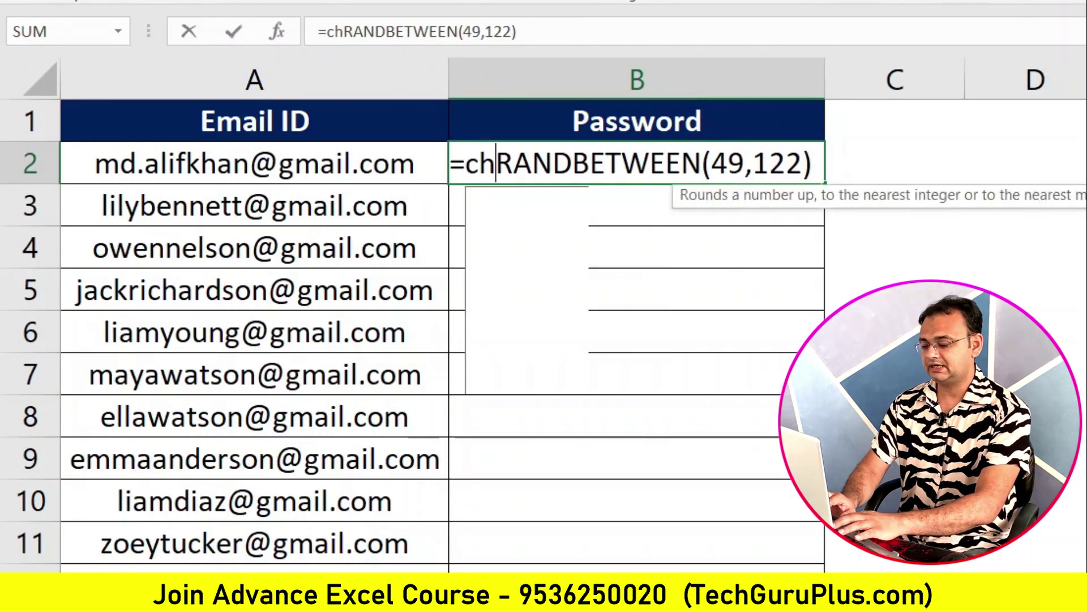
type("ar")
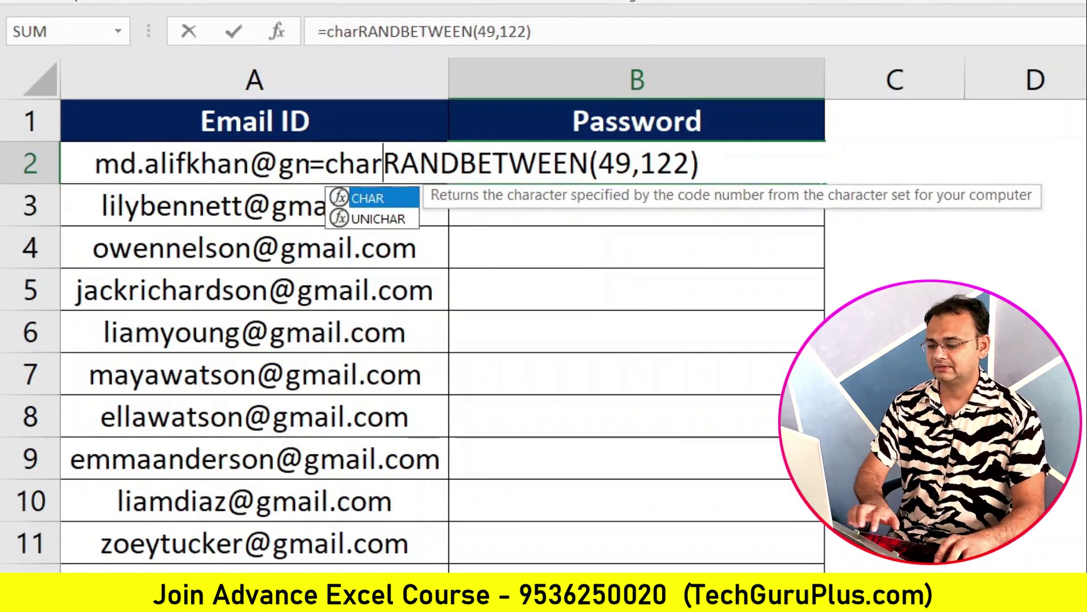
type("(")
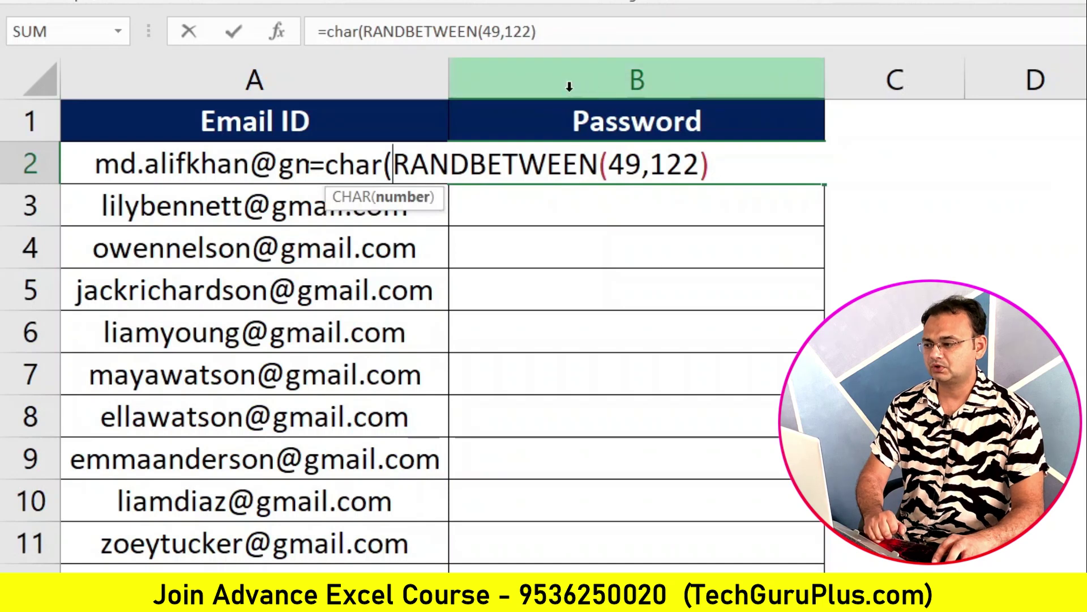
type(")")
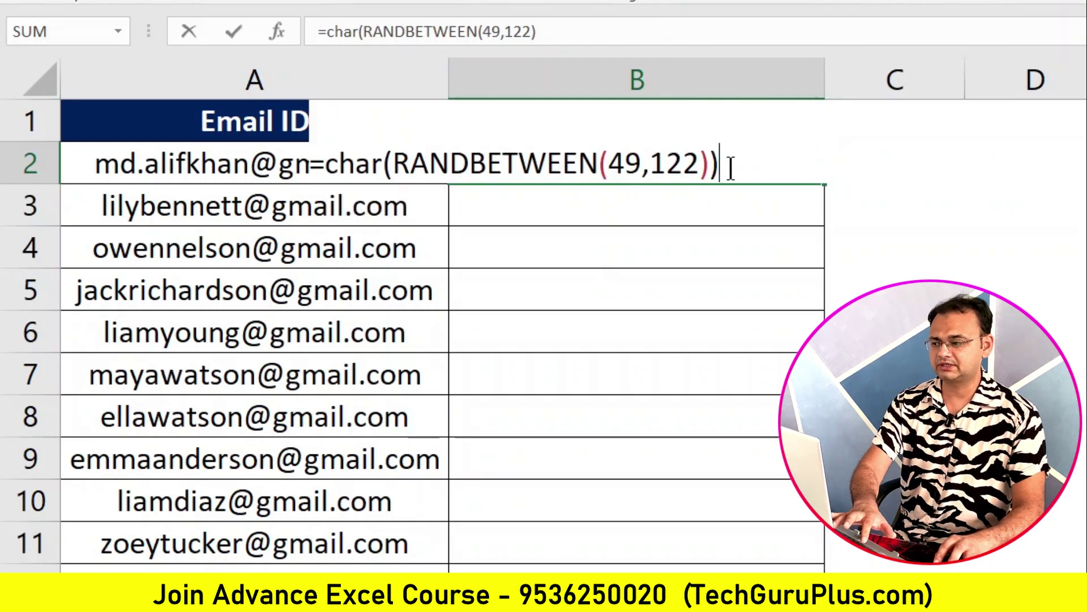
key("Return")
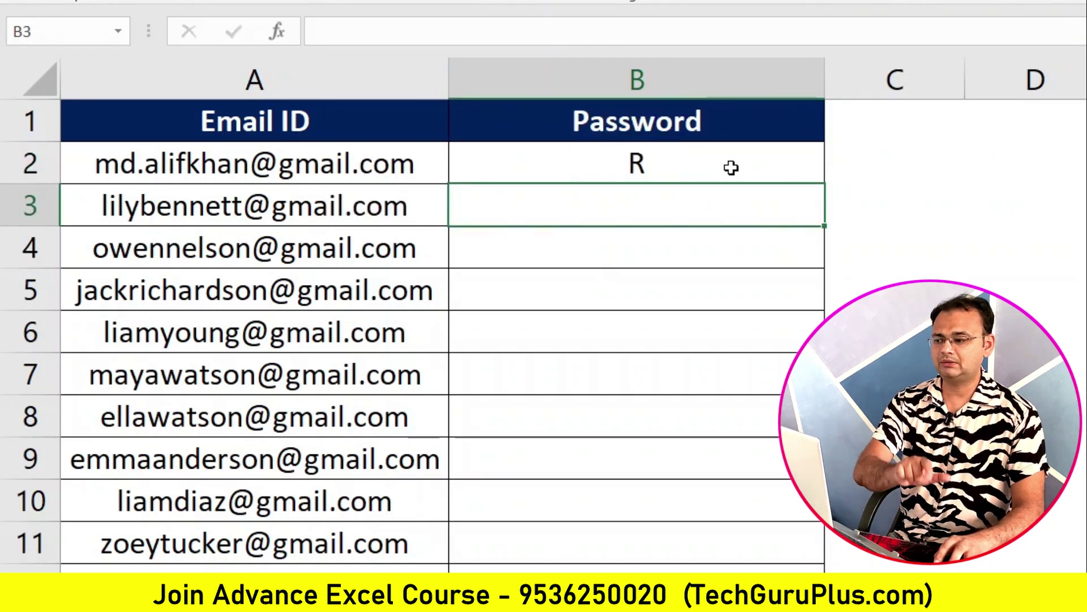
Step: Fill the CHAR formula from B2 down to B10 and check the copies in B3, B5, B7 and B8
key("Up")
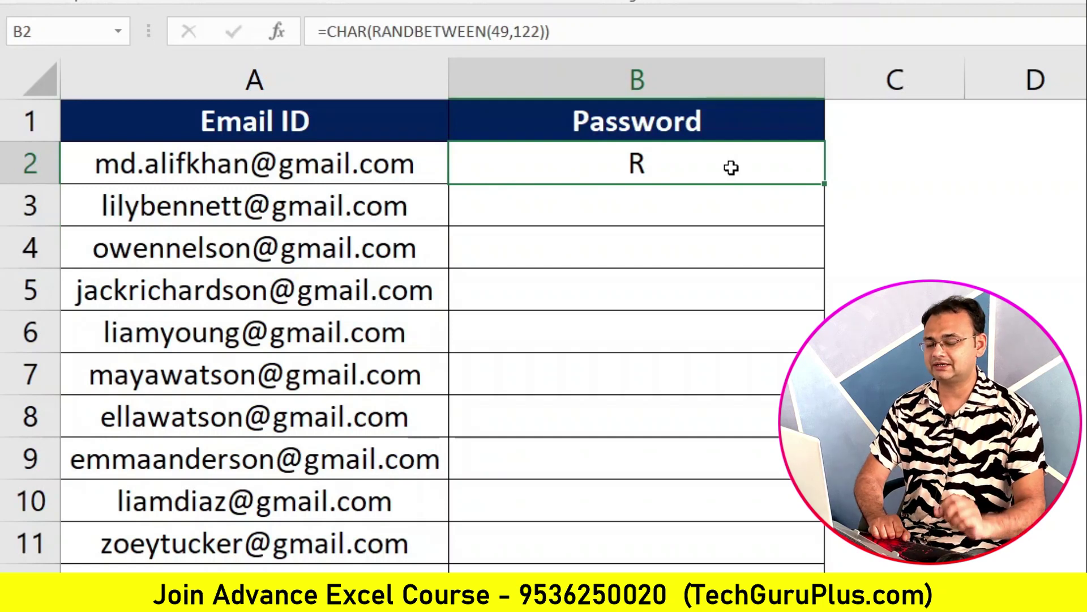
left_click_drag(825, 185, 824, 520)
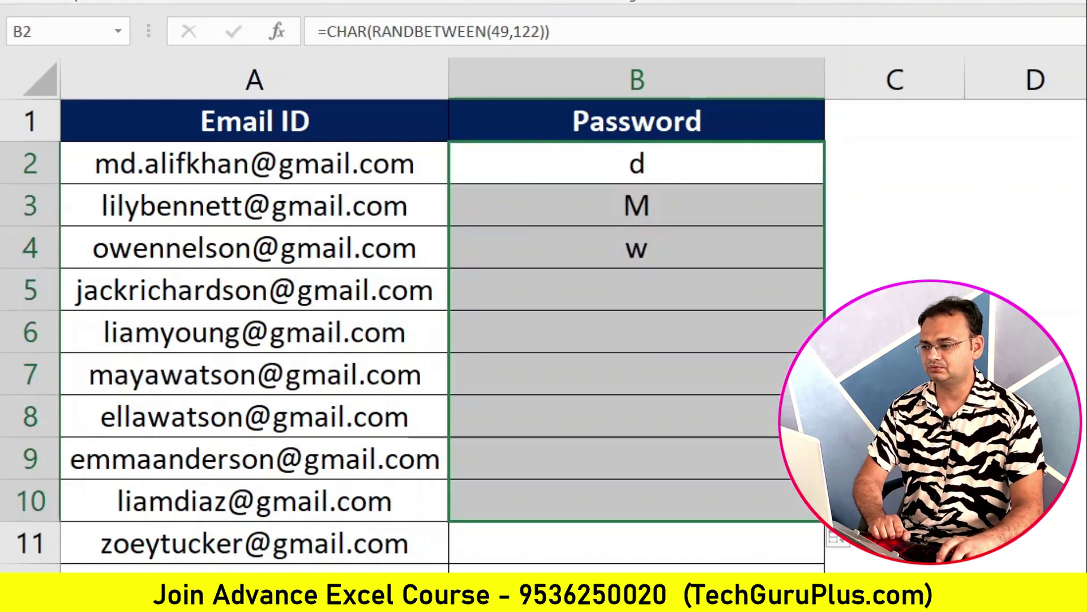
left_click(694, 169)
left_click(700, 215)
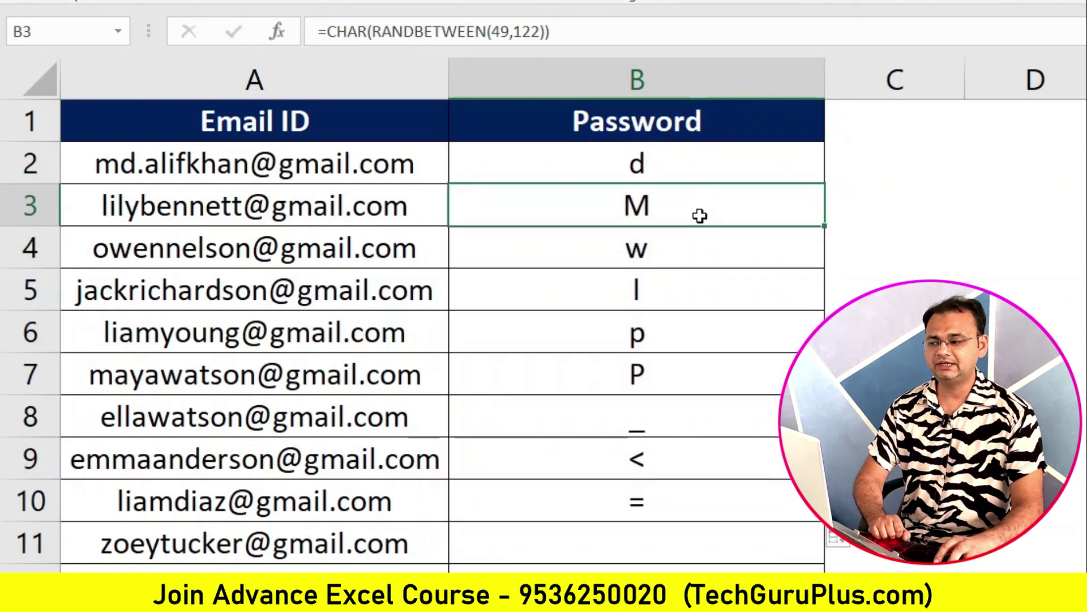
left_click(698, 292)
left_click(698, 385)
left_click(694, 425)
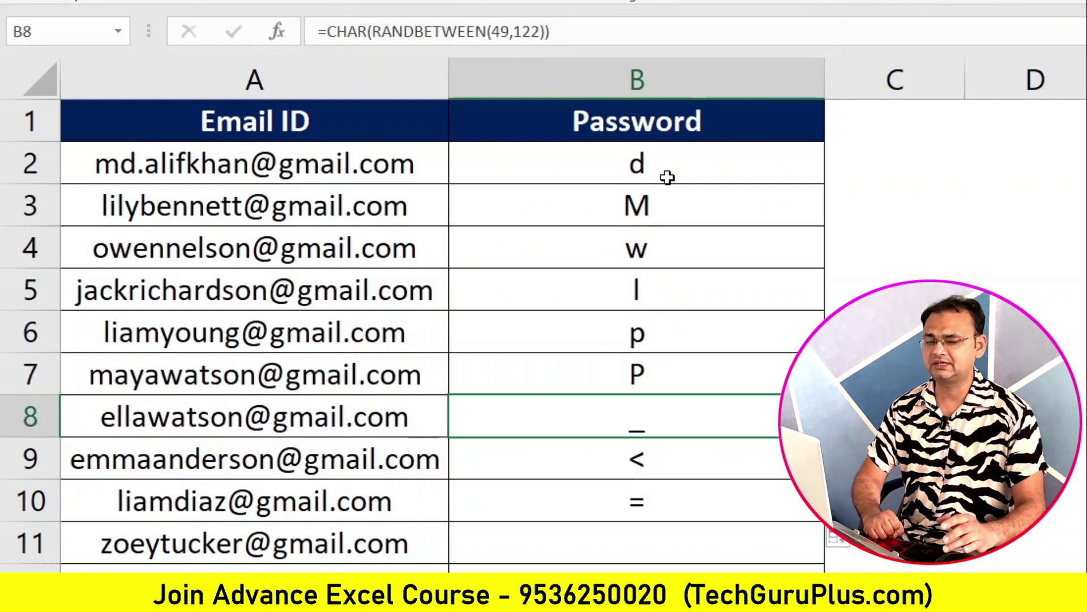
left_click(667, 177)
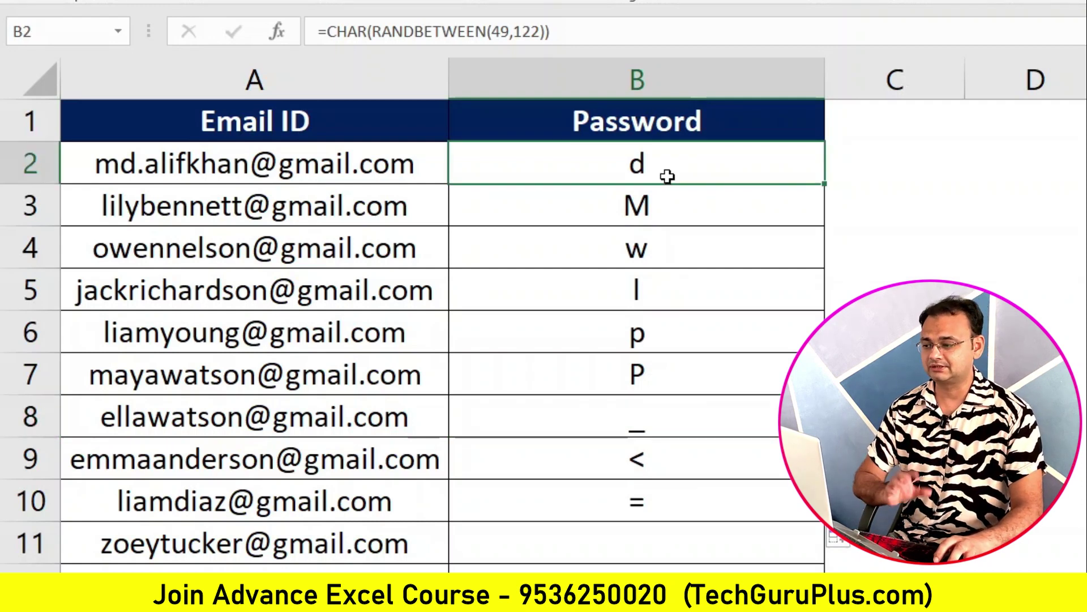
Step: Copy the CHAR(RANDBETWEEN(49,122)) piece and append two &-joined copies to B2's formula
double_click(667, 176)
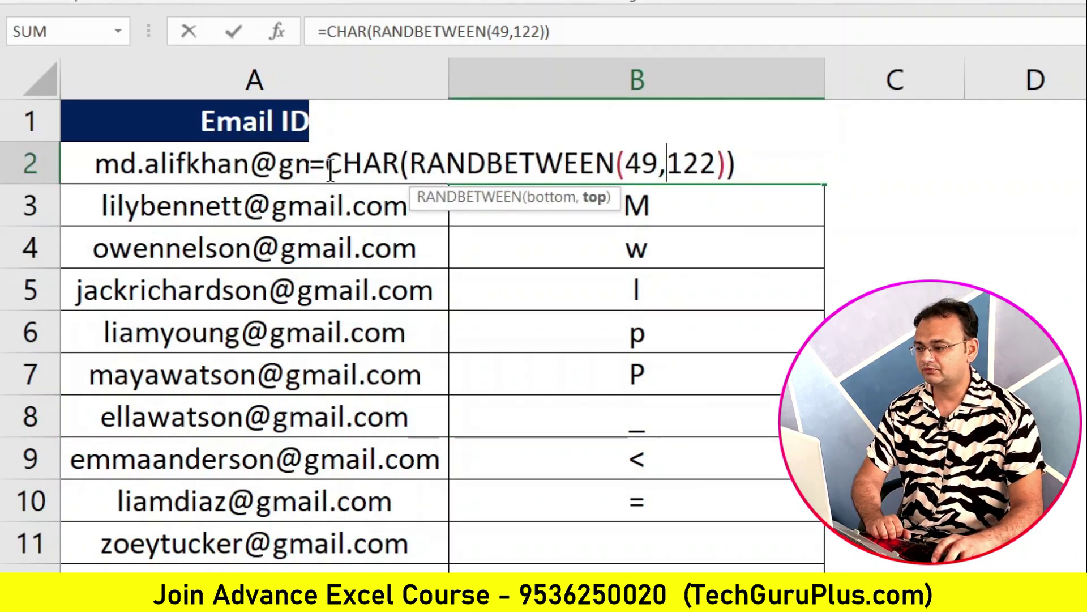
left_click_drag(330, 170, 735, 170)
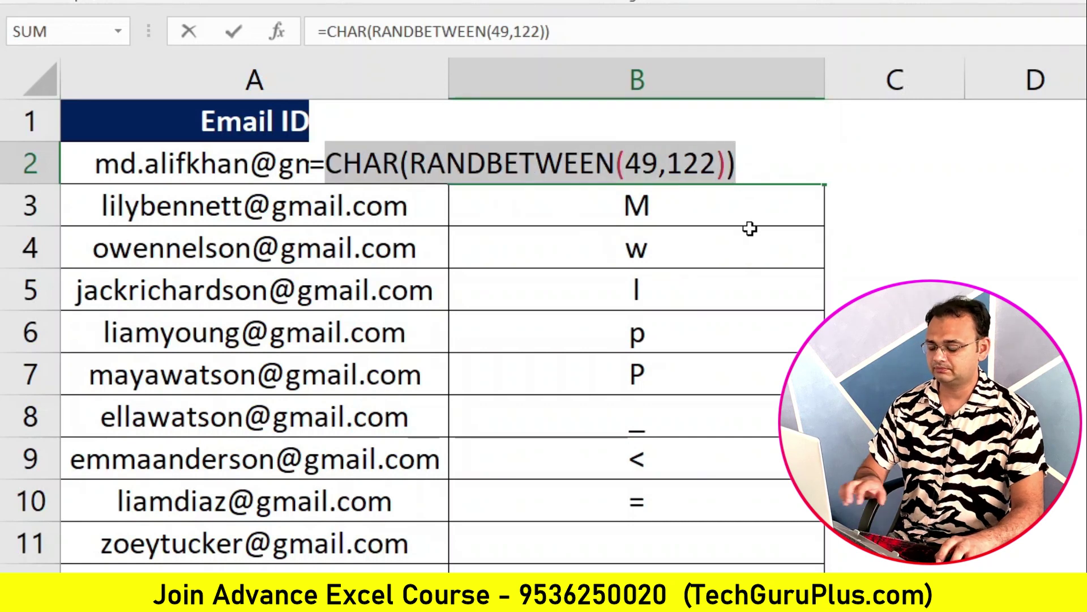
left_click(772, 167)
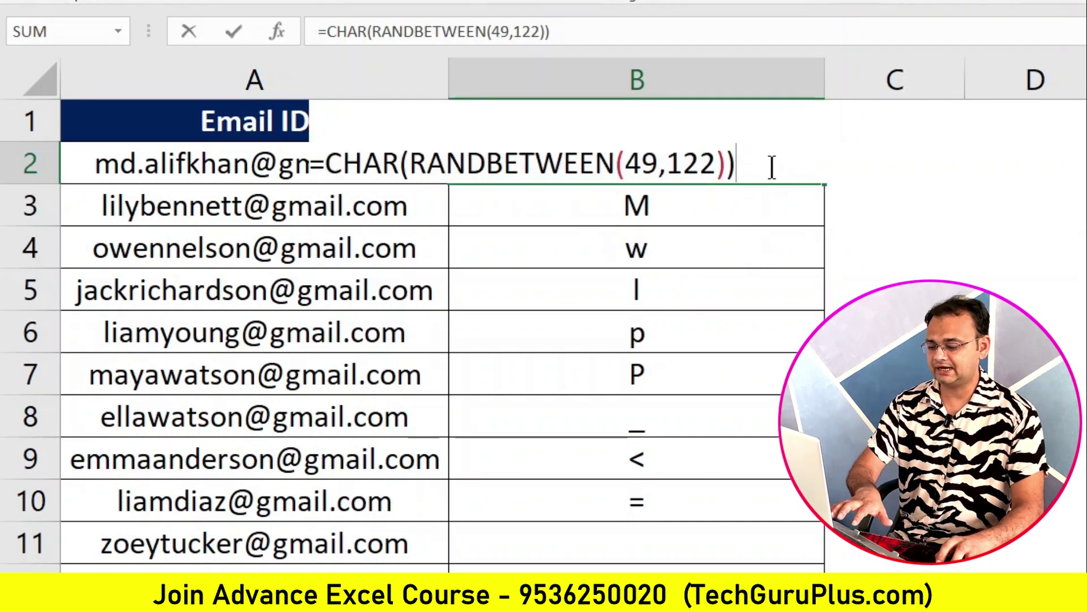
type("&")
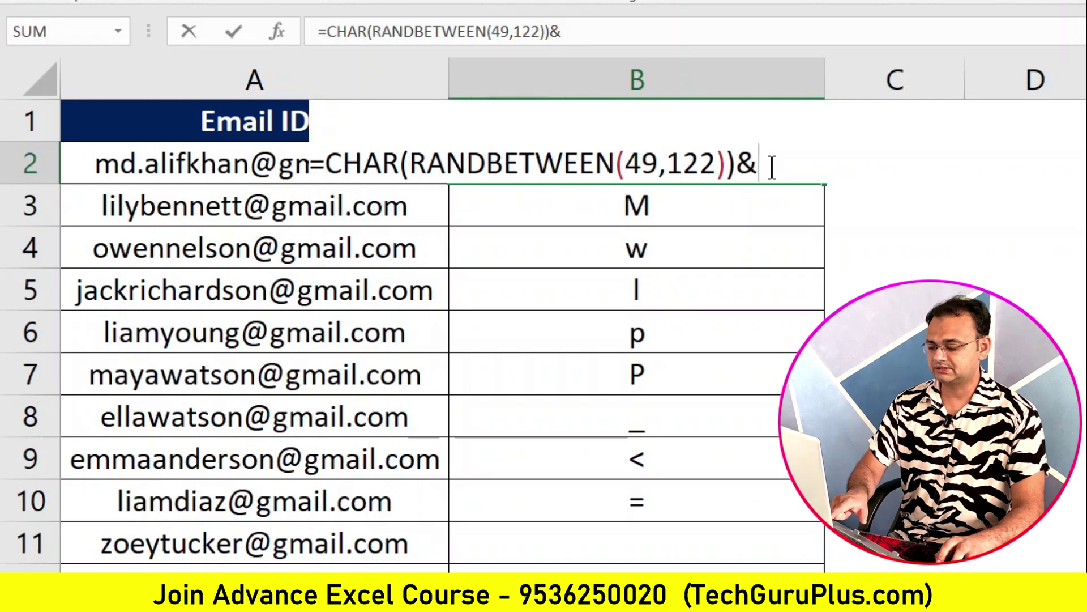
type("CHAR(RANDBETWEEN(49,122))")
left_click_drag(328, 32, 736, 32)
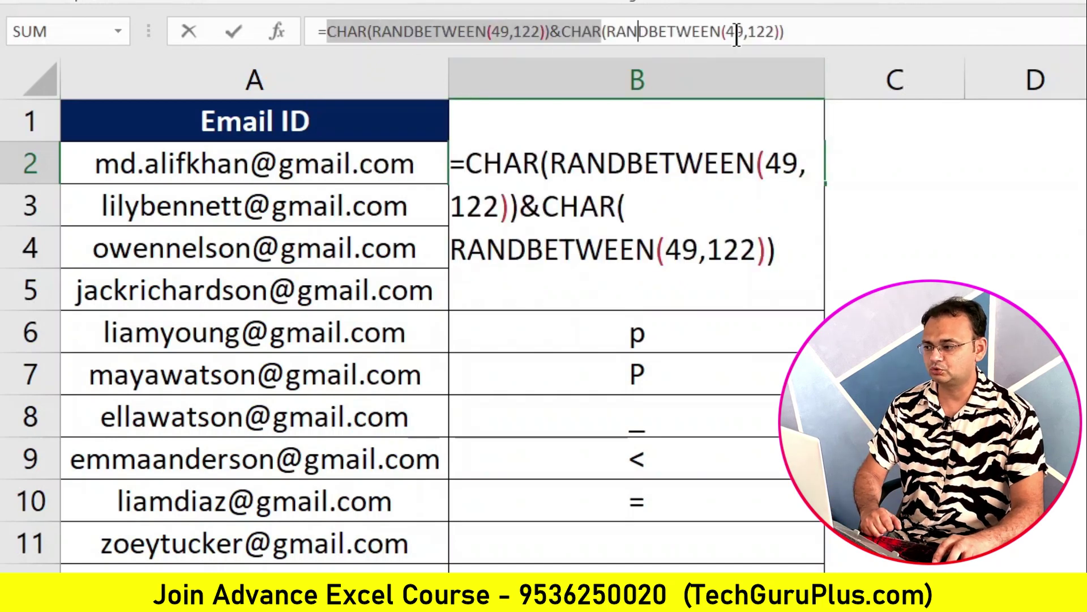
left_click(793, 32)
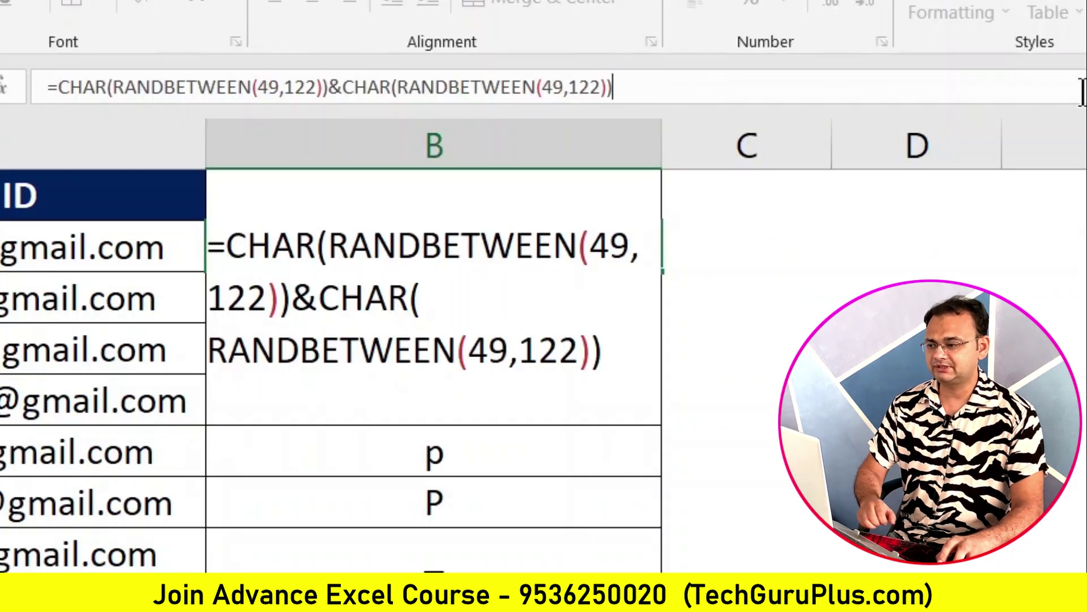
type("&")
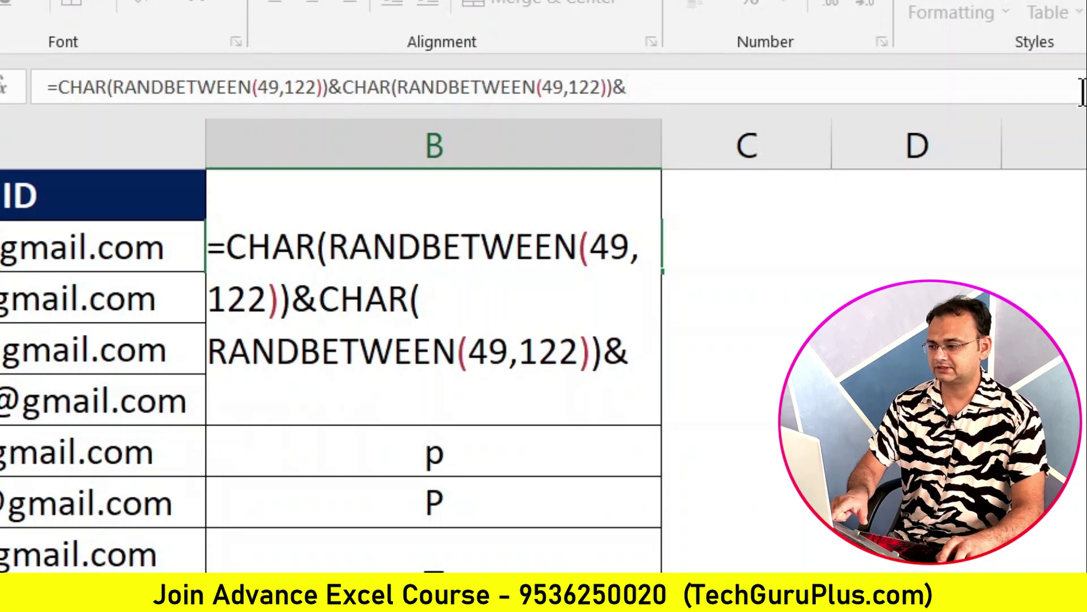
type("CHAR(RANDBETWEEN(49,122))")
key("Return")
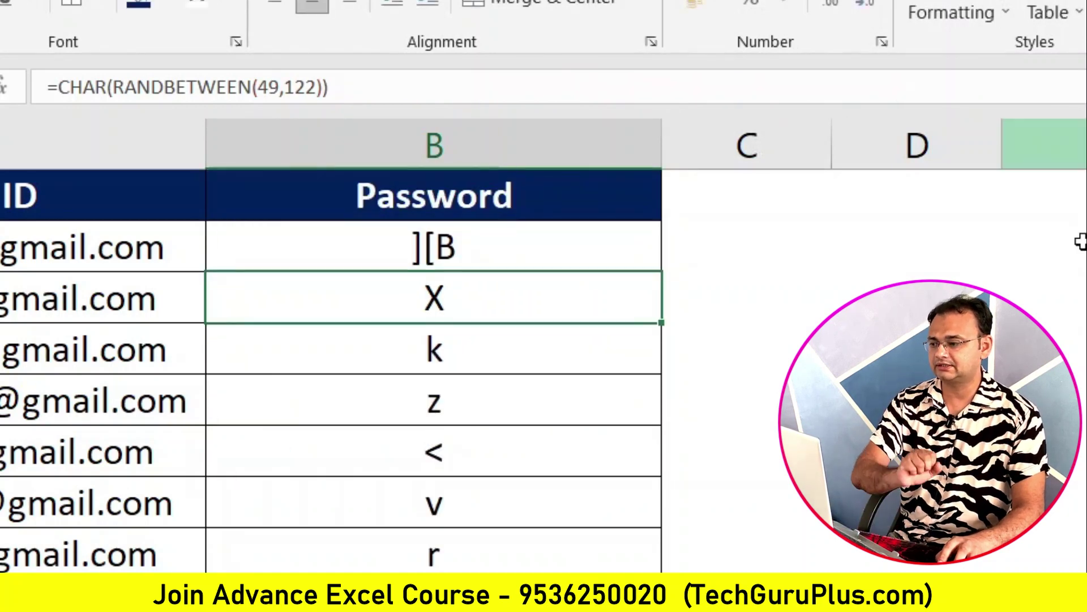
Step: Append three more &CHAR(RANDBETWEEN(49,122)) pieces to the B2 formula
left_click(589, 252)
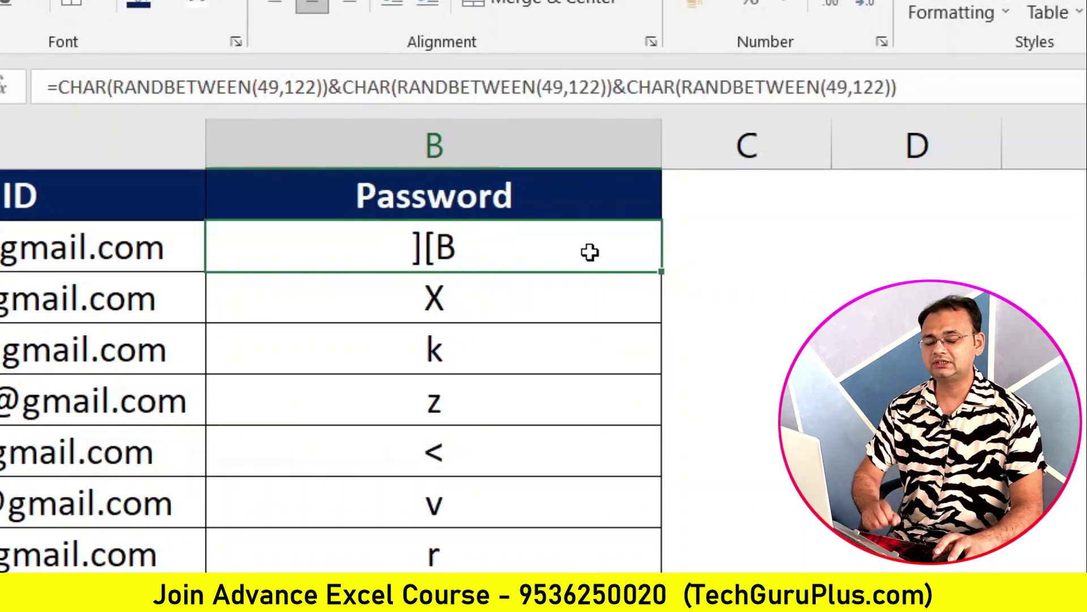
left_click(939, 82)
type("&")
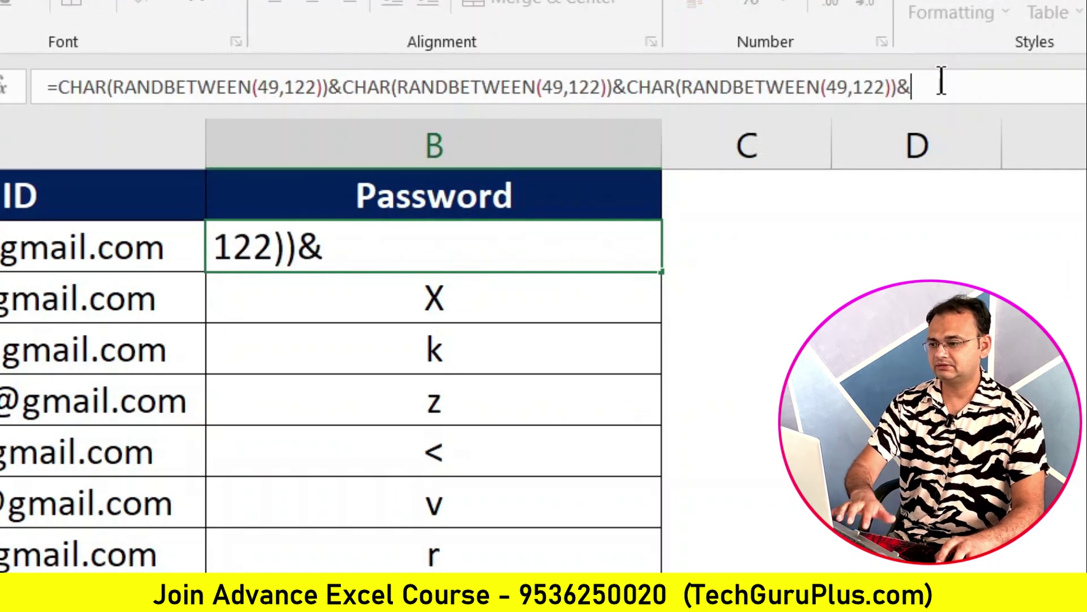
type("CHAR(RANDBETWEEN(49,122))")
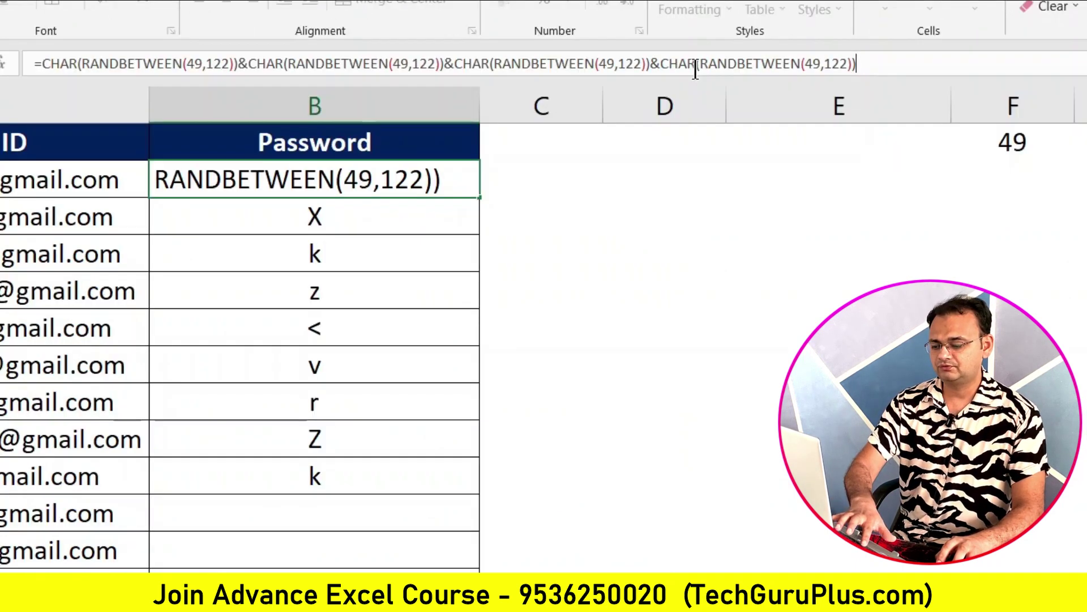
type("&")
type("CHAR(RANDBETWEEN(49,122))")
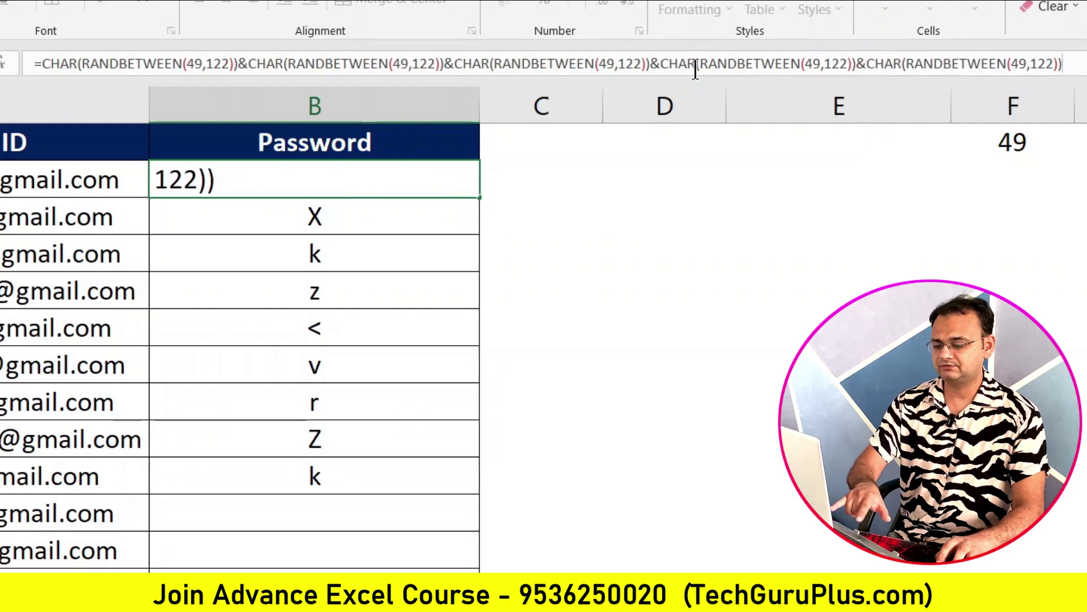
type("&")
type("CHAR(RANDBETWEEN(49,122))")
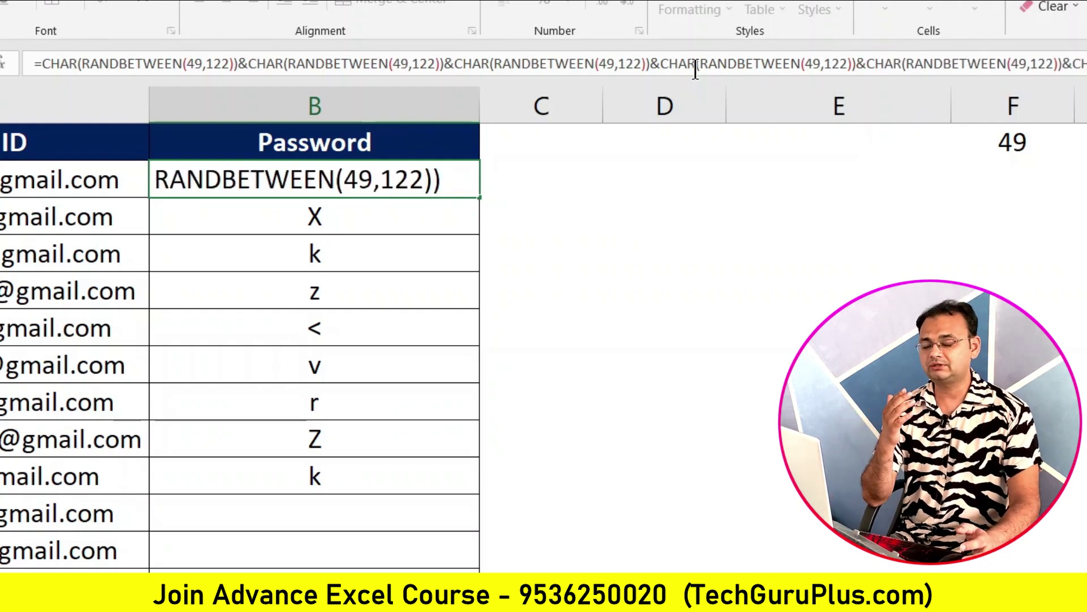
key("Return")
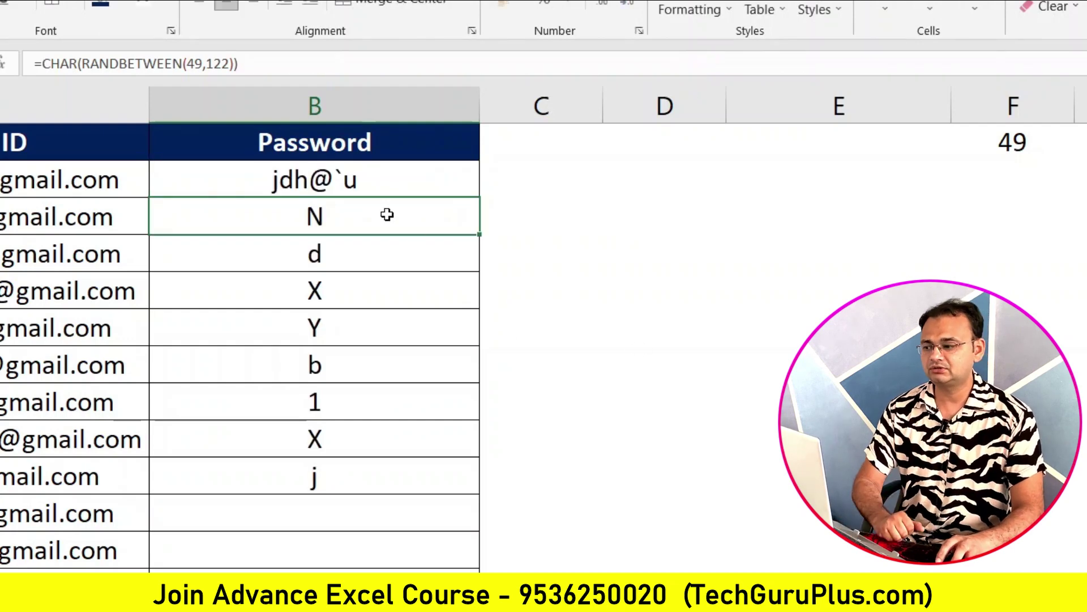
Step: Add one final &-joined random-character piece to B2 and commit the password formula
left_click(384, 187)
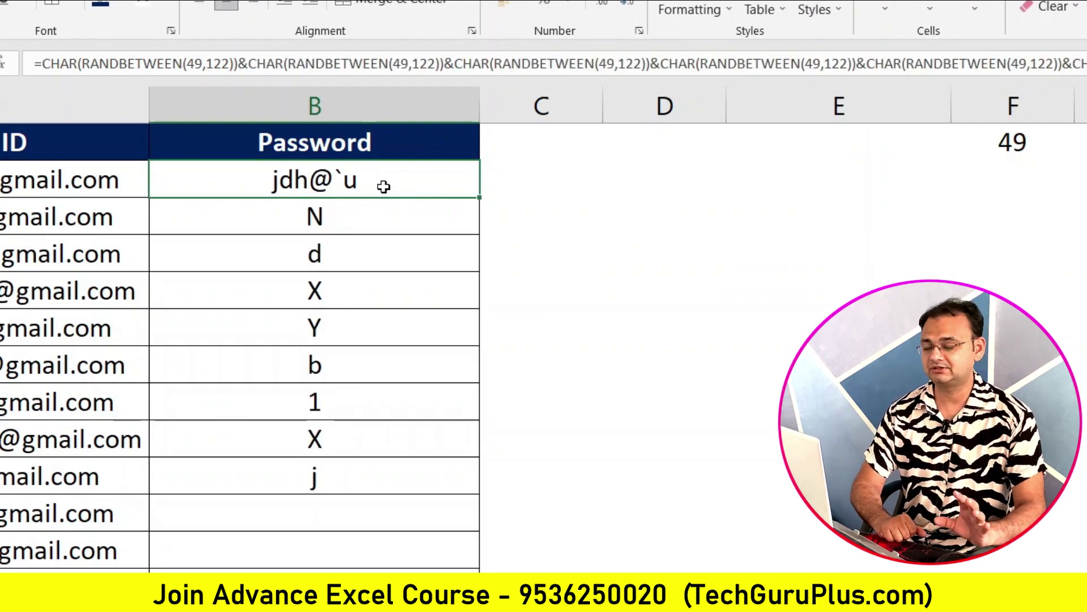
key("F2")
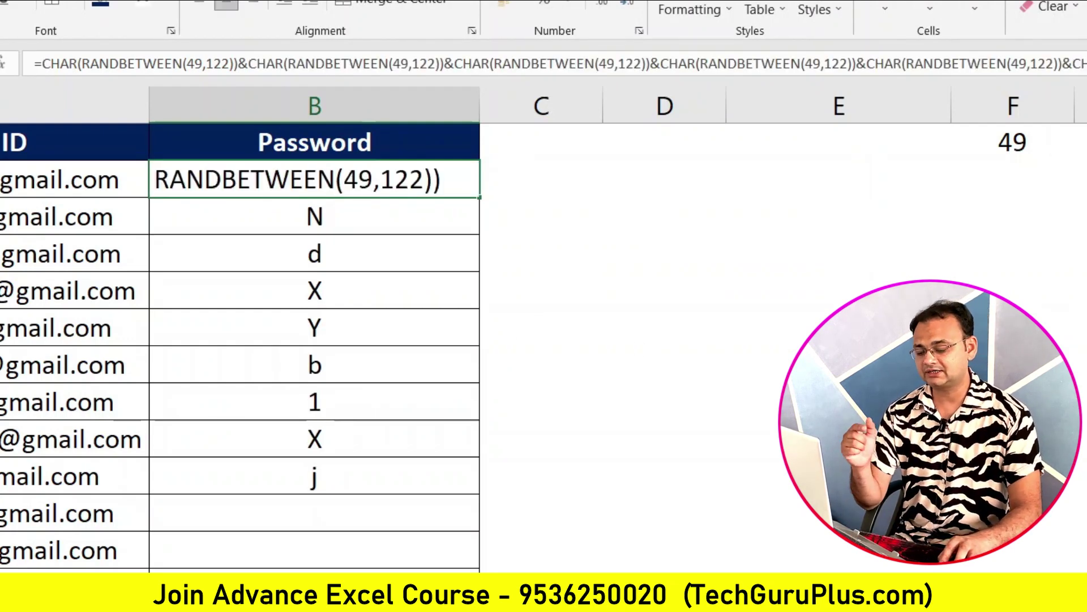
type("&")
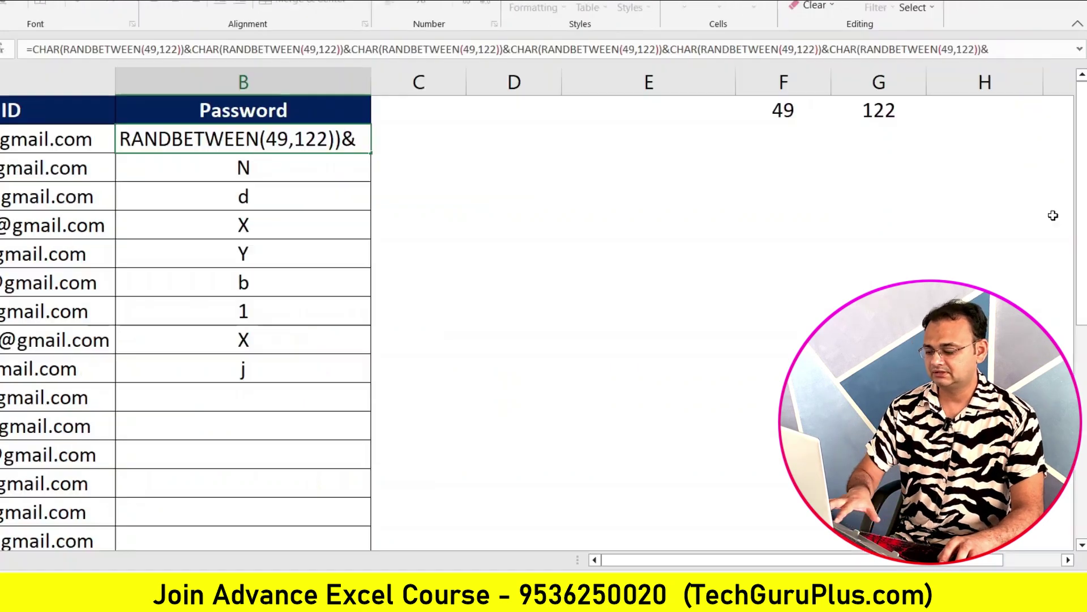
key("BackSpace")
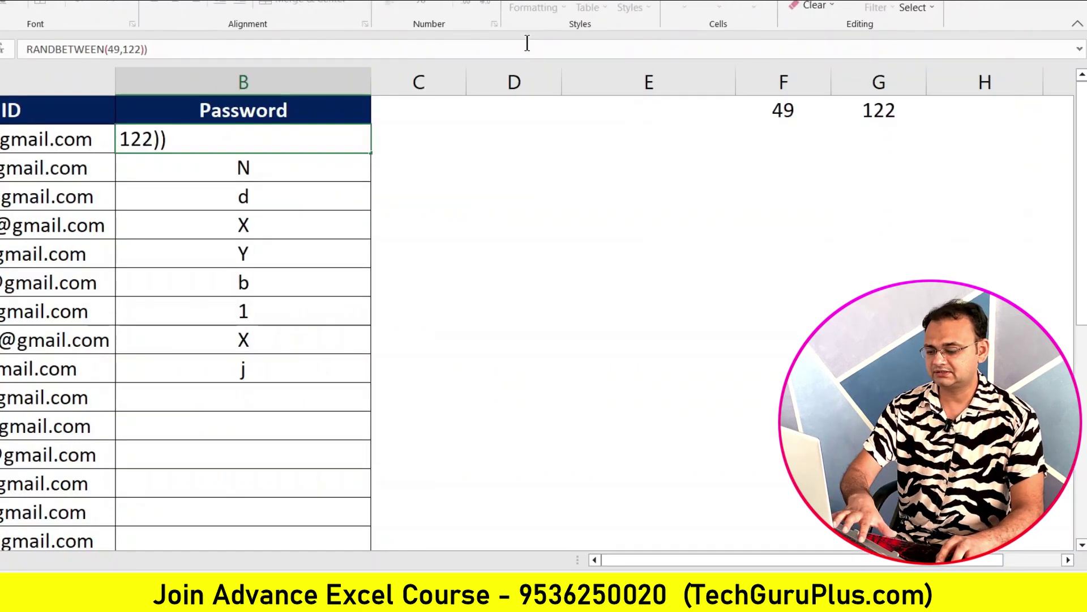
type("&")
type("CHAR(RANDBETWEEN(49,122))")
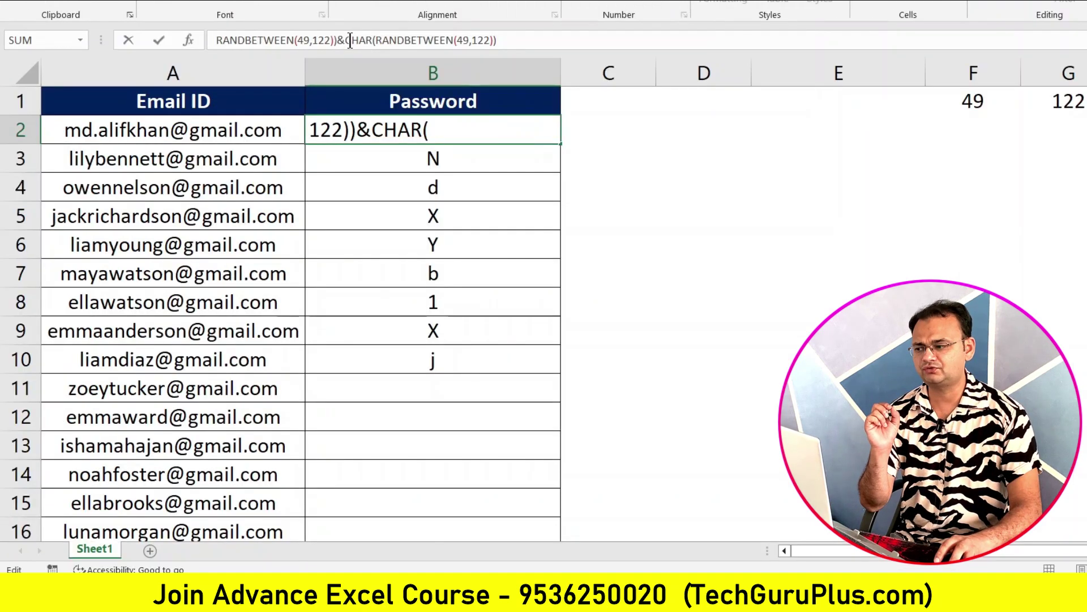
left_click_drag(351, 40, 487, 40)
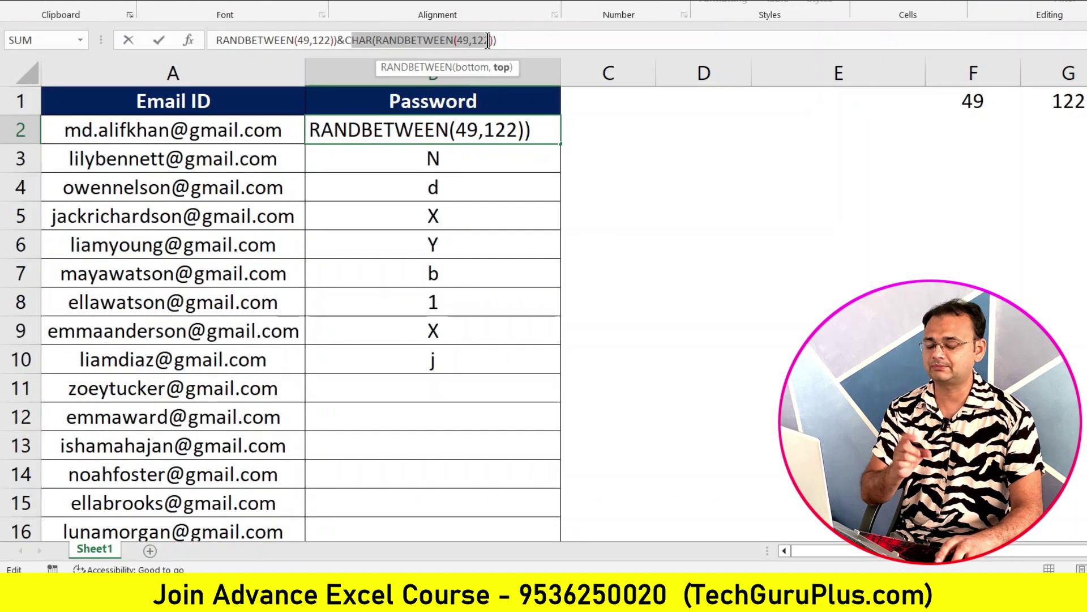
key("Return")
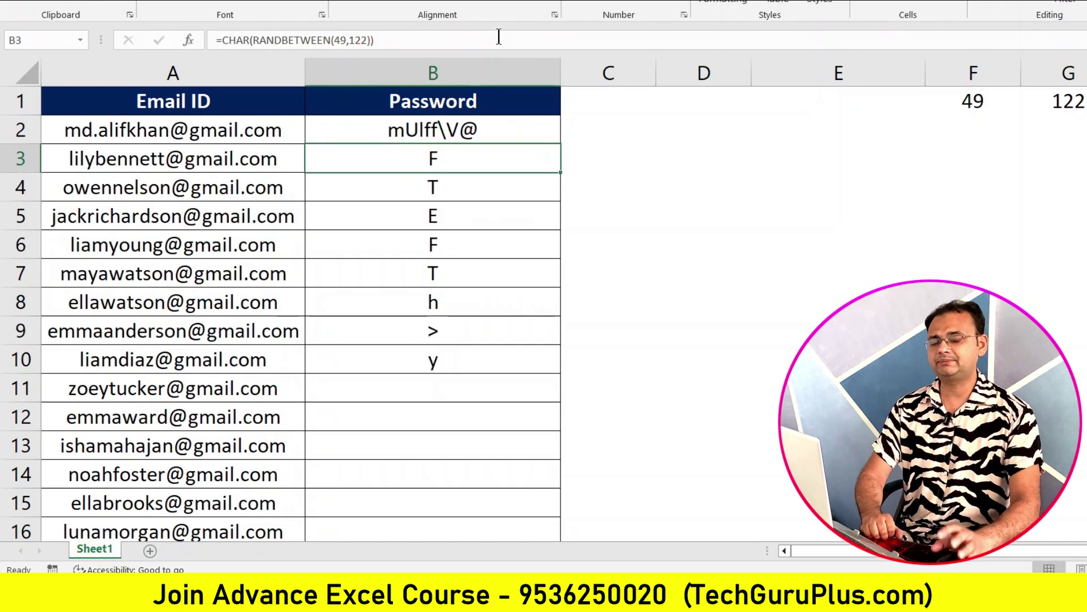
Step: Fill the B2 password formula down column B through row 28 and inspect the results
left_click(516, 129)
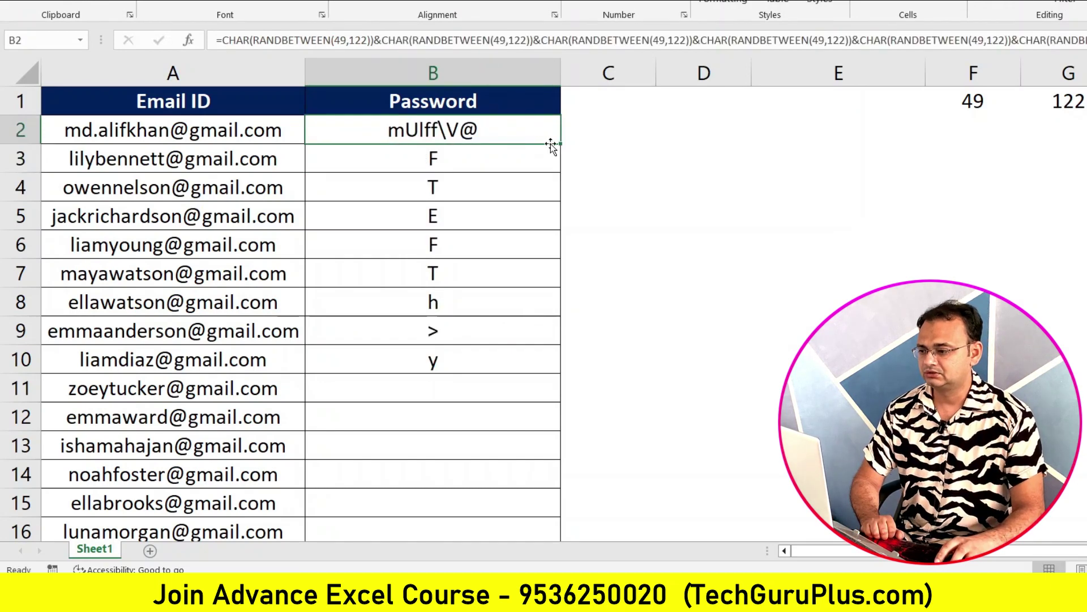
left_click_drag(560, 144, 556, 457)
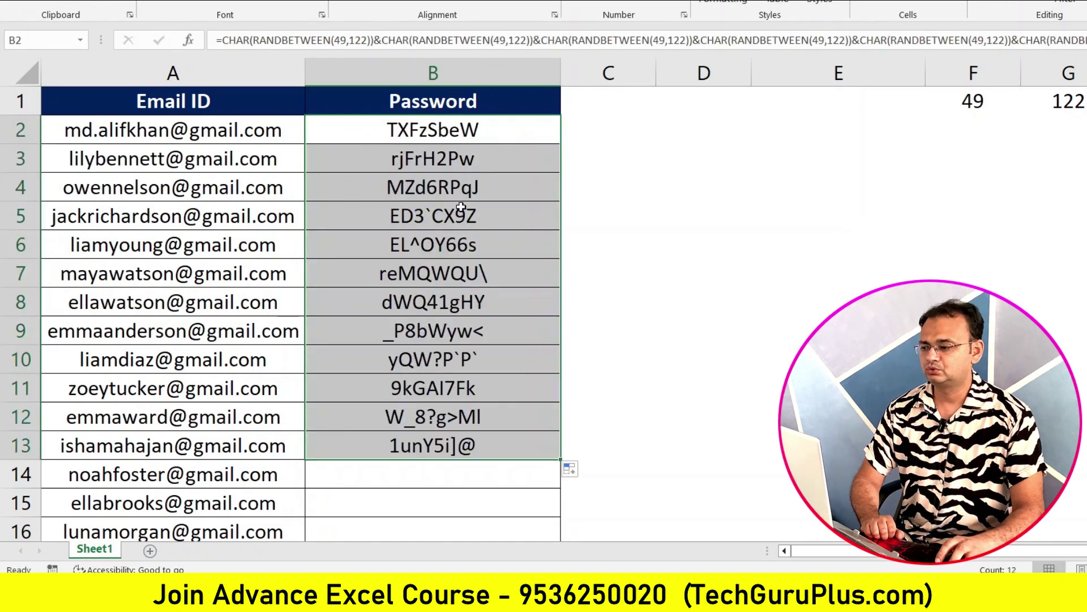
left_click(460, 207)
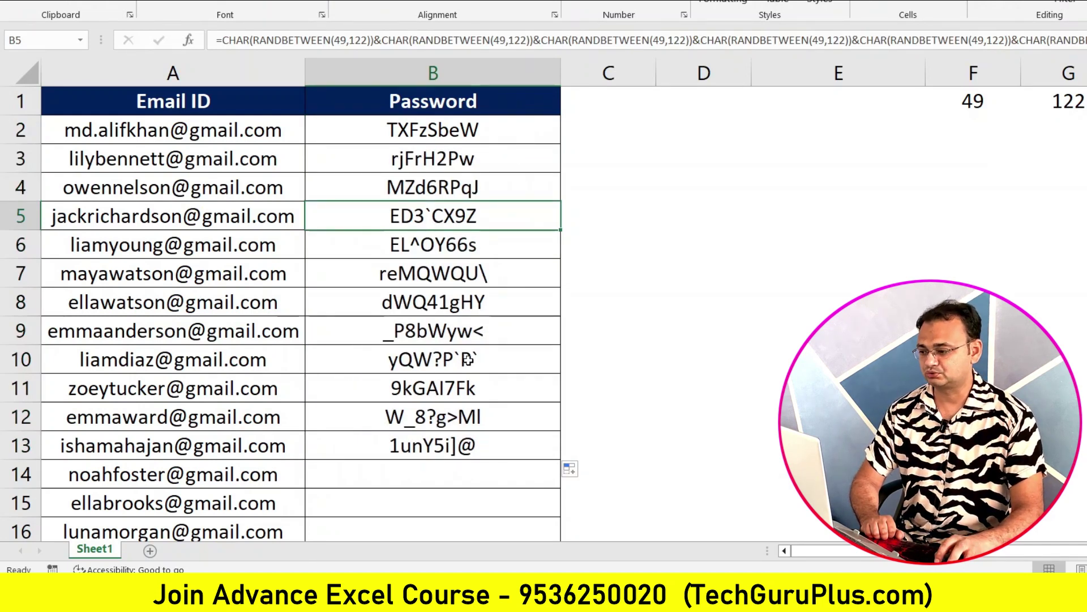
key("Down")
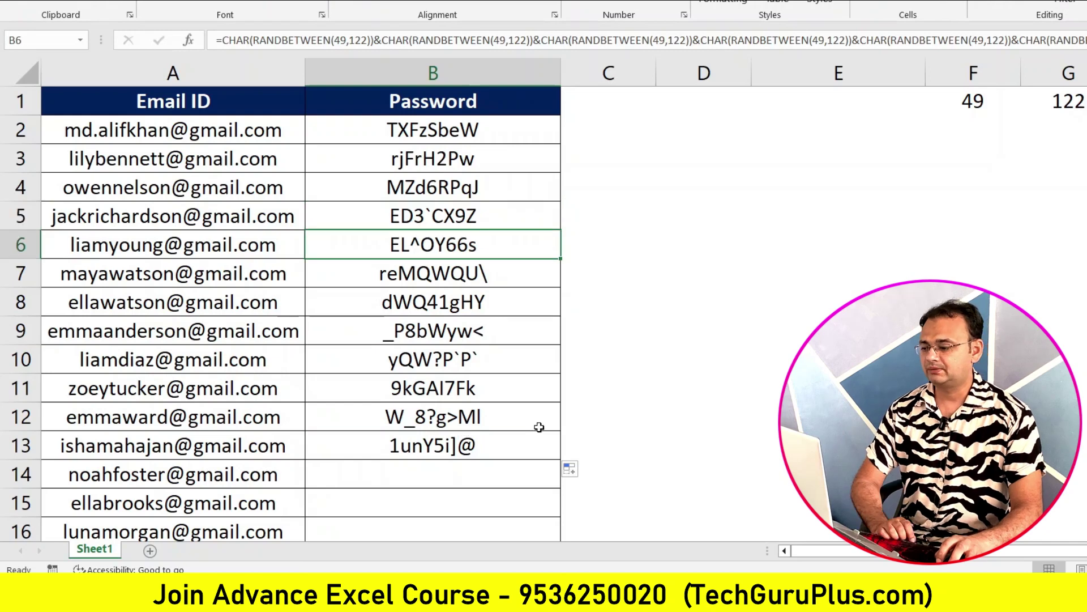
left_click(538, 438)
left_click_drag(559, 459, 560, 515)
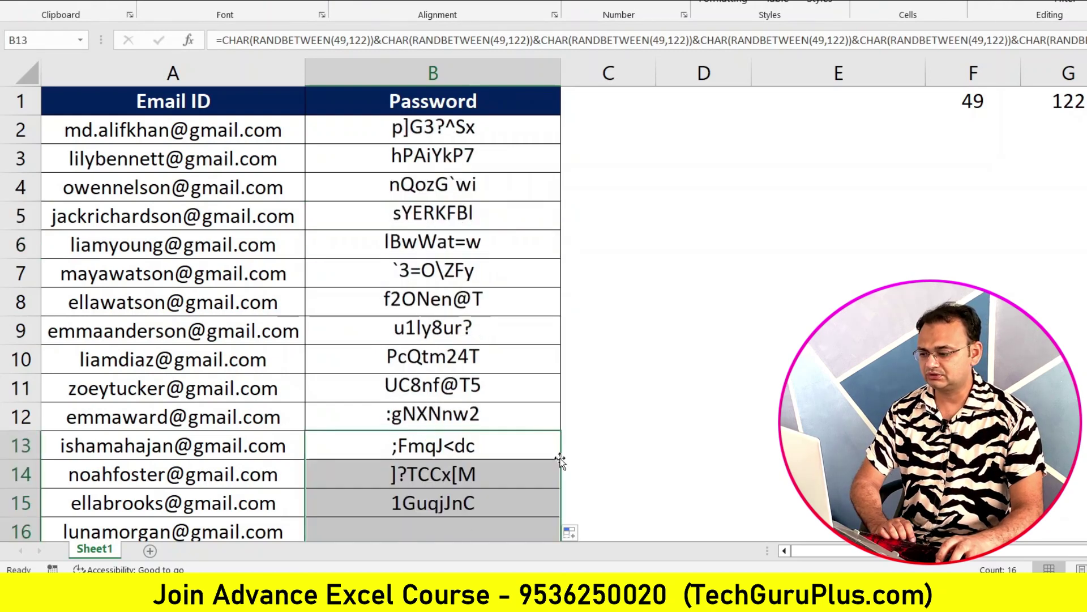
scroll(482, 372, "down", 4)
scroll(481, 372, "down", 3)
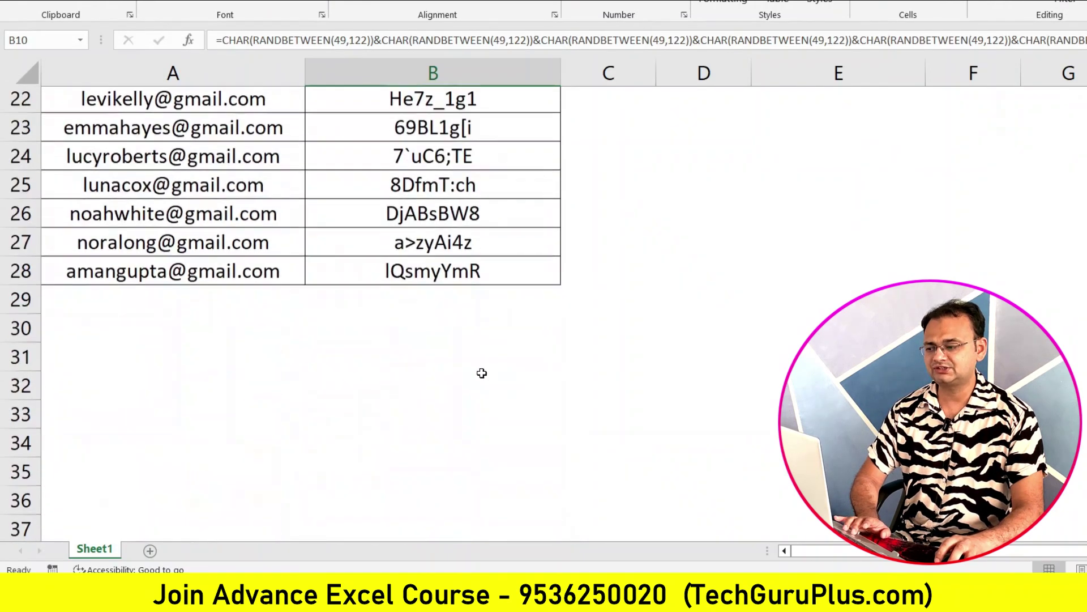
scroll(481, 373, "up", 5)
scroll(481, 373, "up", 3)
Step: Recalculate the passwords by entering the empty cell C3 twice, then reselect B2
left_click(626, 162)
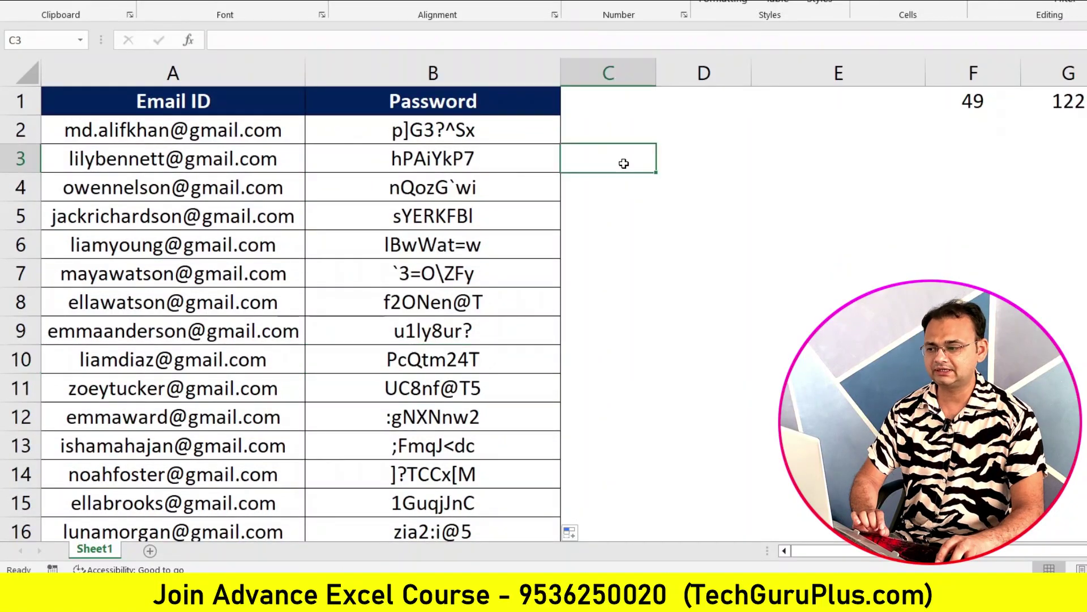
double_click(625, 163)
key("Return")
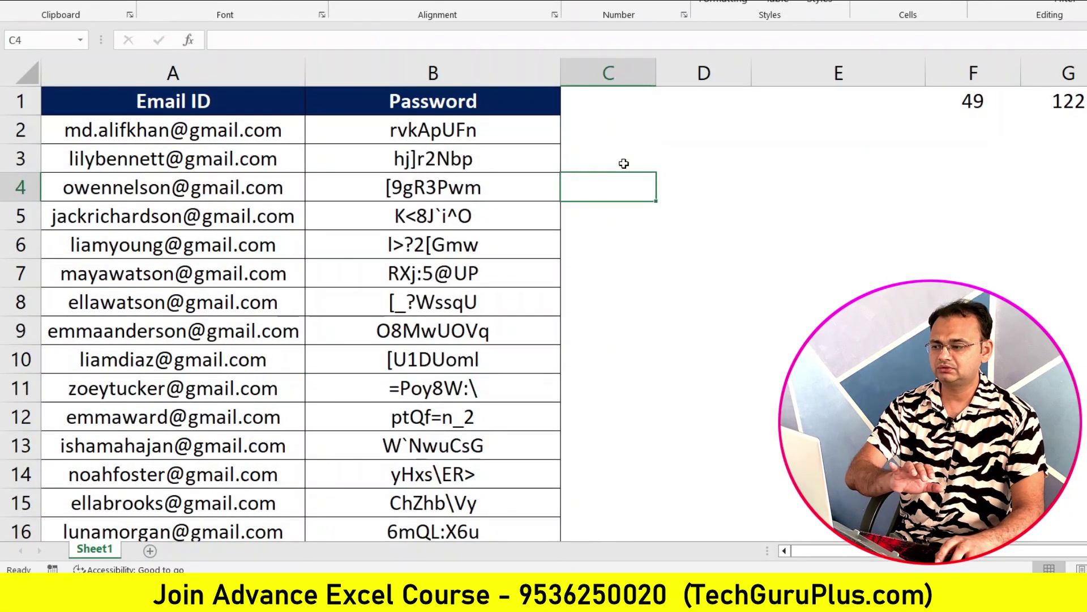
left_click(624, 164)
key("Return")
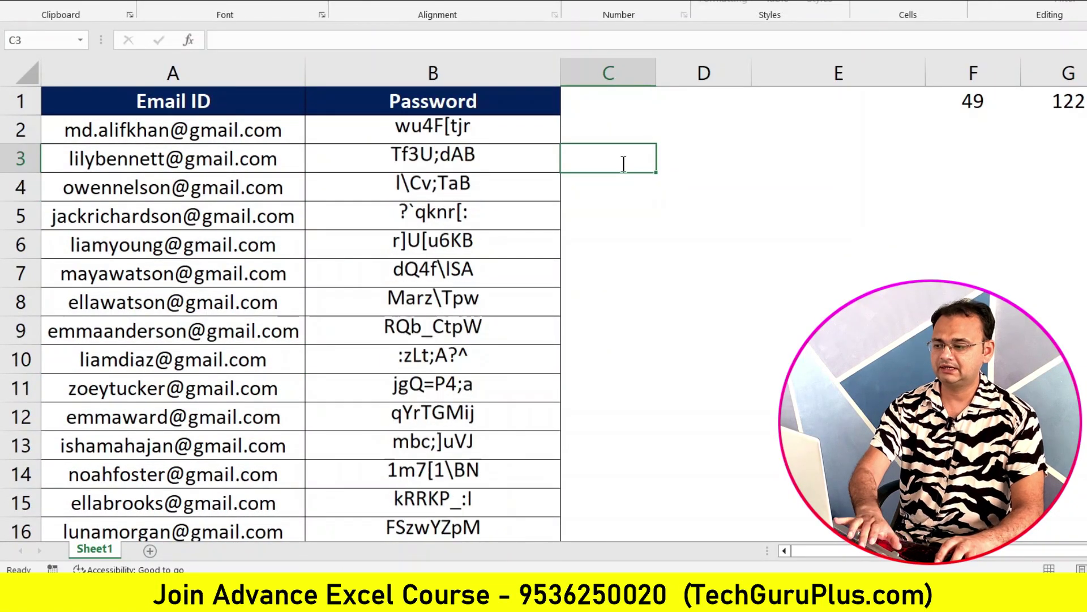
left_click(492, 133)
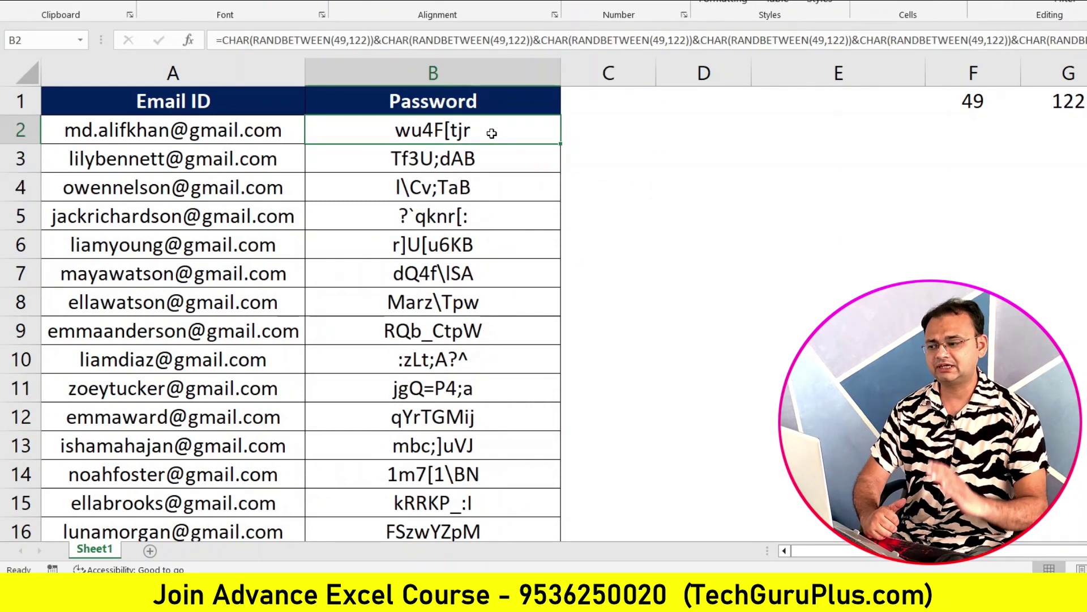
Step: Copy passwords B2:B28 and paste them into C2 as values only
left_click_drag(492, 133, 556, 403)
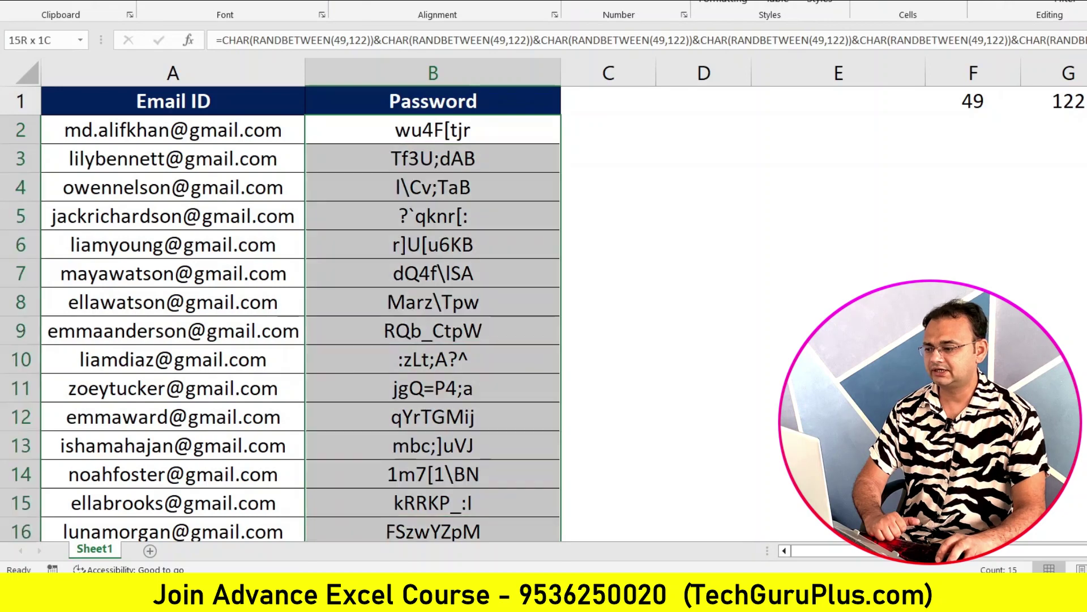
key("ctrl+c")
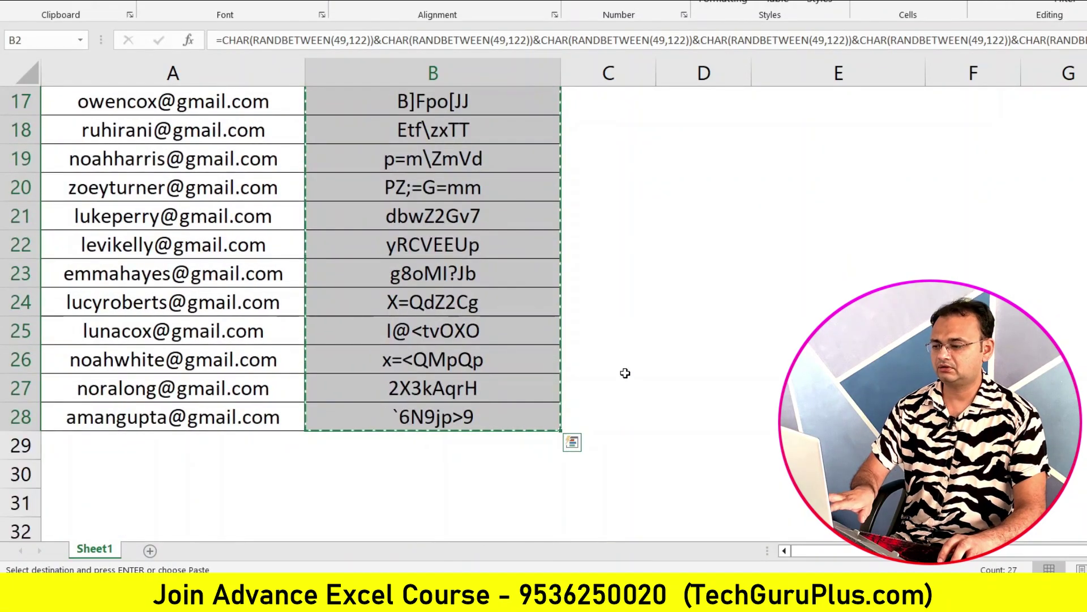
left_click(625, 367)
key("ctrl+Up")
left_click(631, 140)
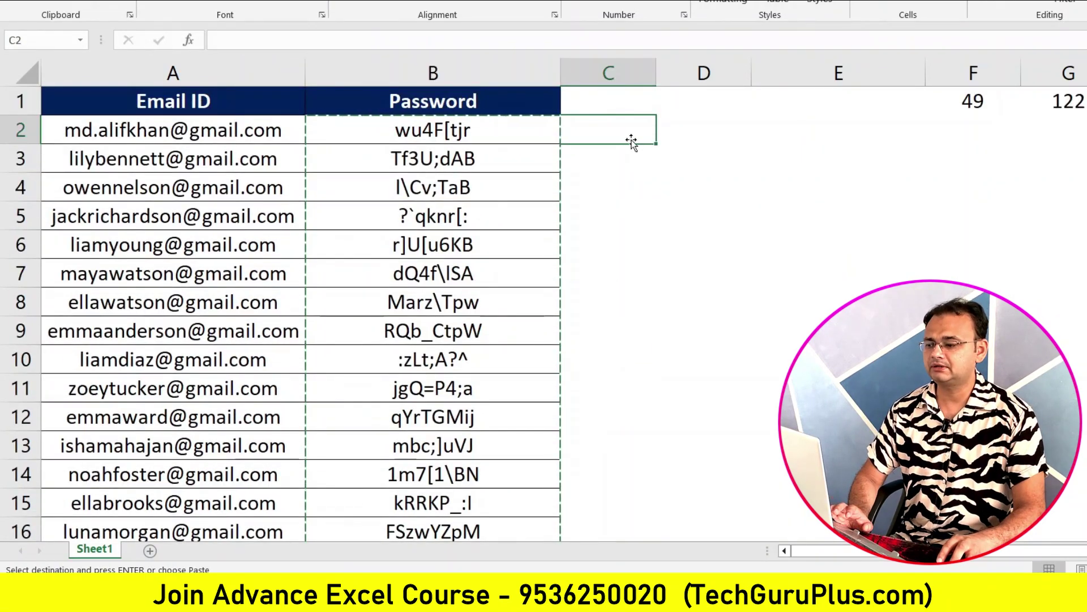
right_click(634, 130)
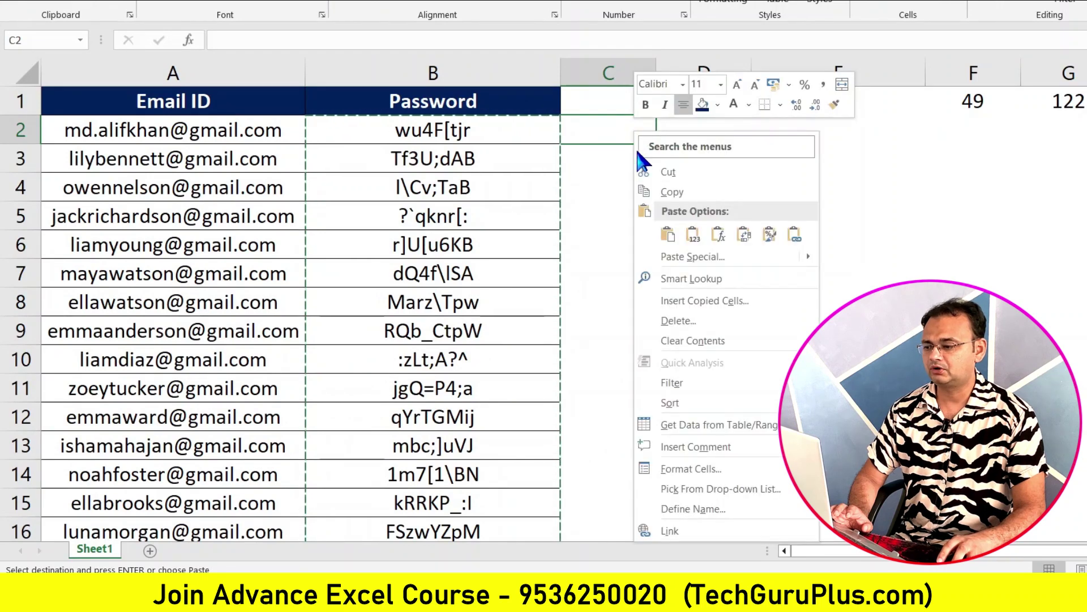
left_click(671, 257)
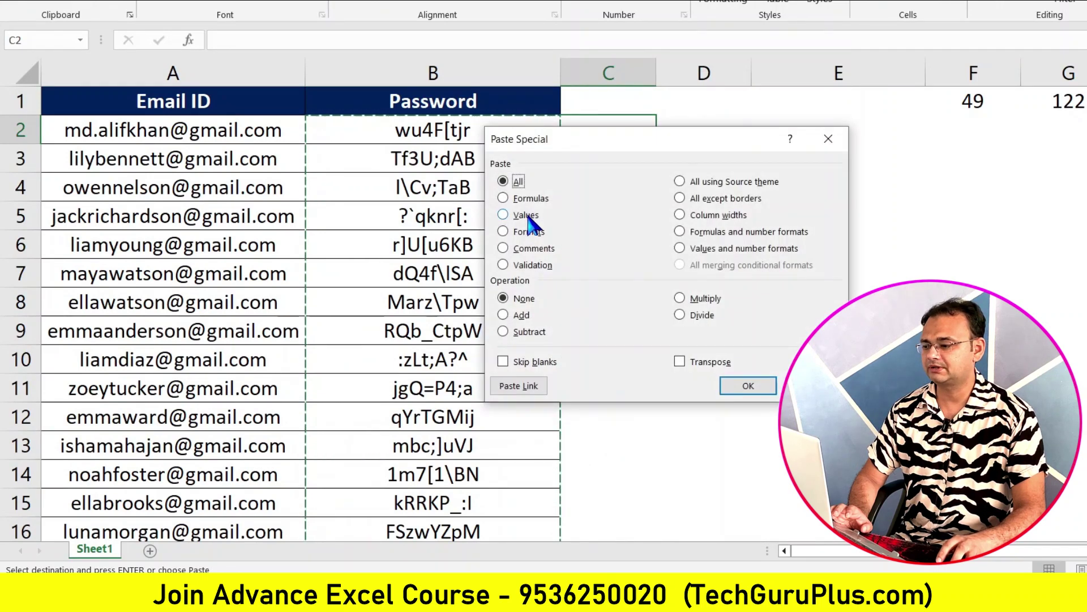
left_click(748, 385)
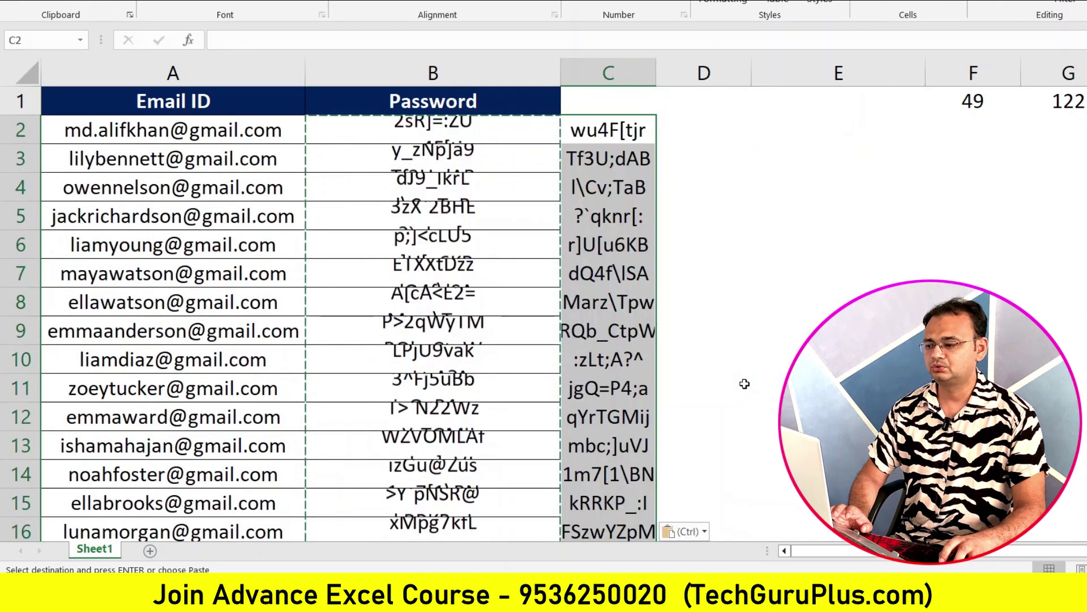
left_click(611, 130)
Step: Confirm C2 and C3 hold plain text while B2 keeps its random formula
left_click(620, 103)
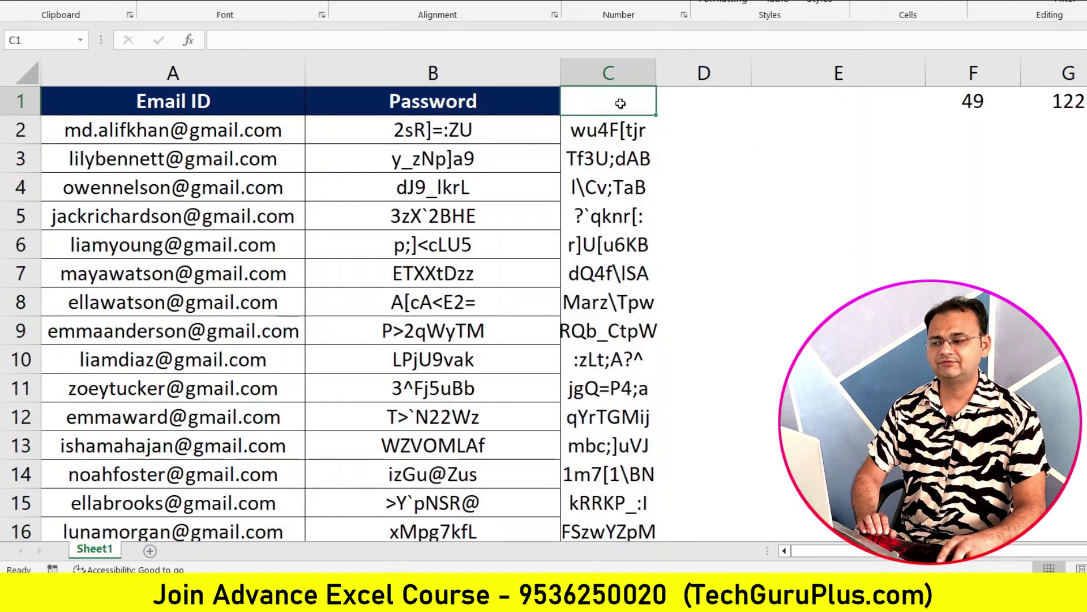
left_click(615, 130)
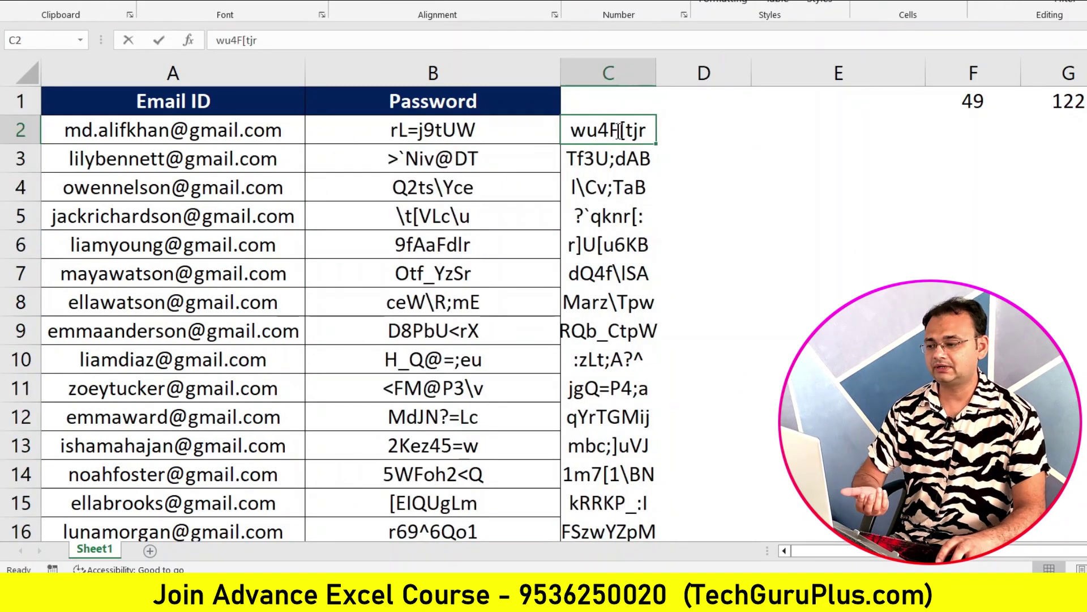
double_click(615, 130)
left_click_drag(637, 130, 570, 126)
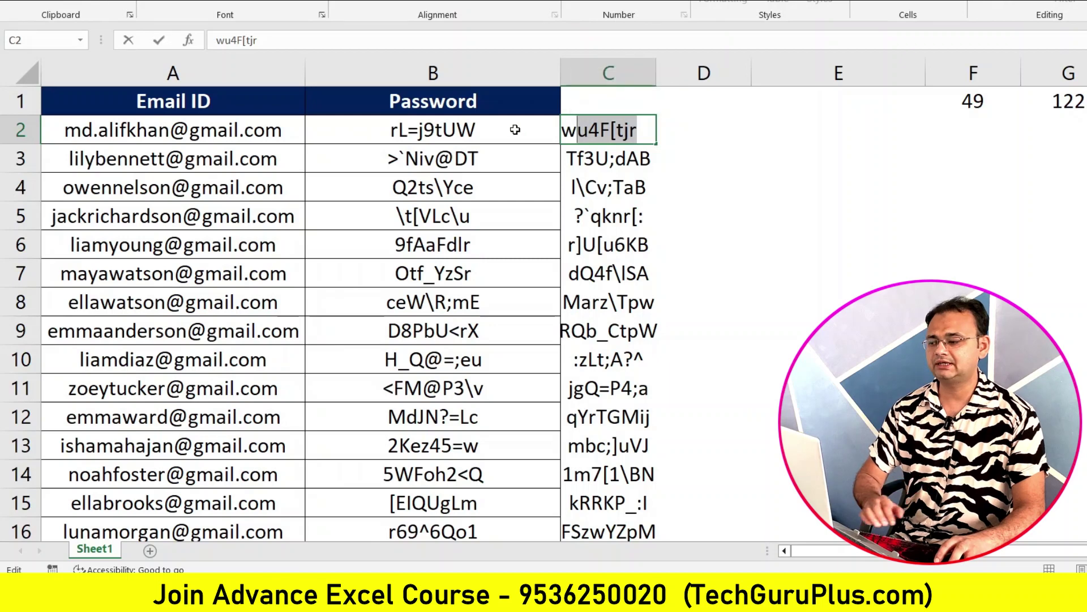
left_click(515, 136)
double_click(496, 139)
key("Escape")
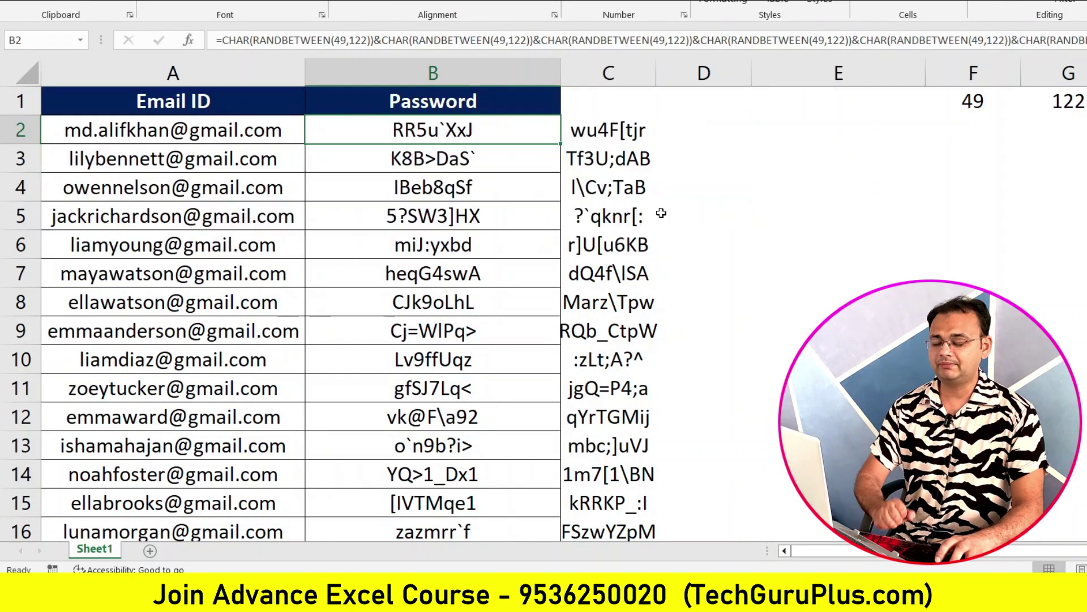
left_click(621, 157)
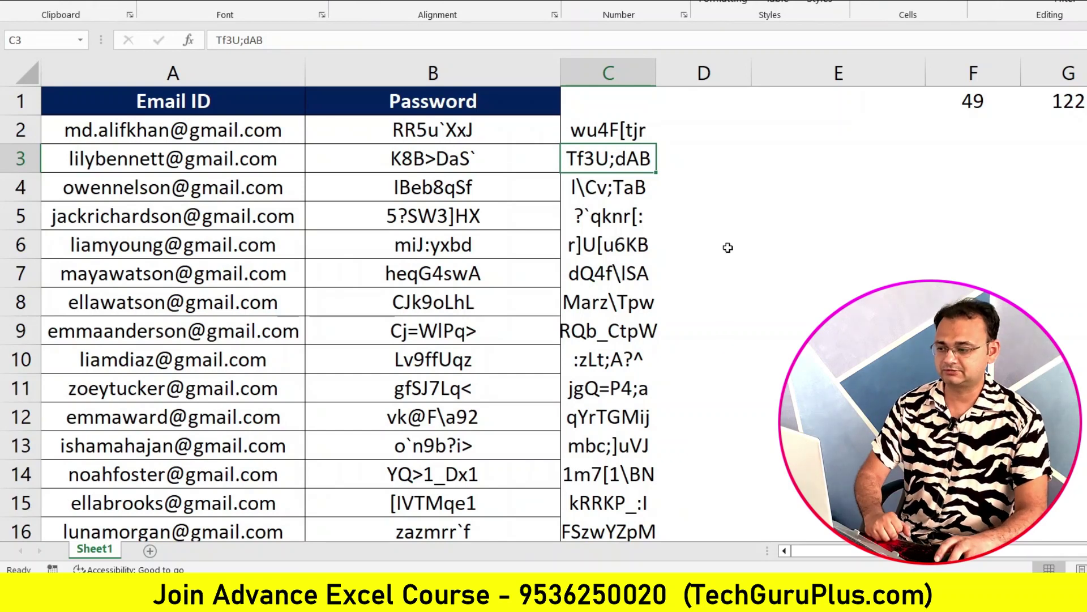
Step: Highlight one CHAR part of B2's formula to explain it, leaving it unchanged
left_click(932, 190)
left_click(829, 139)
double_click(480, 129)
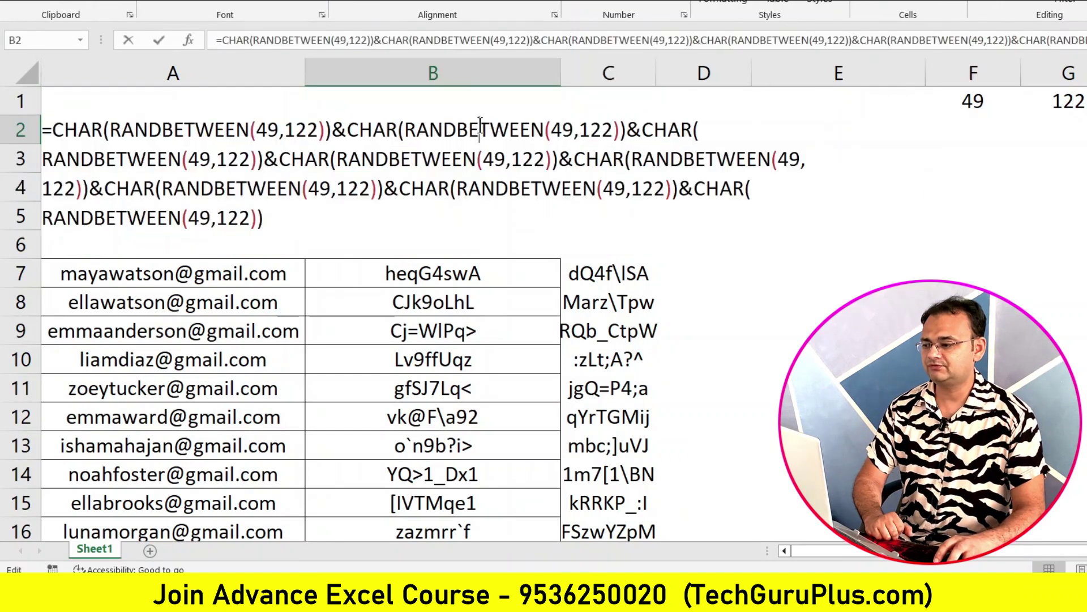
left_click_drag(363, 129, 392, 129)
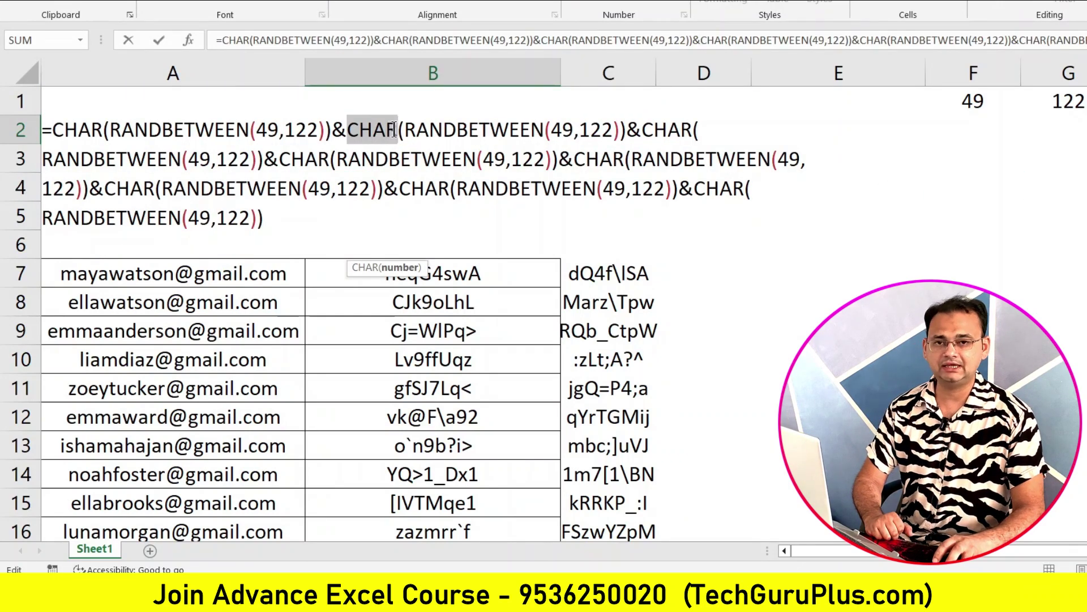
key("Escape")
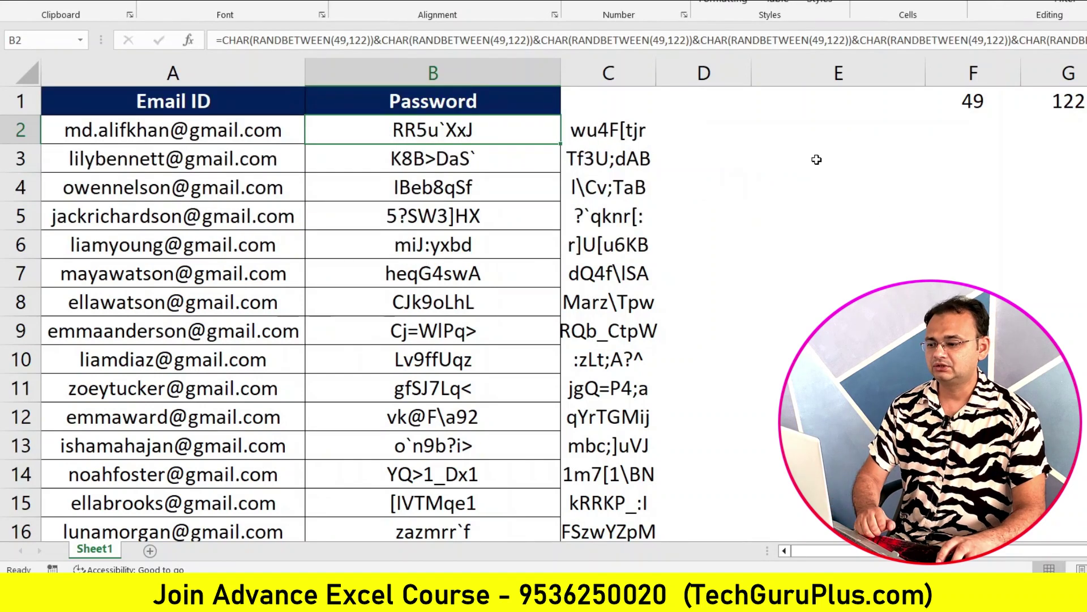
left_click(815, 161)
Step: Type 65 in E3 and enter =CHAR(E3) in F3 so it shows A
type("=")
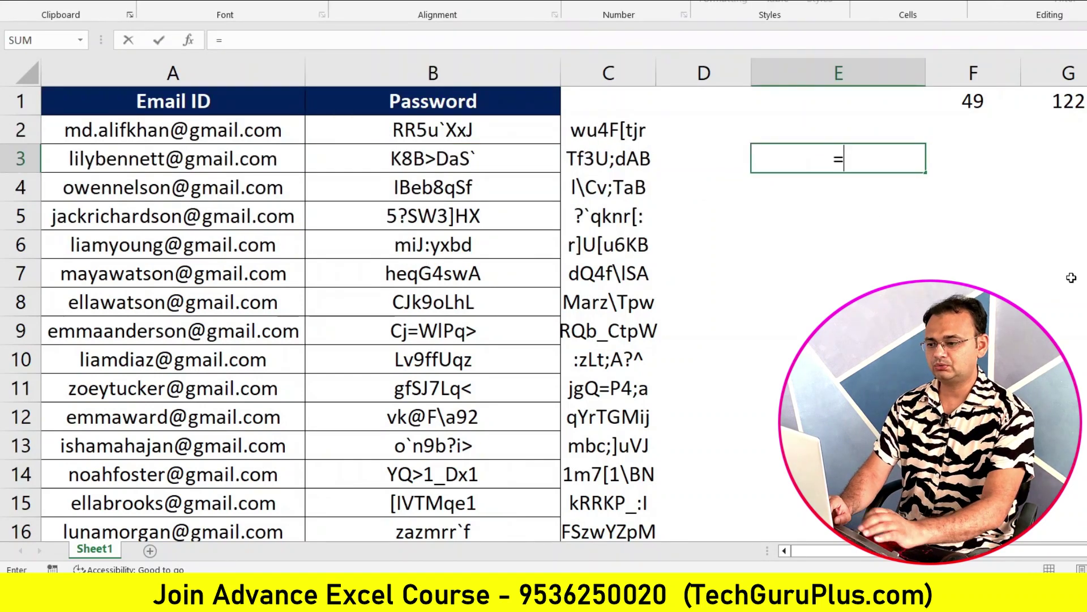
key("Escape")
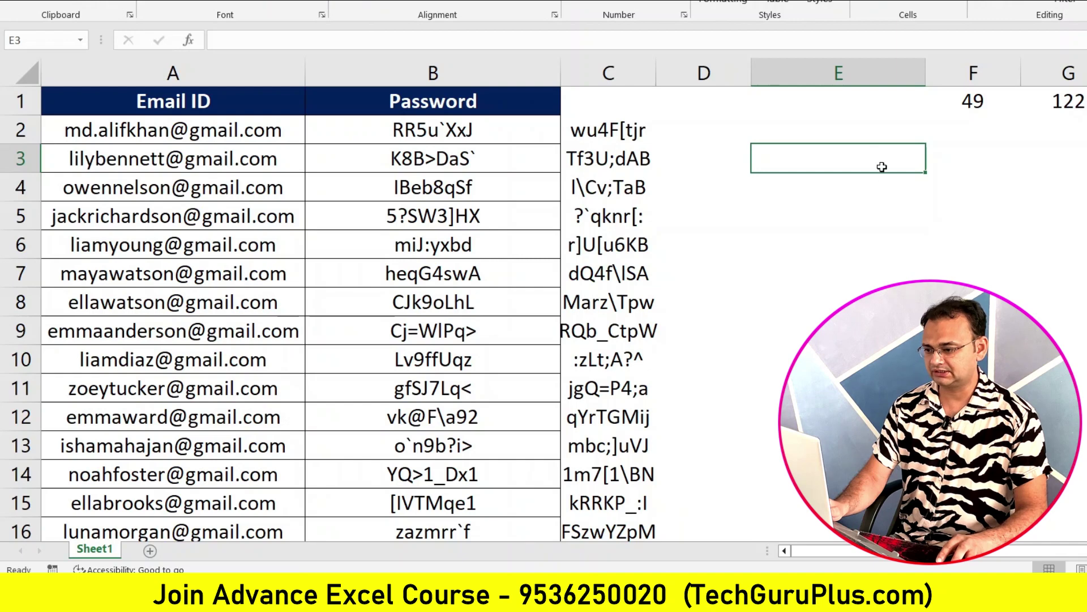
type("65")
key("Return")
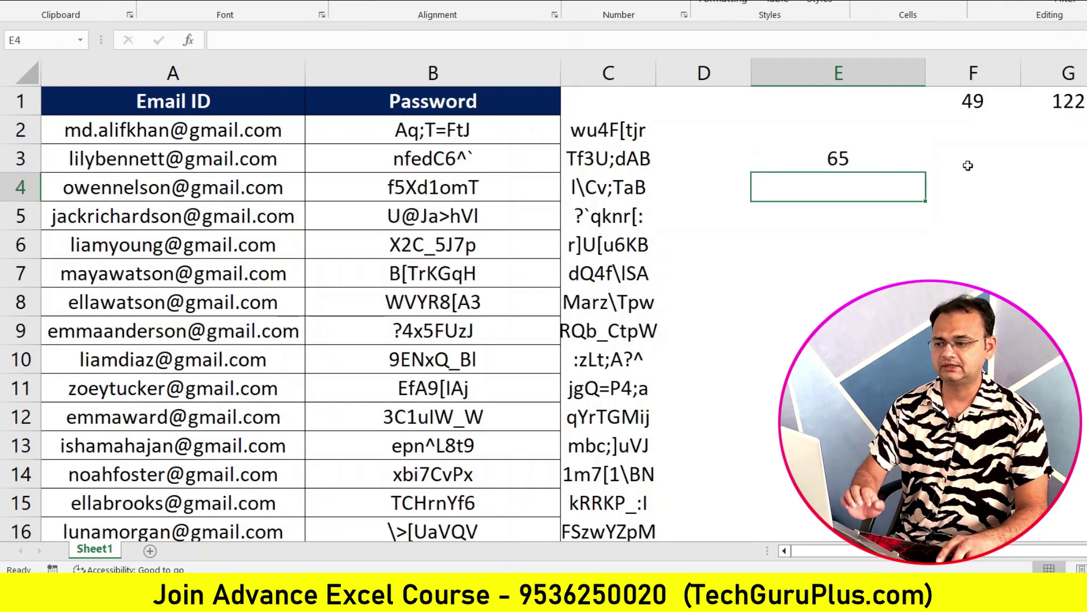
left_click(969, 164)
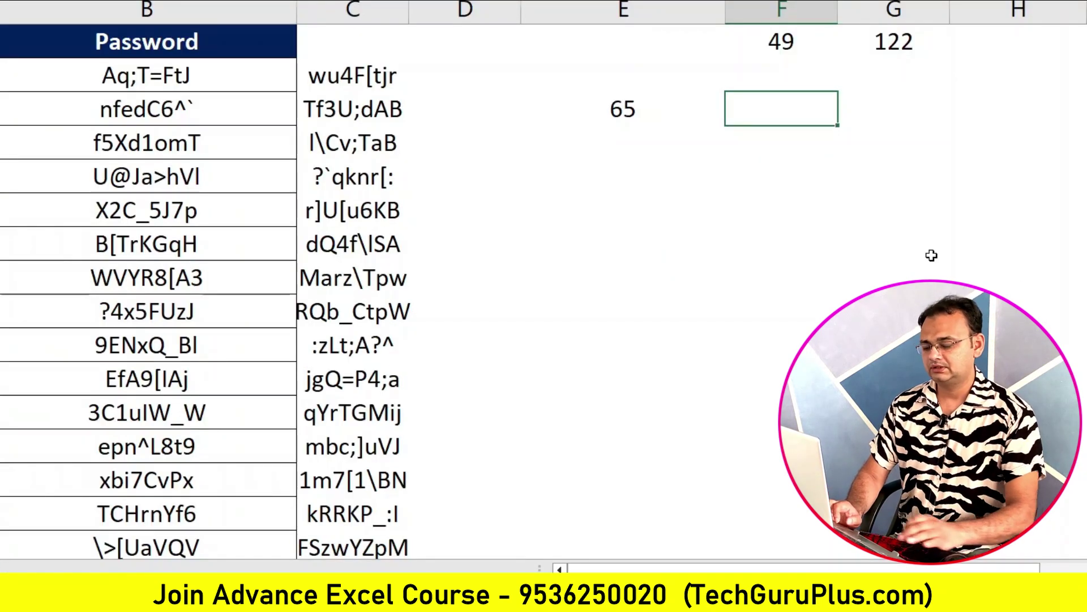
type("=char")
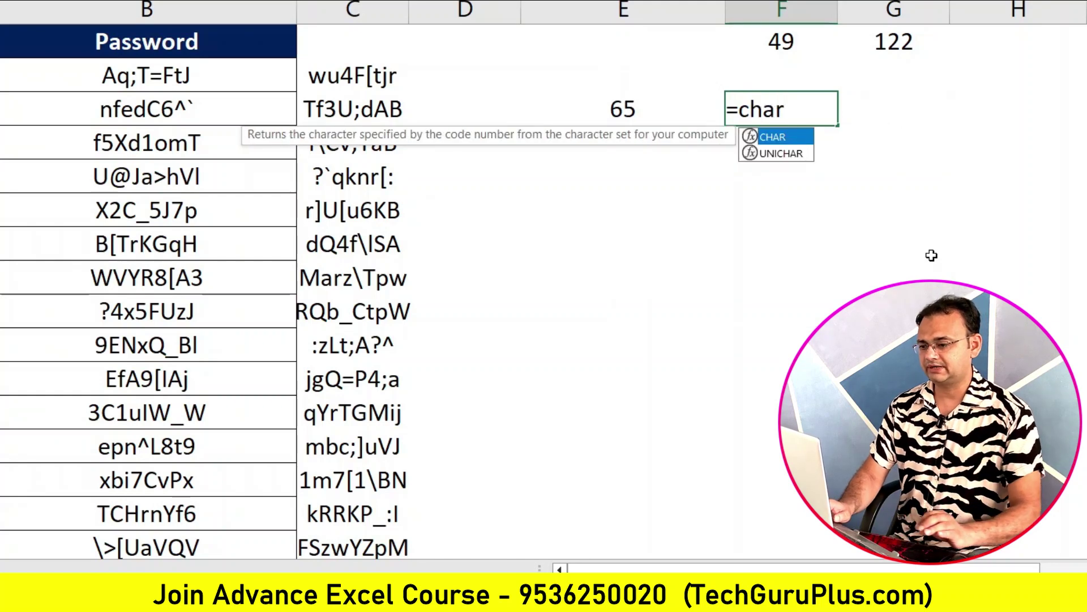
key("Tab")
left_click(607, 106)
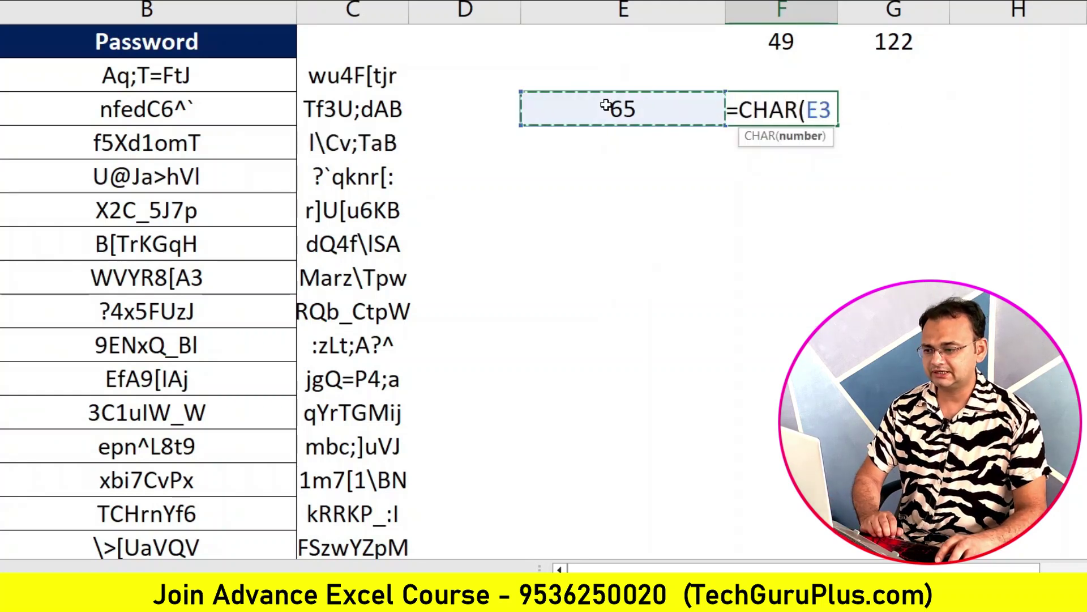
type(")")
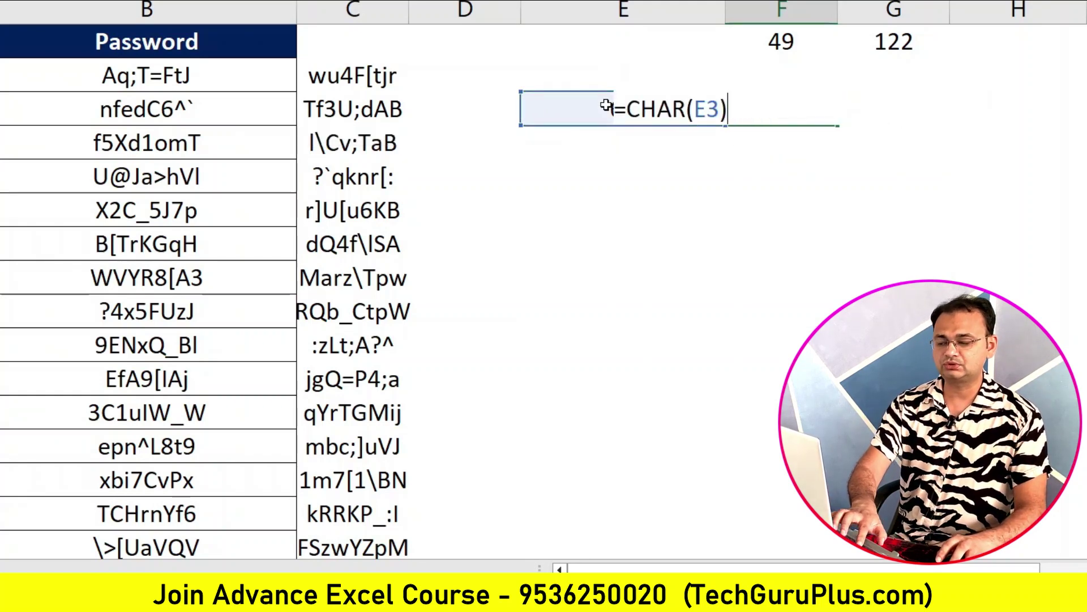
key("Return")
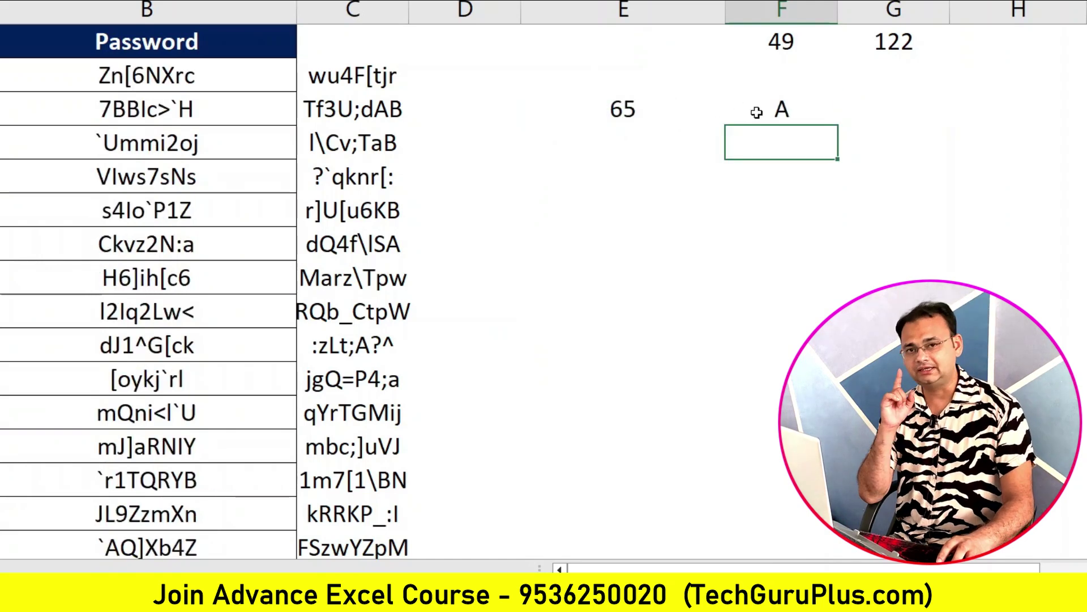
Step: Change E3 to 66 so F3 shows B, reviewing F3's E3 reference
left_click(757, 112)
left_click(673, 106)
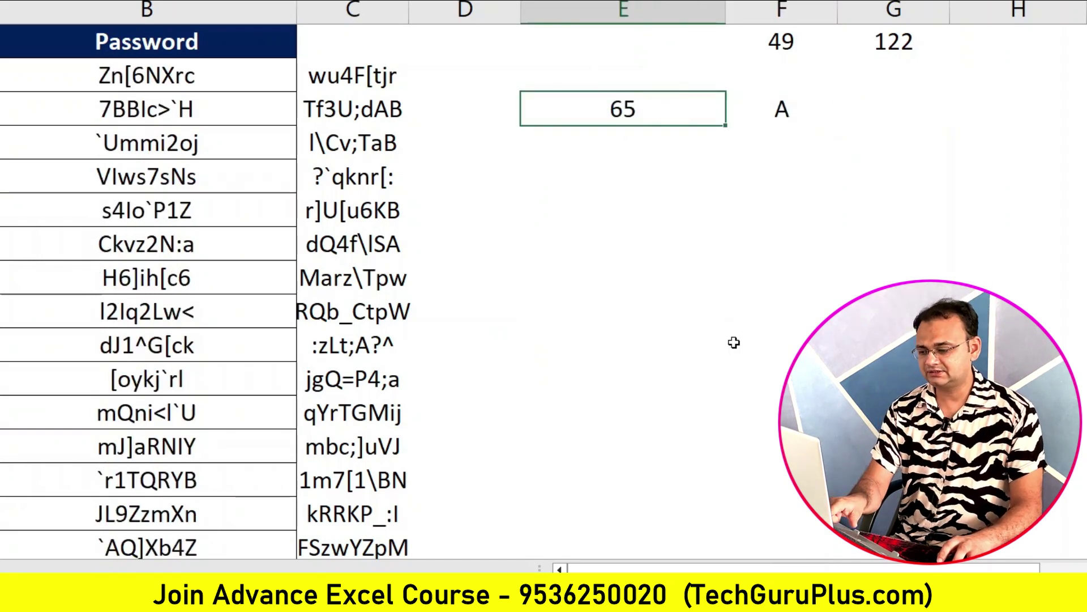
type("66")
key("Return")
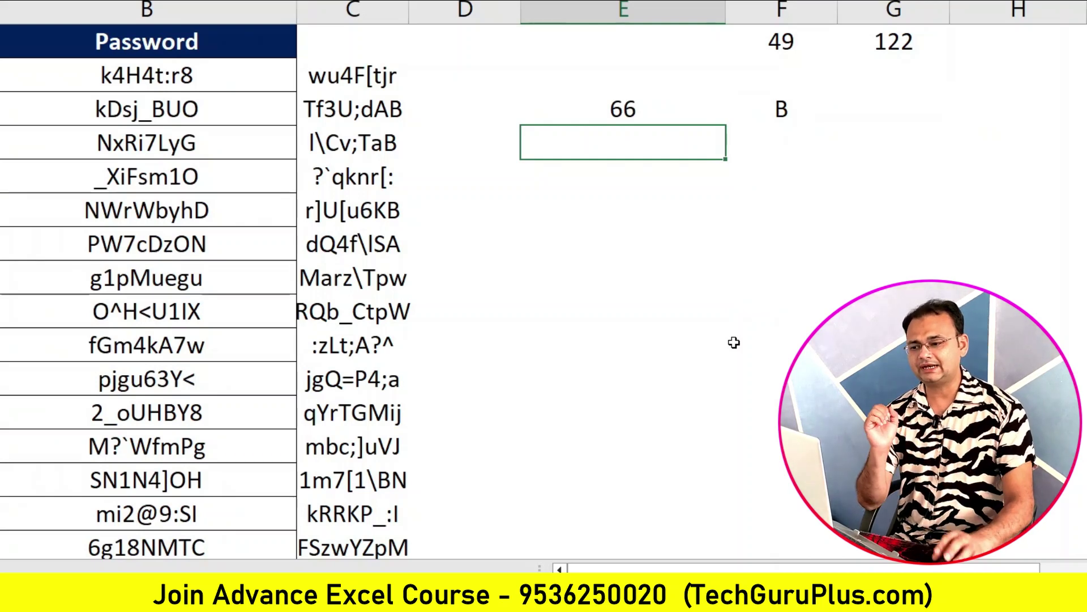
double_click(773, 124)
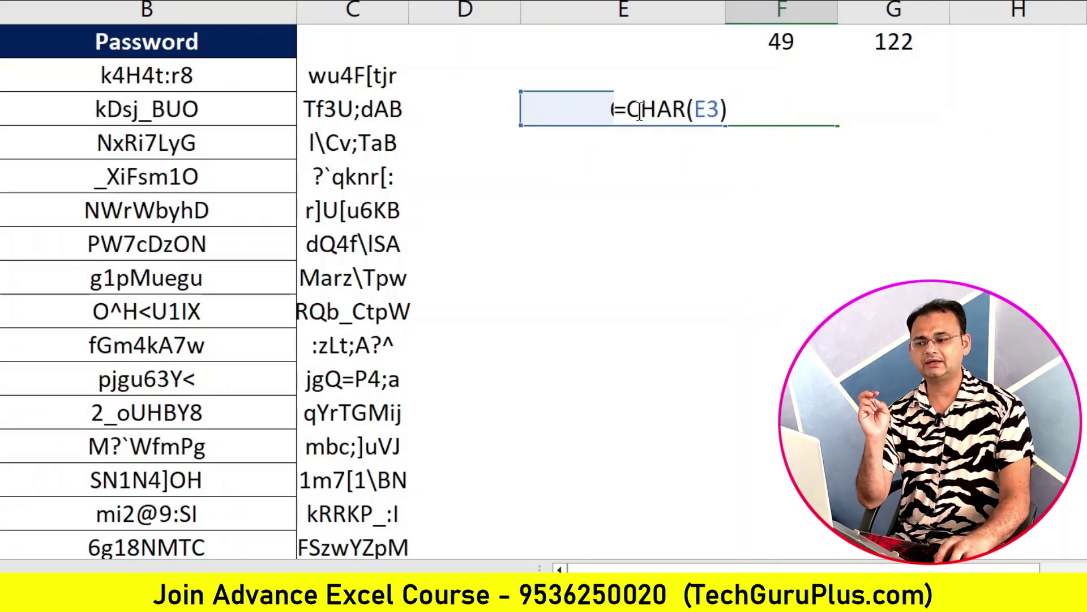
double_click(715, 109)
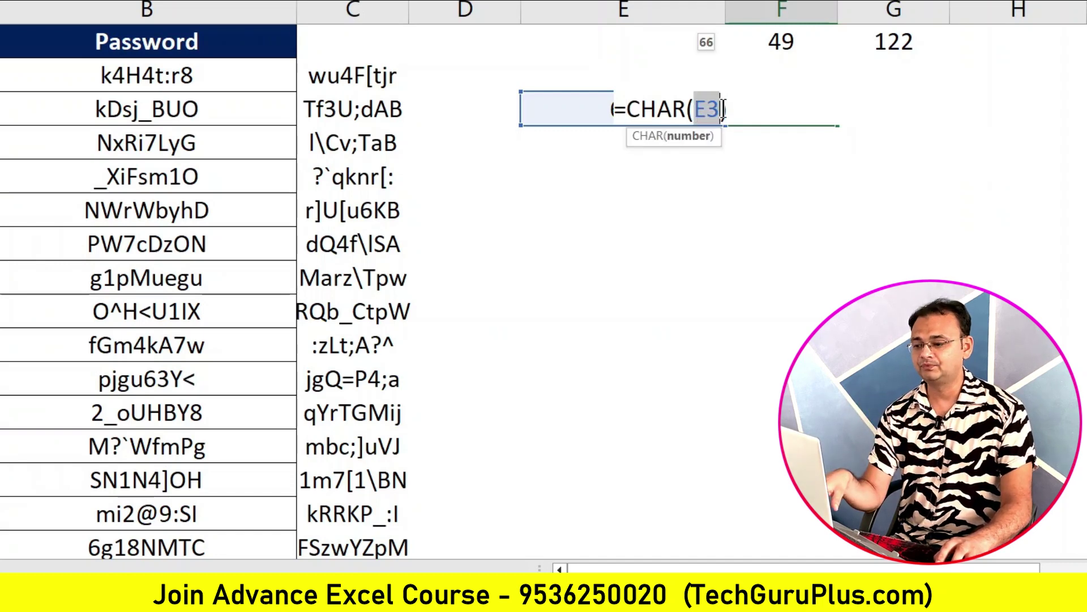
key("ctrl+Return")
Step: Set E3 to 49 so F3 shows 1, and enter 50 in E4
left_click(626, 105)
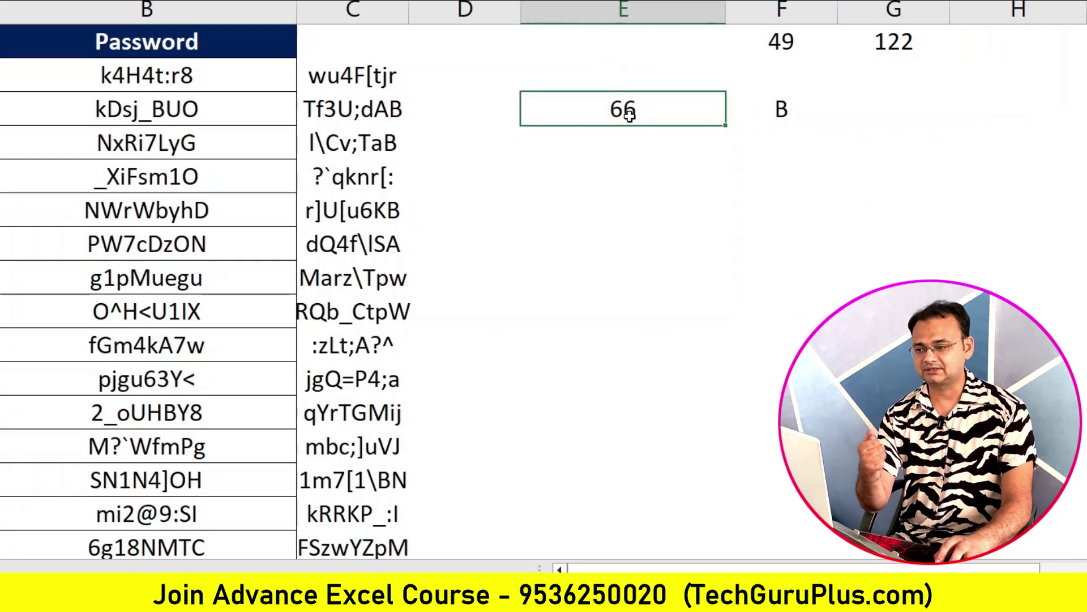
left_click(764, 41)
left_click(629, 107)
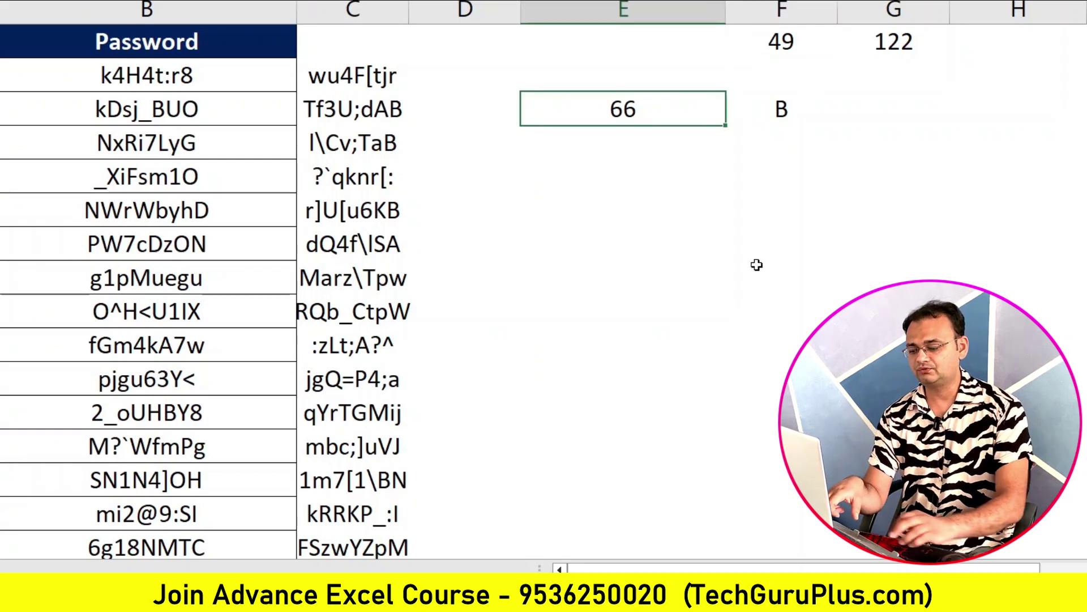
type("49")
key("ctrl+Return")
key("Return")
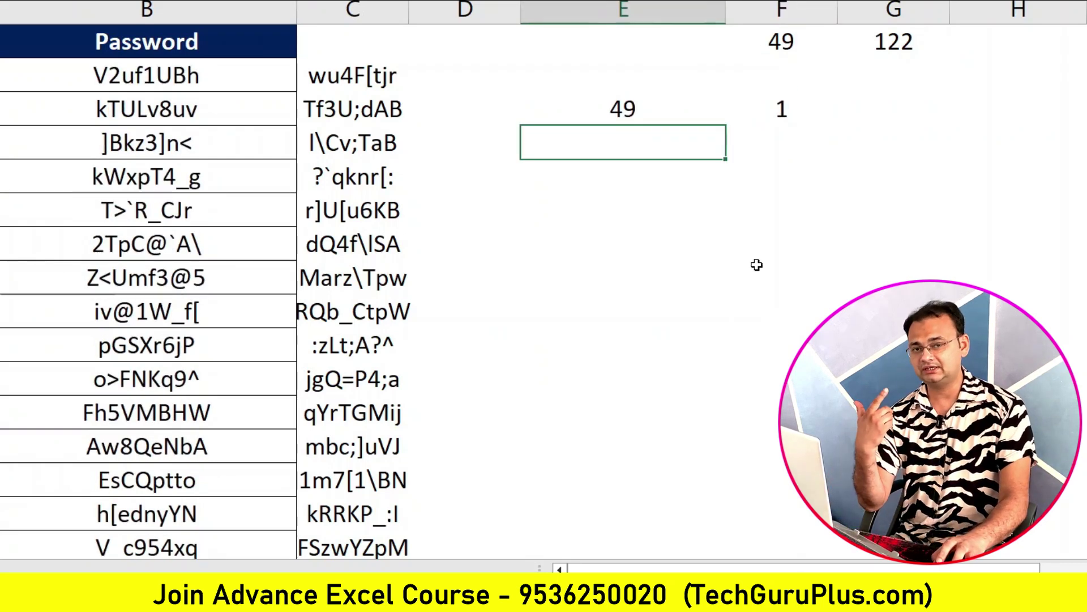
left_click(657, 106)
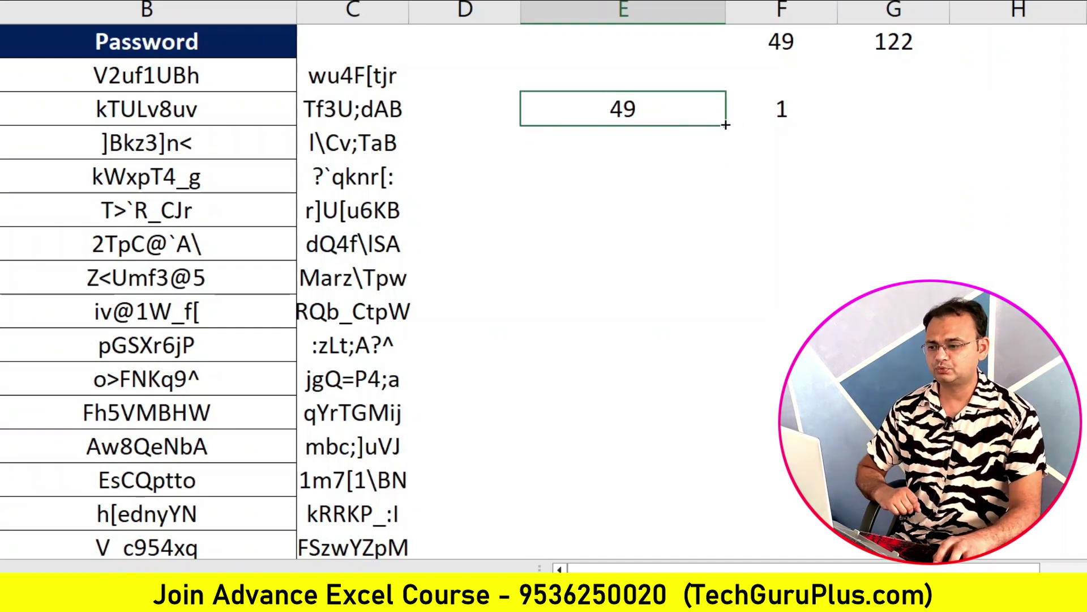
left_click(710, 138)
type("50")
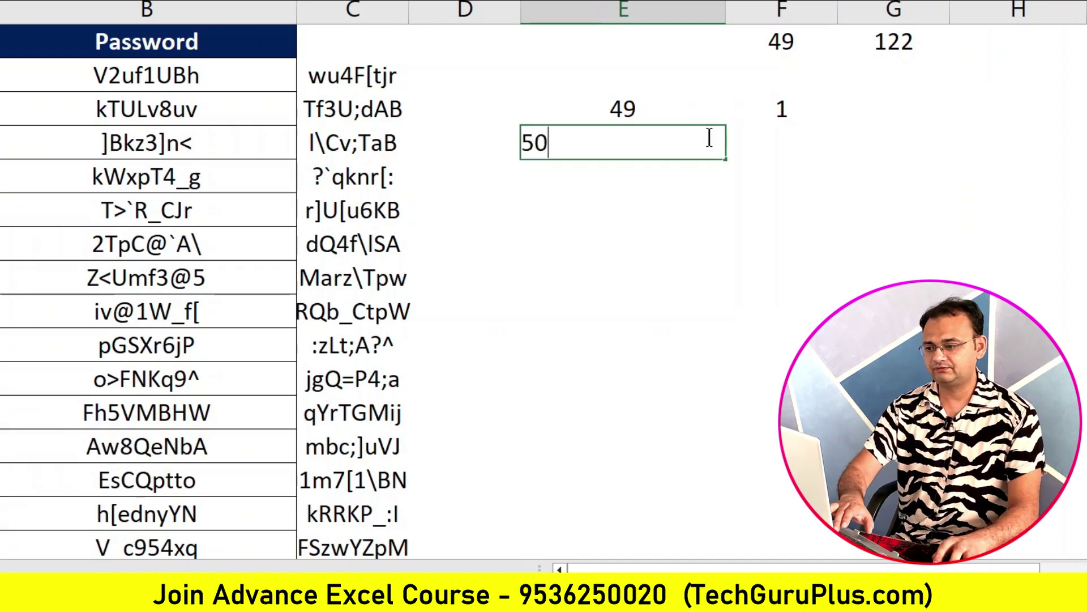
key("ctrl+Return")
Step: Copy the 49, 50 and CHAR starter cells onto a new sheet at cell E2
key("Return")
left_click_drag(691, 107, 699, 139)
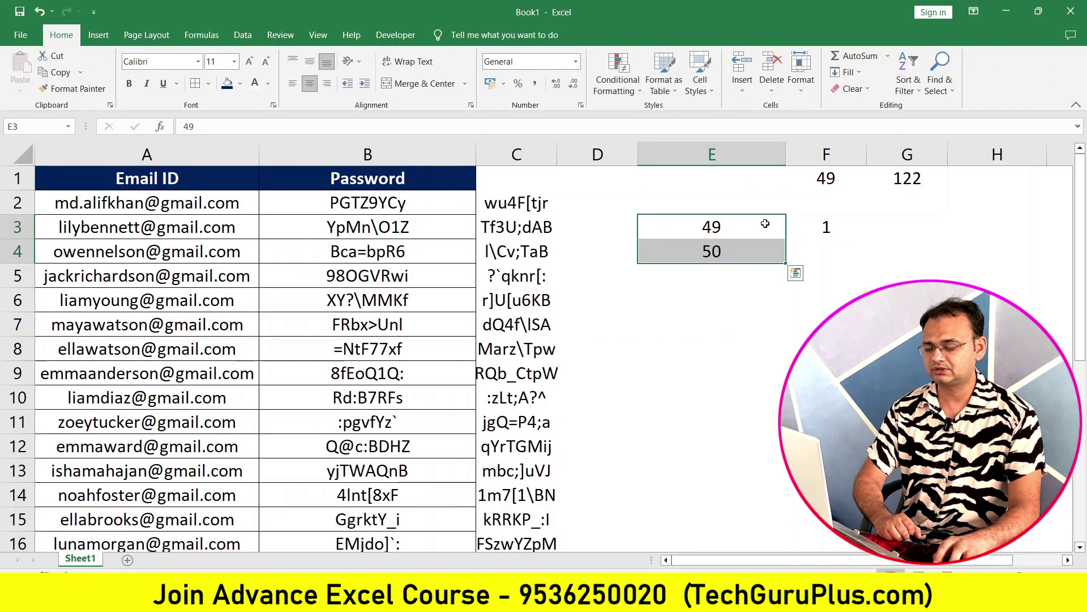
left_click_drag(764, 225, 824, 252)
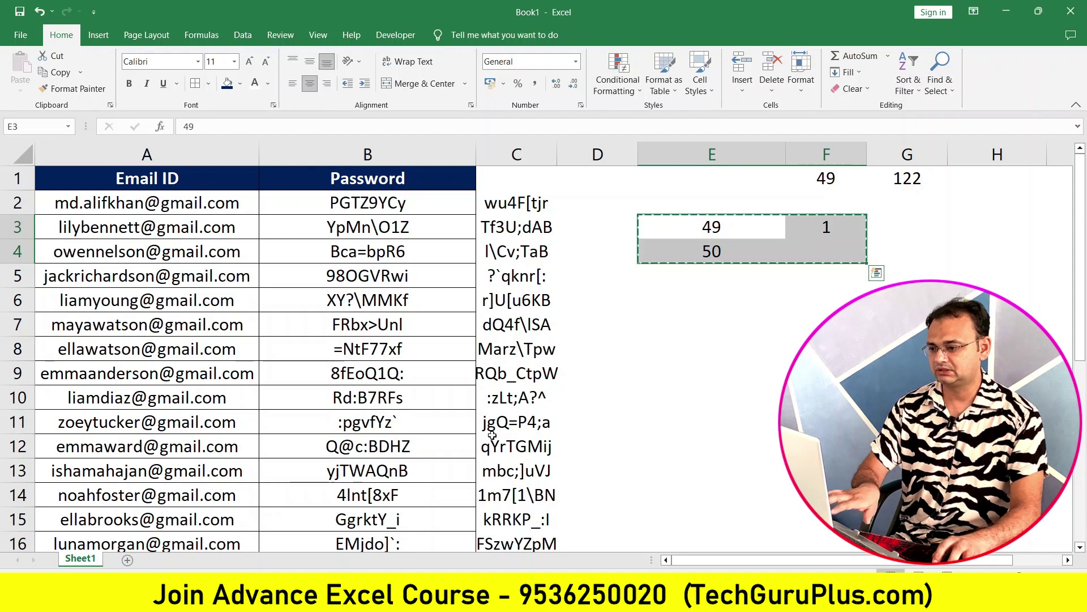
key("ctrl+c")
left_click(128, 560)
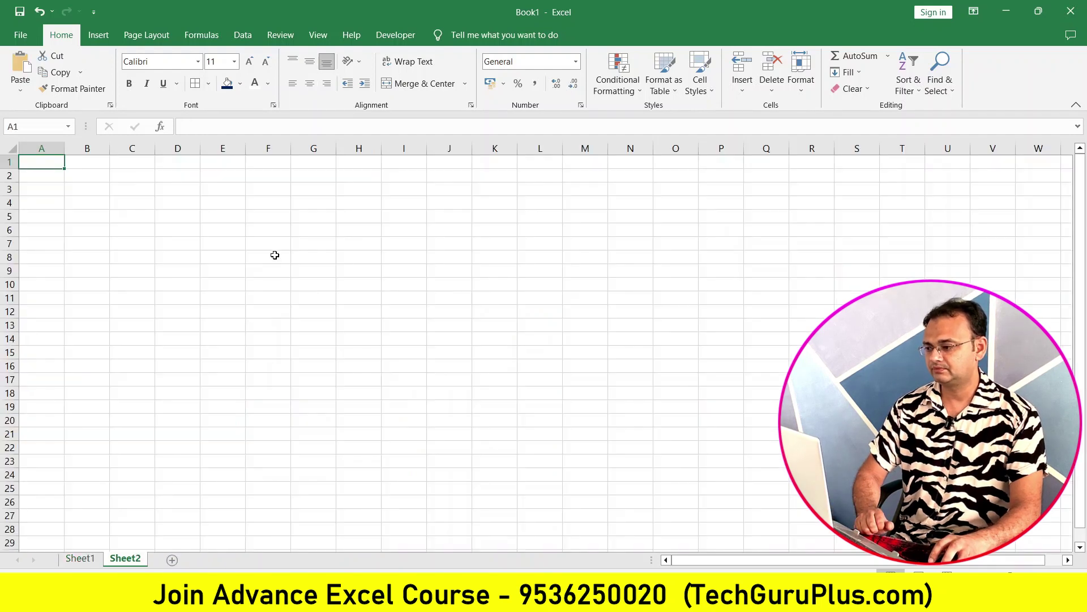
left_click(304, 181)
left_click(210, 178)
key("ctrl+v")
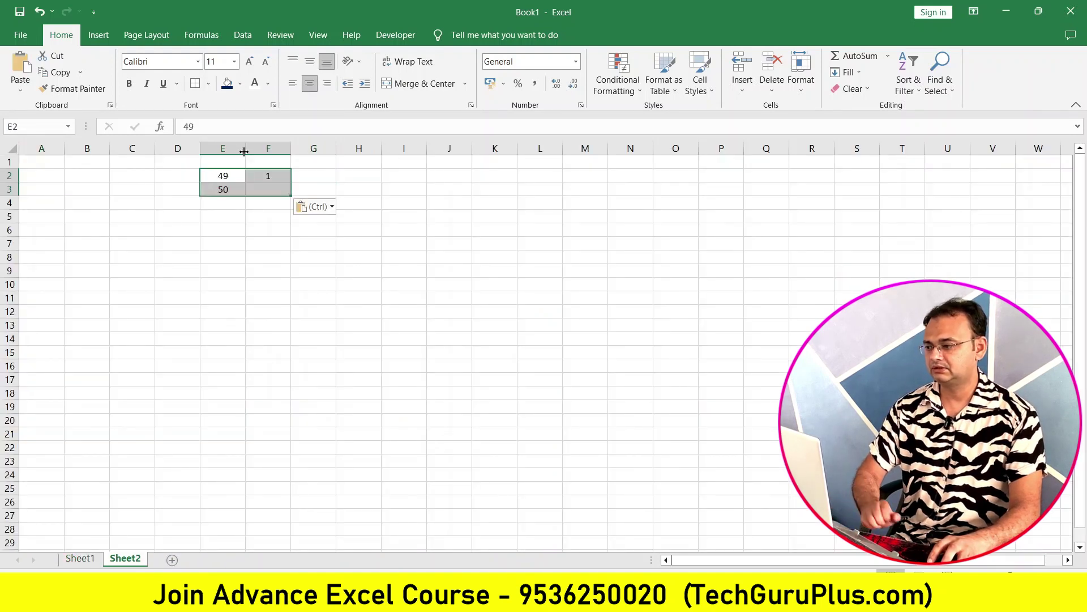
Step: Set the text in columns E and F to 22 point
left_click_drag(231, 149, 268, 148)
left_click(249, 62)
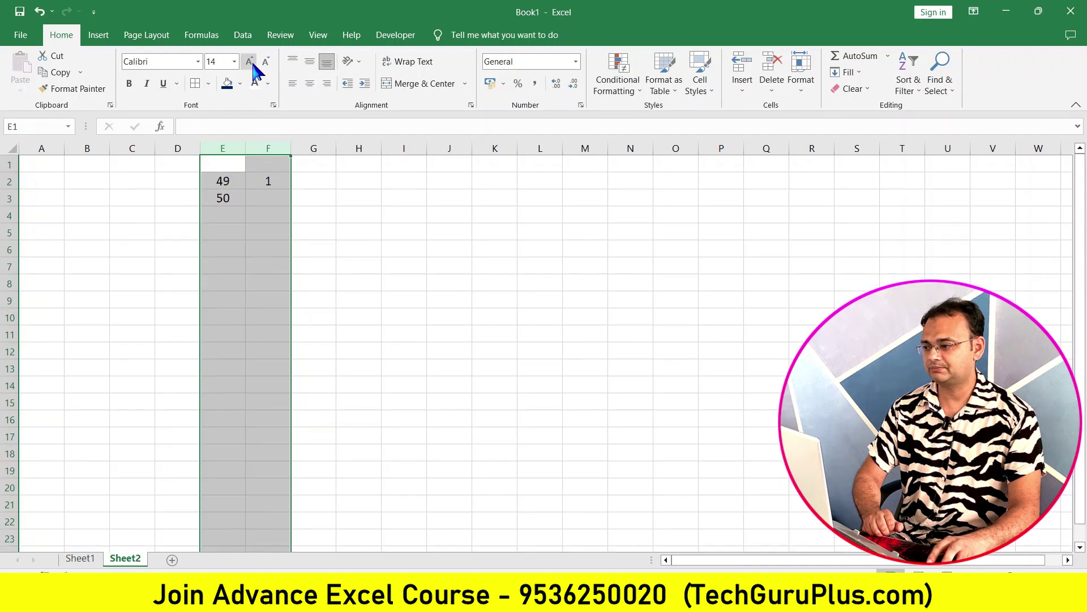
left_click(249, 61)
left_click(249, 62)
left_click(226, 201)
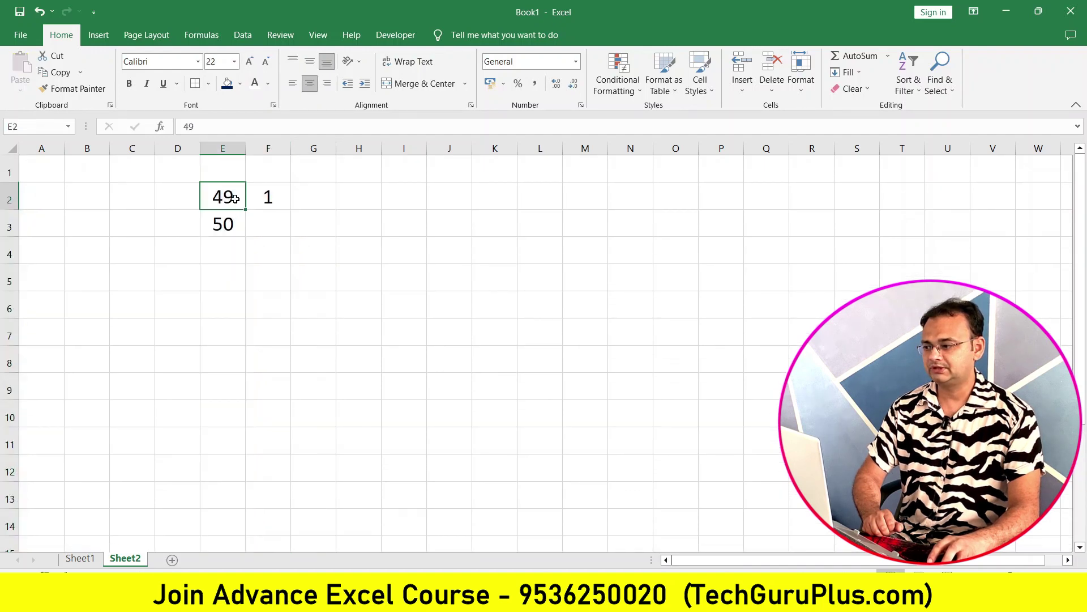
Step: Extend the code series in column E from 49 down to 122
left_click_drag(235, 198, 235, 225)
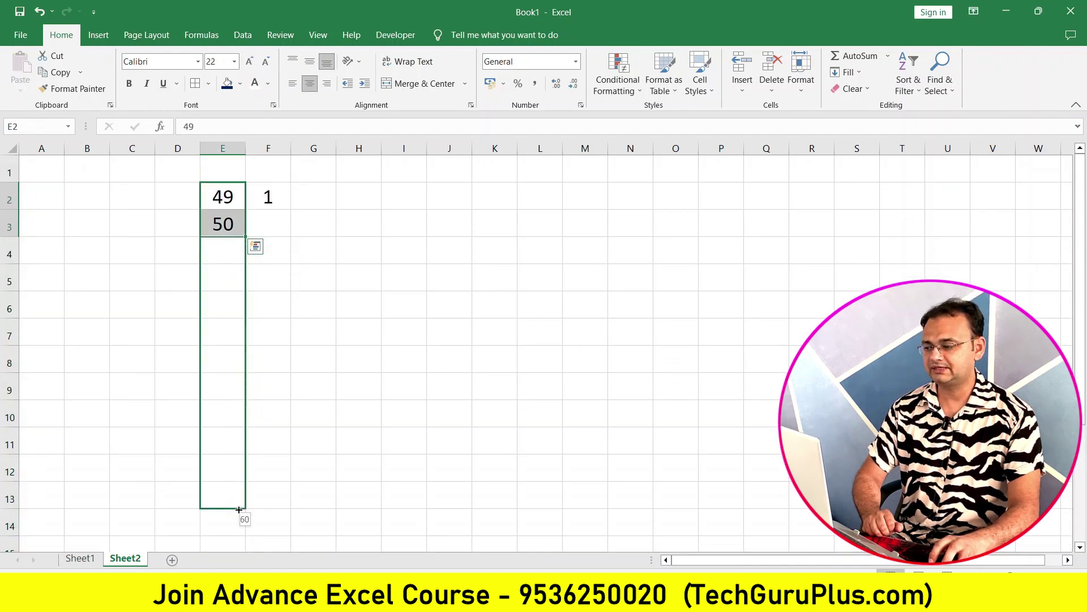
left_click_drag(242, 294, 246, 542)
left_click(274, 437)
scroll(281, 431, "up", 7)
scroll(281, 432, "up", 9)
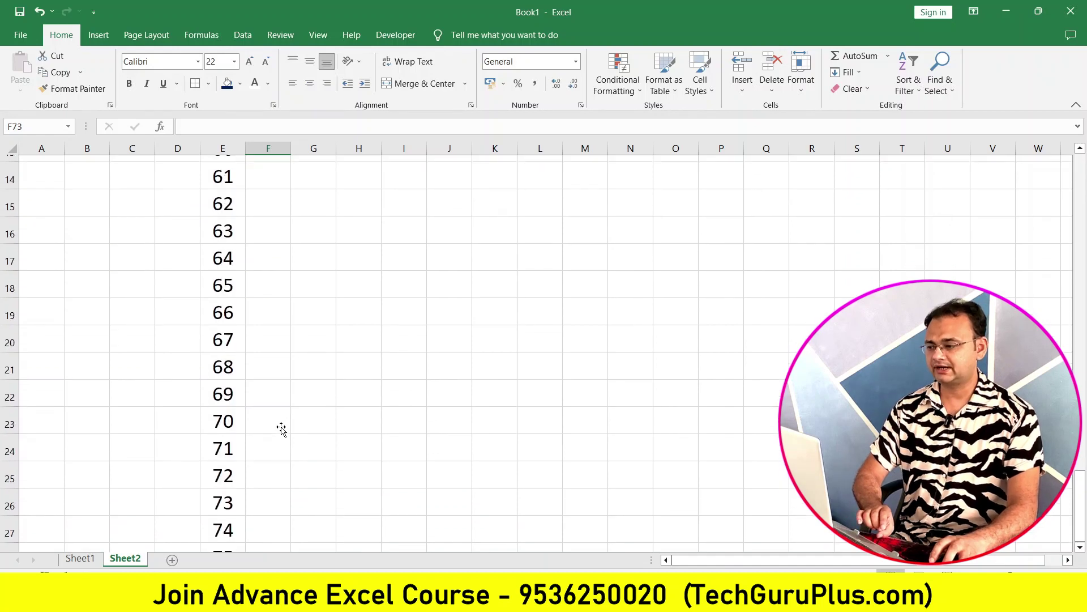
scroll(282, 368, "up", 5)
left_click(286, 210)
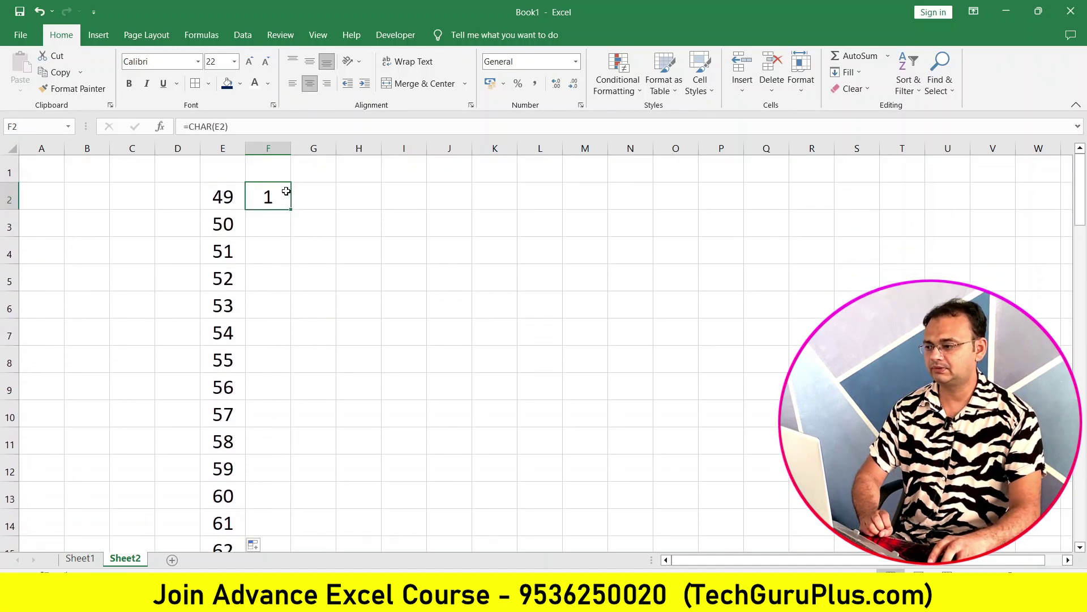
Step: Confirm F2 holds =CHAR(E2) and fill it down column F
double_click(286, 191)
key("Escape")
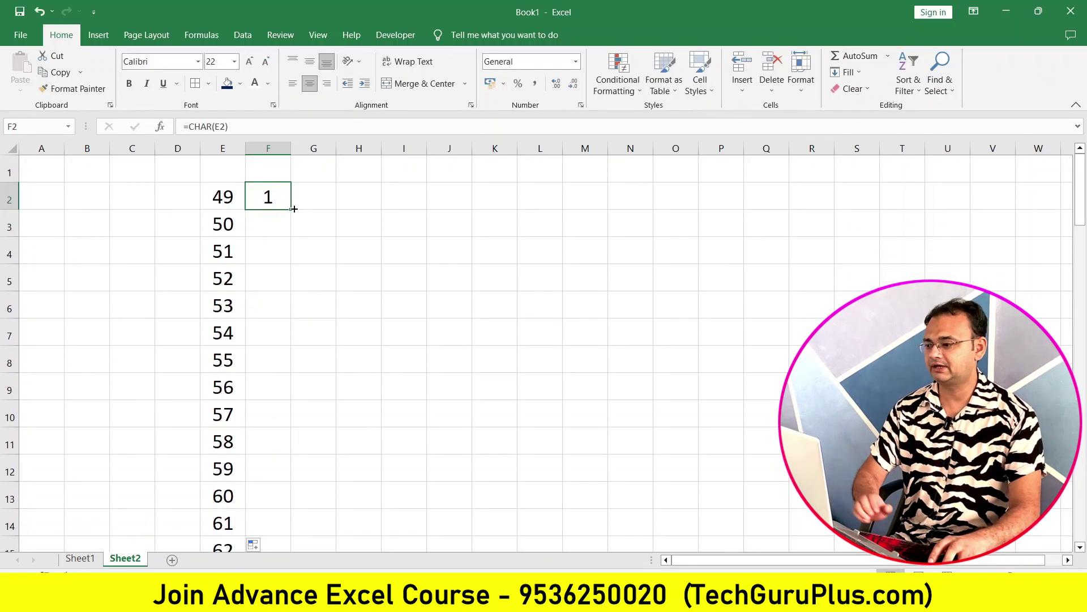
double_click(289, 210)
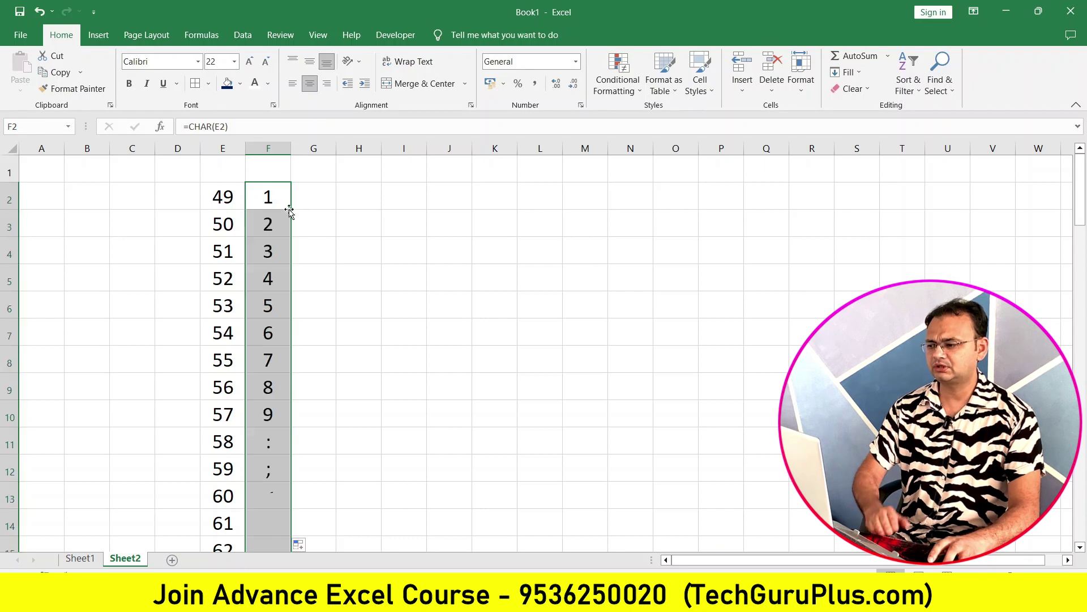
left_click(298, 367)
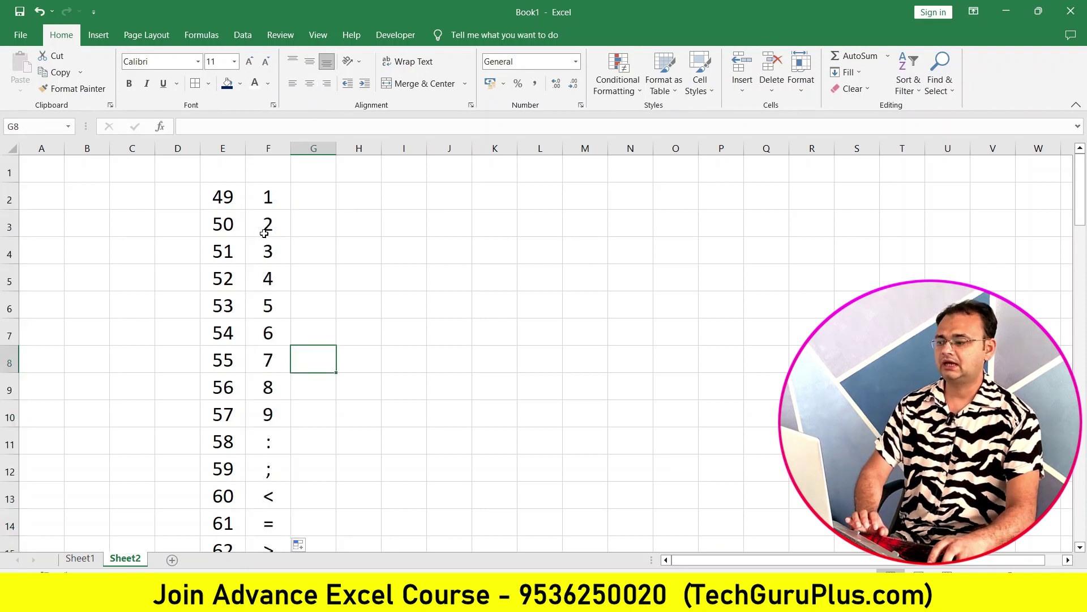
Step: Check that F3 converts code 50, 57 gives 9 and 58 gives a colon
left_click(237, 220)
left_click(275, 225)
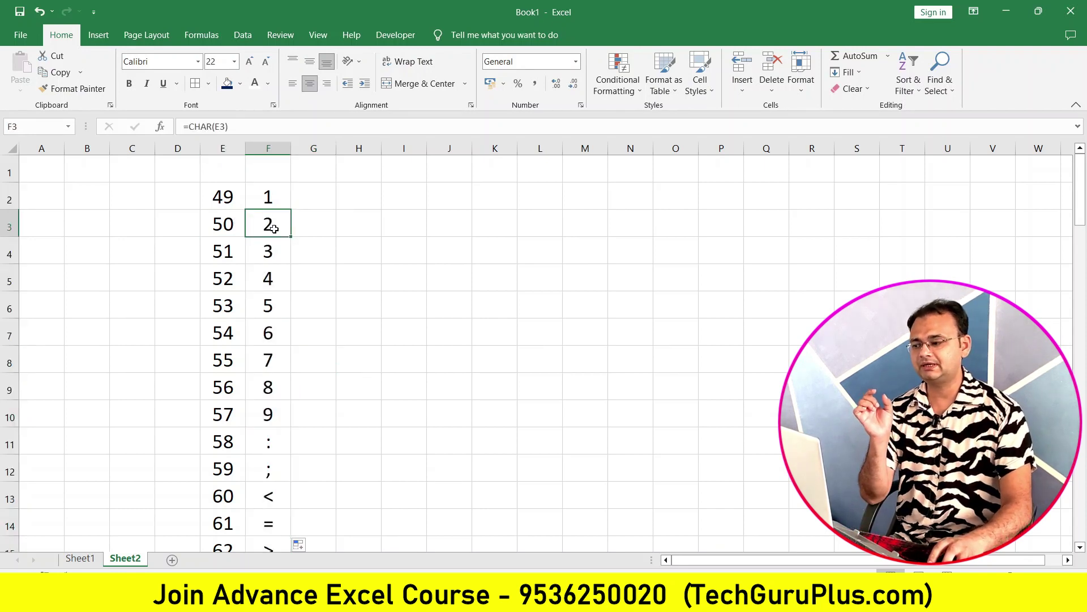
double_click(274, 226)
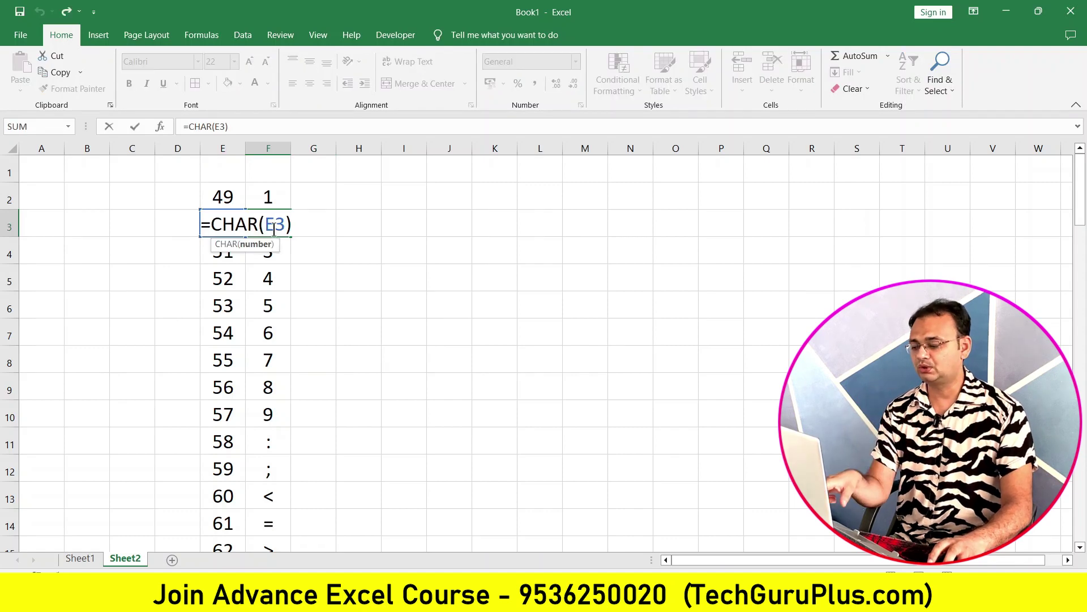
key("Escape")
scroll(266, 442, "down", 1)
scroll(239, 307, "down", 1)
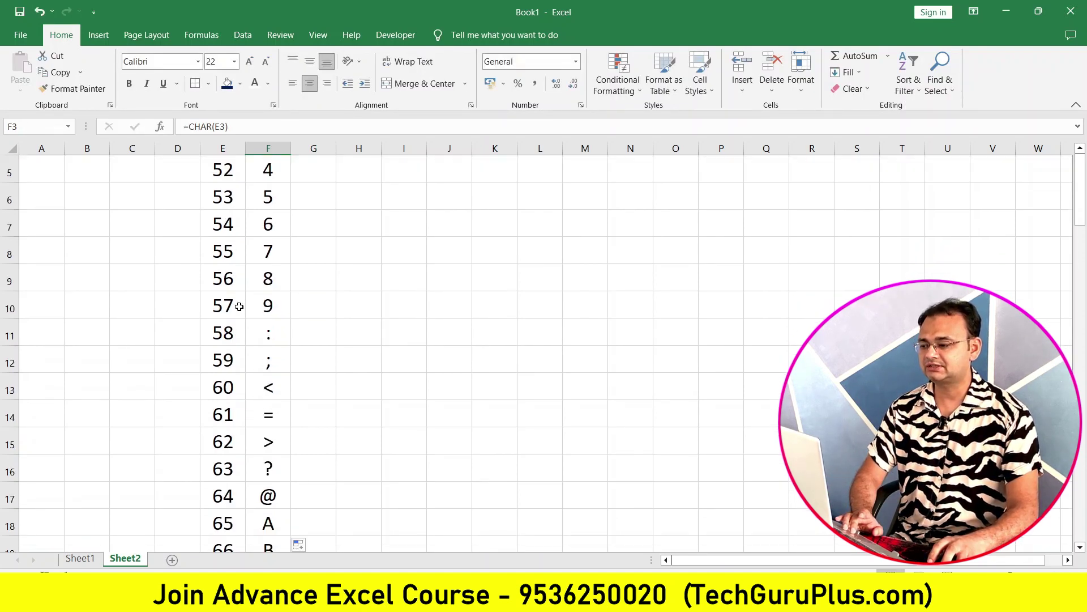
left_click_drag(239, 306, 279, 302)
left_click(237, 336)
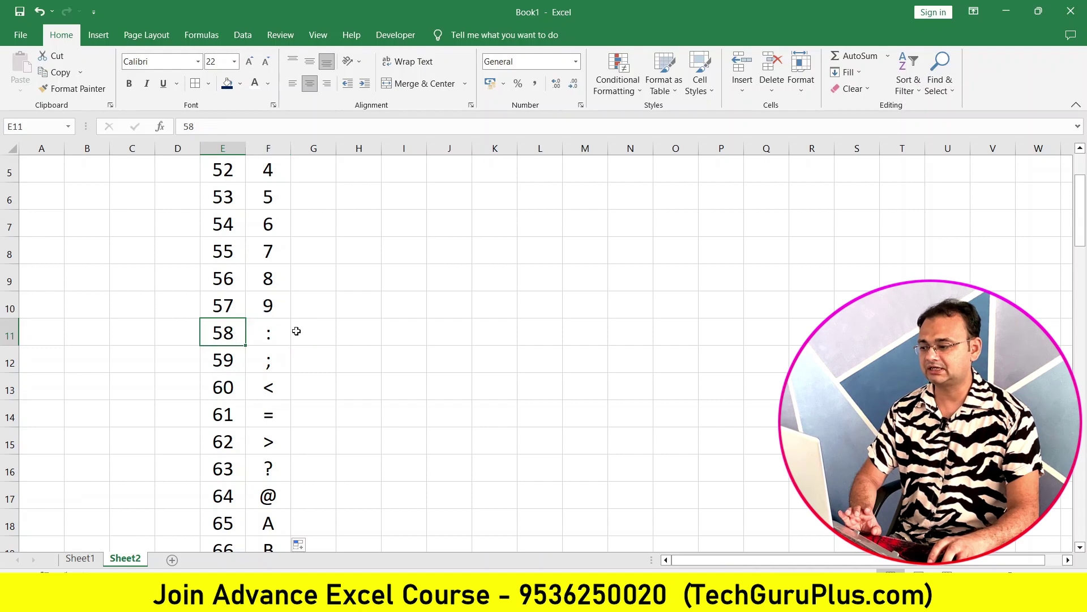
left_click(270, 341)
Step: Check further results: = in F14, @ for code 64 and A for 65
scroll(276, 389, "down", 1)
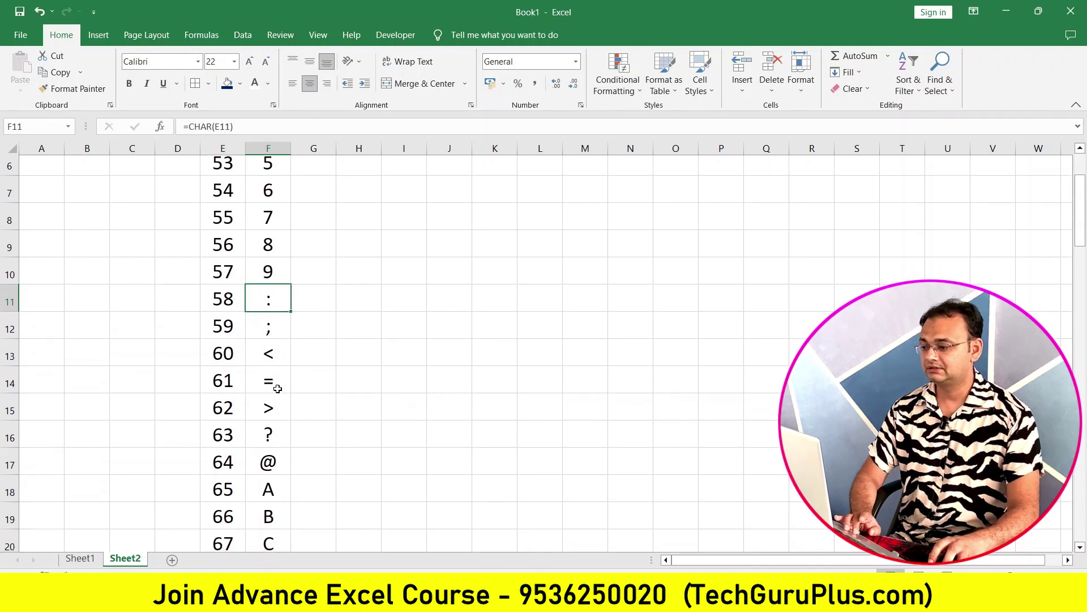
scroll(275, 383, "down", 1)
scroll(275, 364, "down", 1)
left_click_drag(269, 224, 272, 331)
left_click(271, 330)
scroll(272, 330, "down", 2)
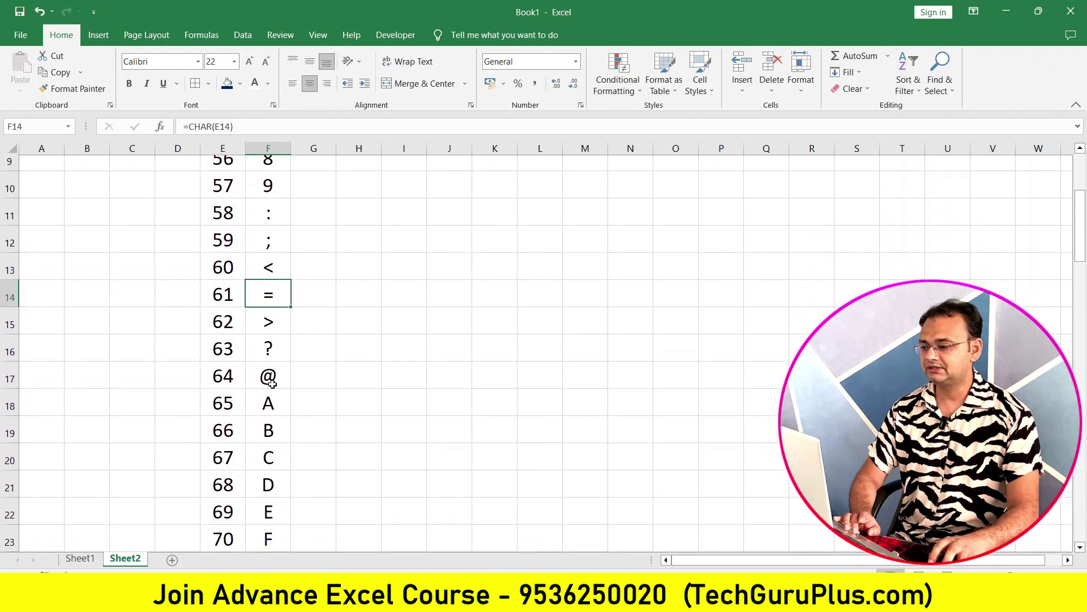
scroll(275, 323, "down", 3)
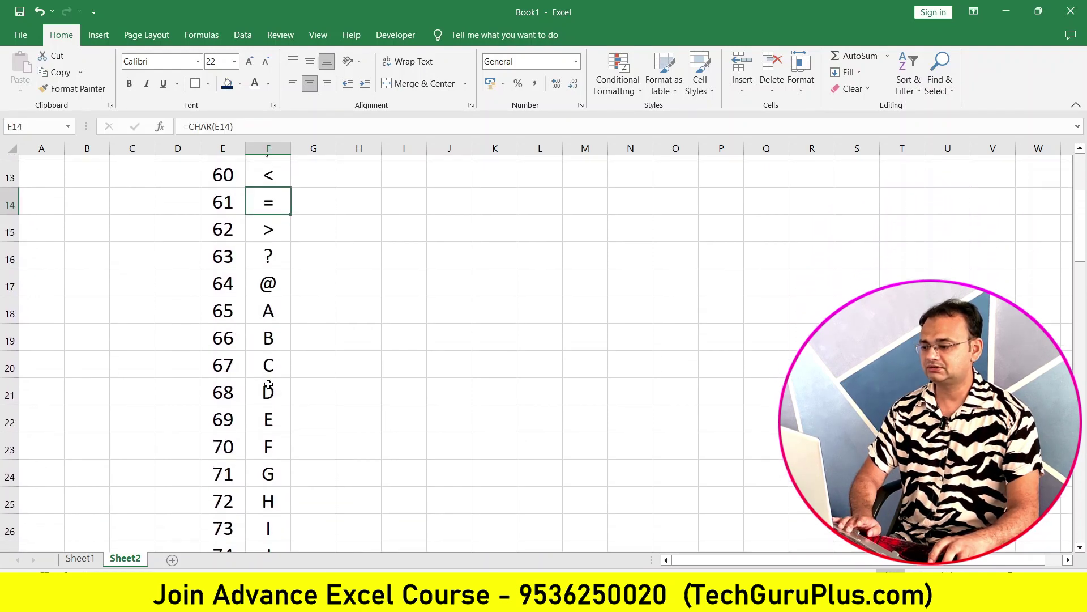
left_click(227, 281)
left_click(280, 278)
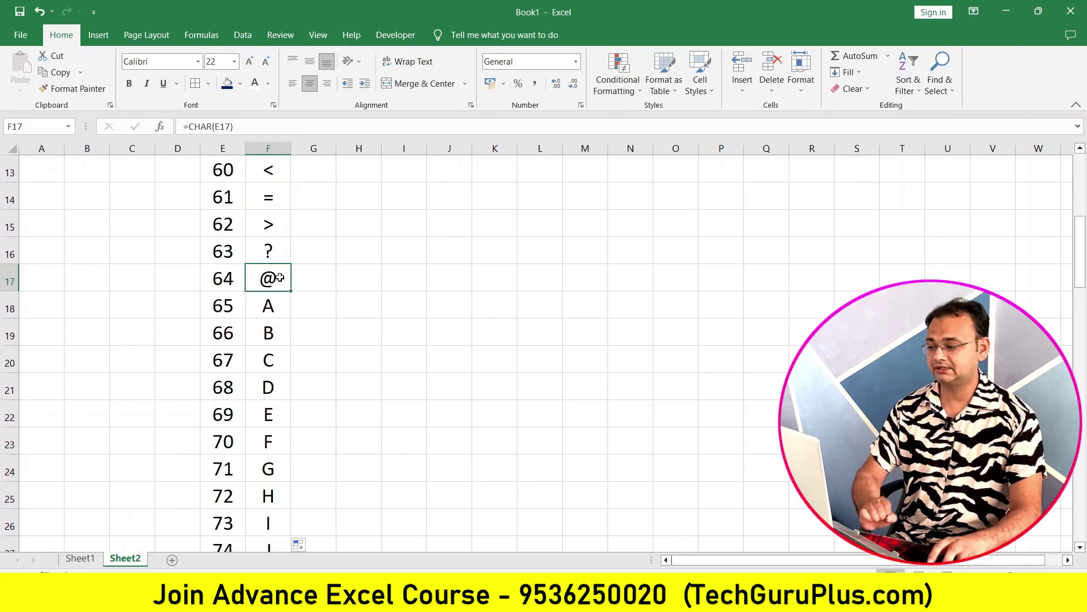
left_click_drag(235, 309, 250, 306)
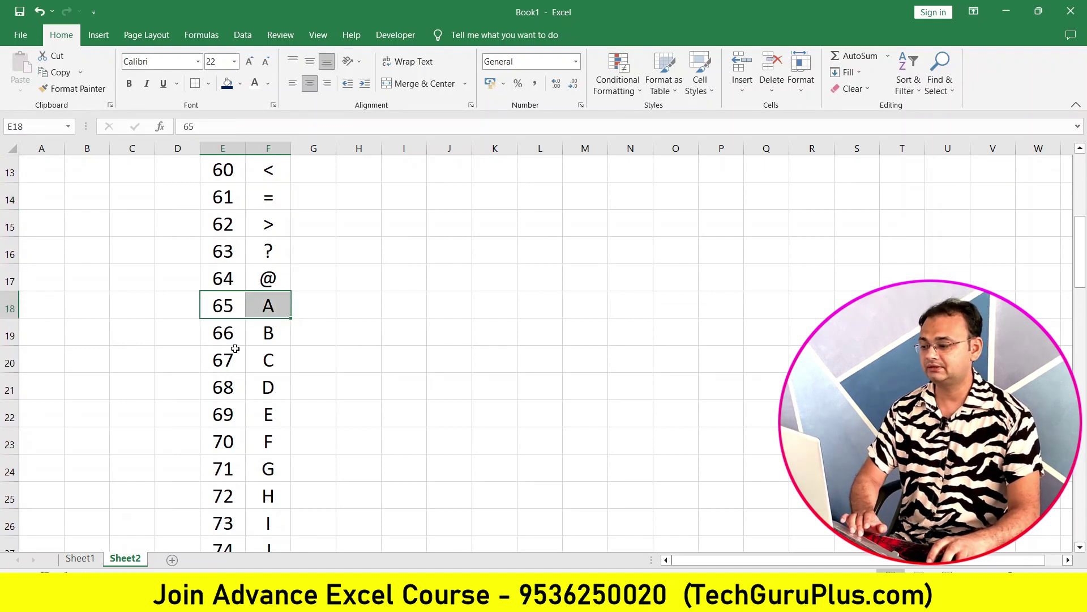
Step: Inspect the results Z for code 90 and lowercase a for code 97
scroll(235, 349, "down", 4)
scroll(233, 381, "down", 2)
scroll(243, 408, "down", 1)
scroll(248, 407, "down", 2)
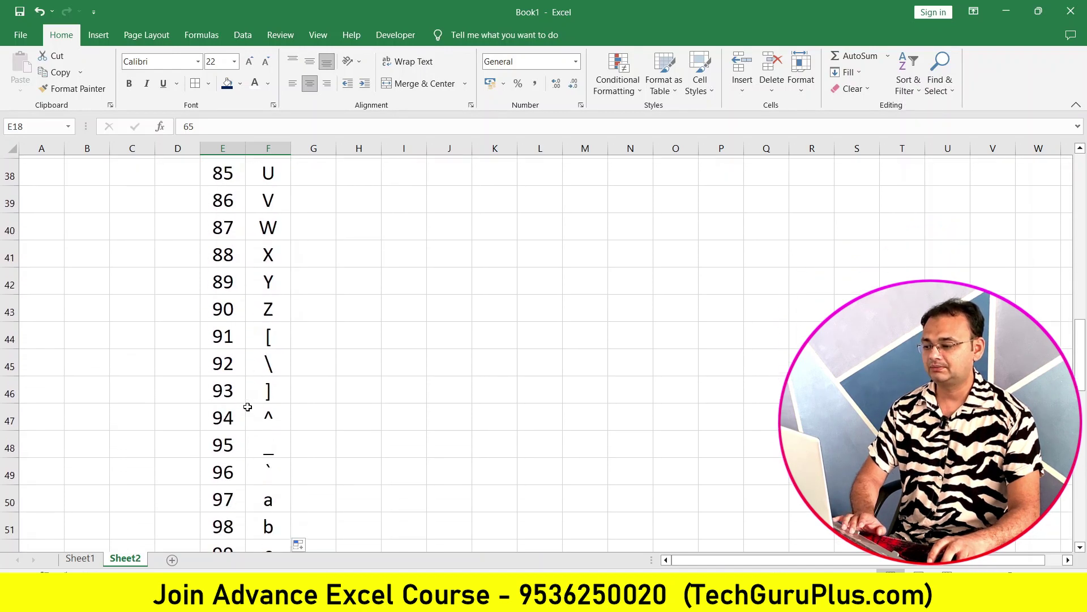
scroll(248, 407, "down", 1)
left_click(266, 249)
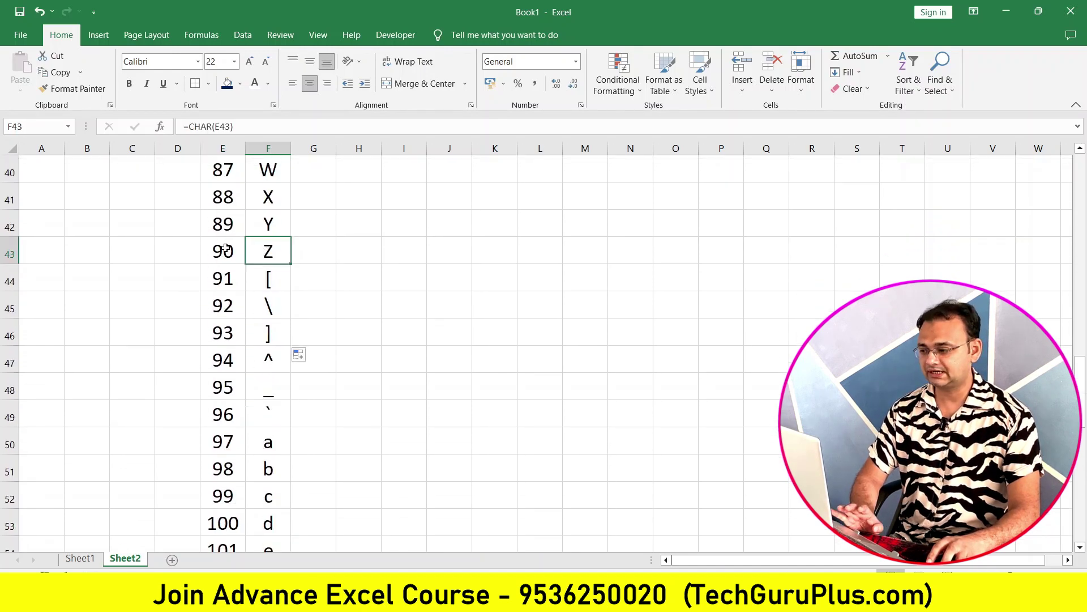
mouse_move(226, 249)
left_mouse_down()
mouse_move(268, 252)
mouse_move(274, 434)
left_mouse_up()
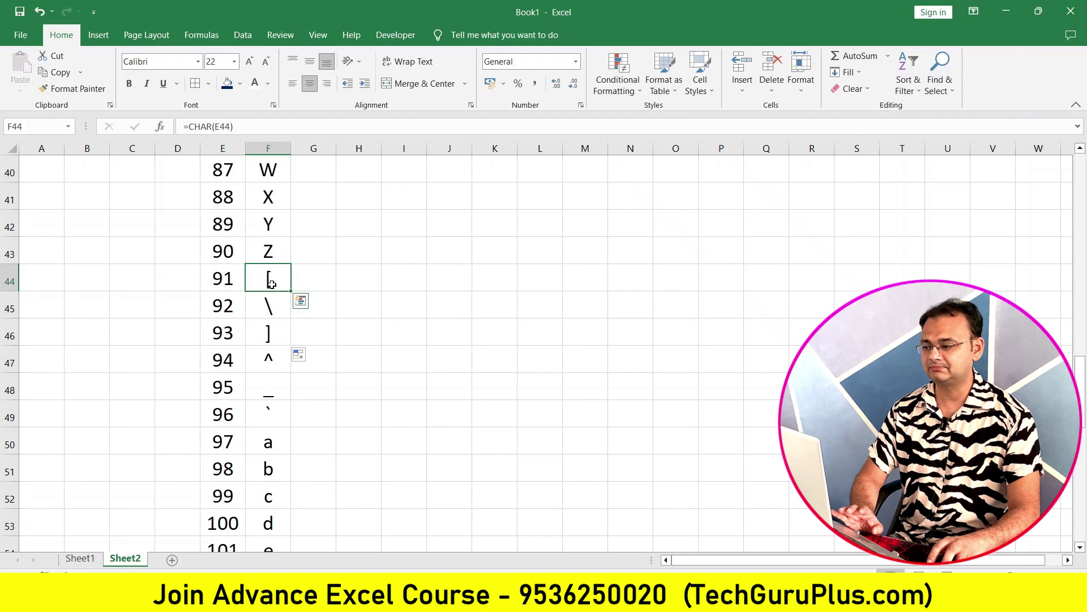
scroll(270, 421, "down", 2)
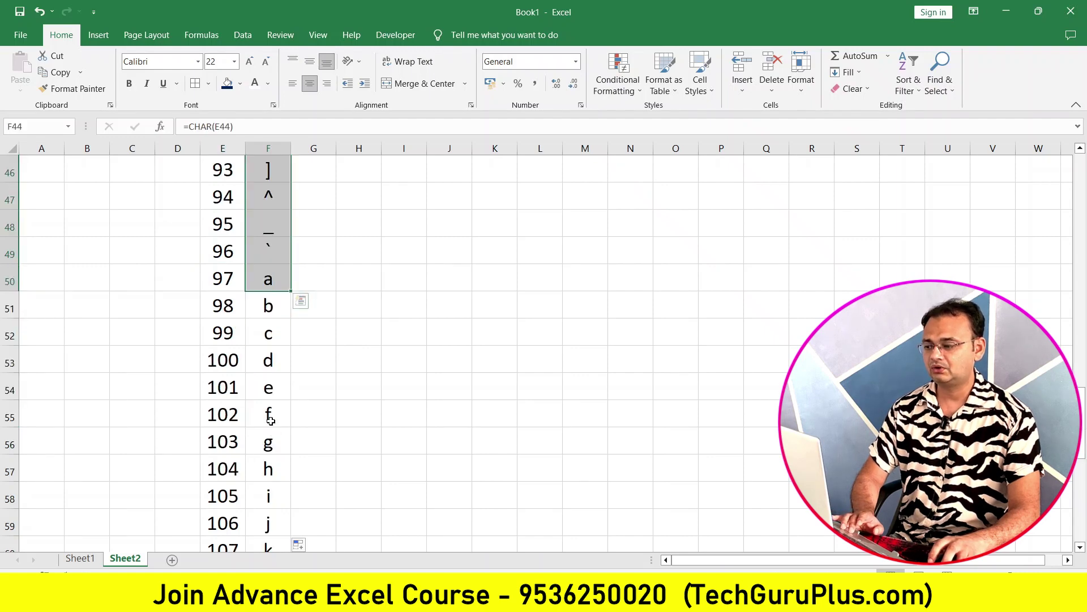
left_click(236, 281)
left_click(269, 281)
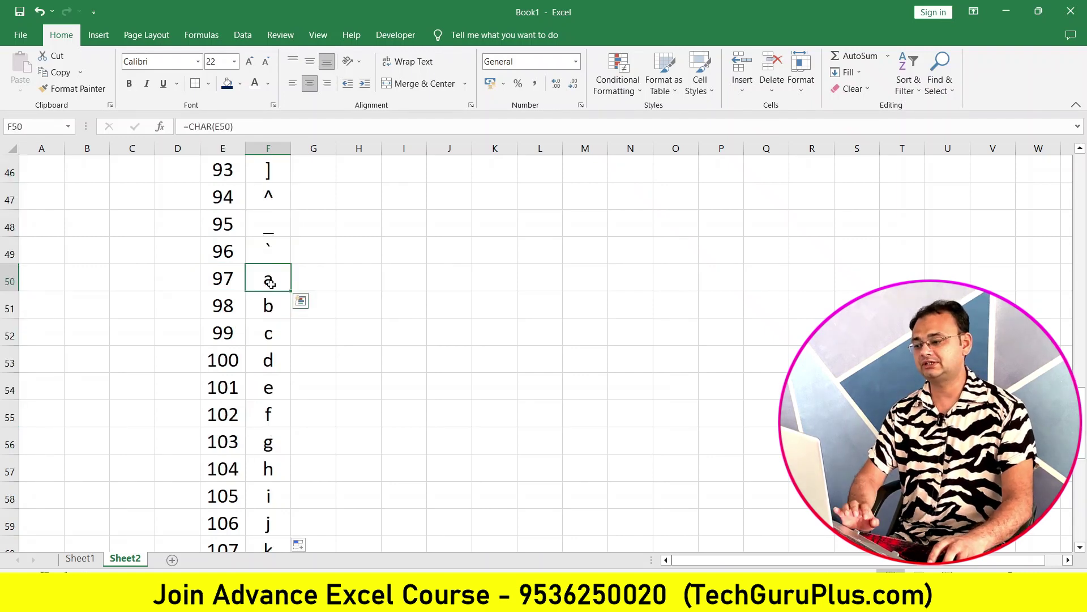
left_click_drag(271, 284, 272, 419)
Step: Check the CHAR results further down, ending at code 122 and its z
scroll(272, 411, "up", 1)
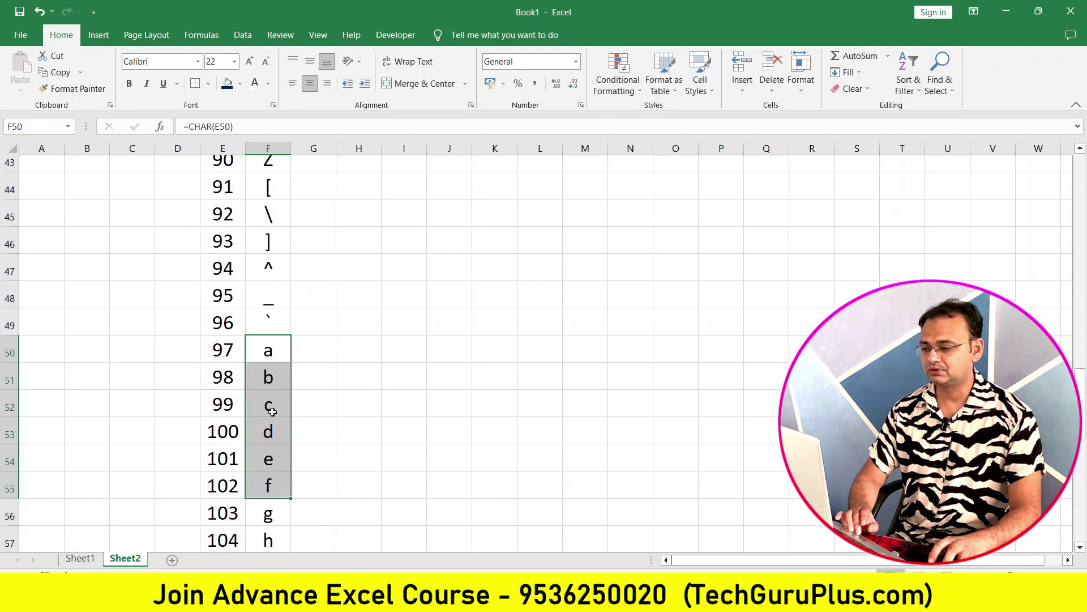
scroll(273, 412, "down", 2)
scroll(272, 412, "down", 1)
scroll(272, 412, "down", 1)
scroll(273, 411, "down", 1)
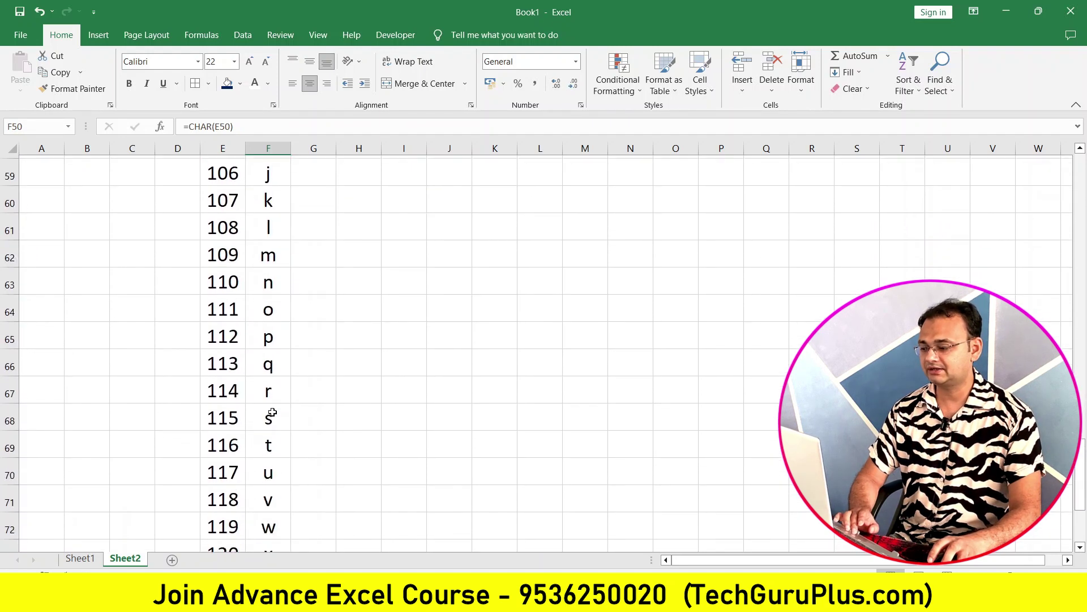
scroll(272, 413, "down", 2)
scroll(271, 408, "up", 1)
scroll(274, 427, "down", 1)
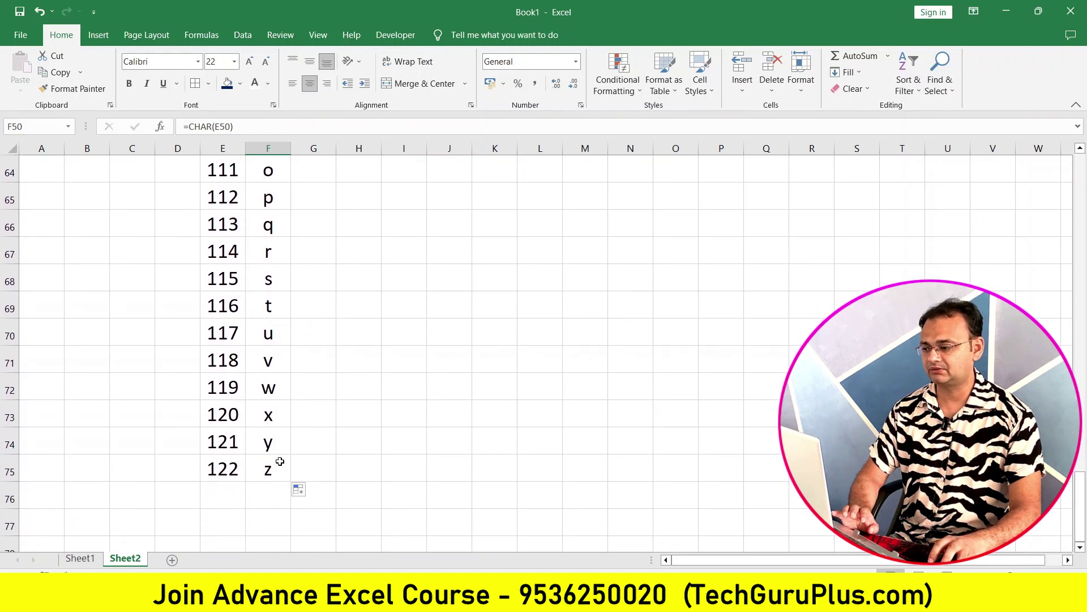
left_click(258, 314)
left_click(262, 385)
left_click(264, 464)
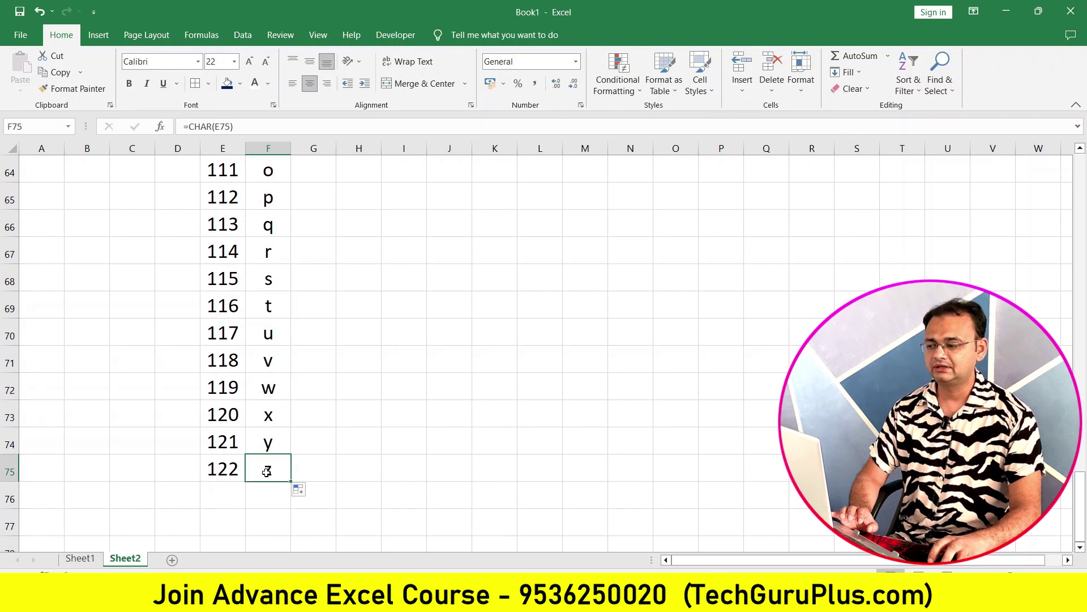
key("Left")
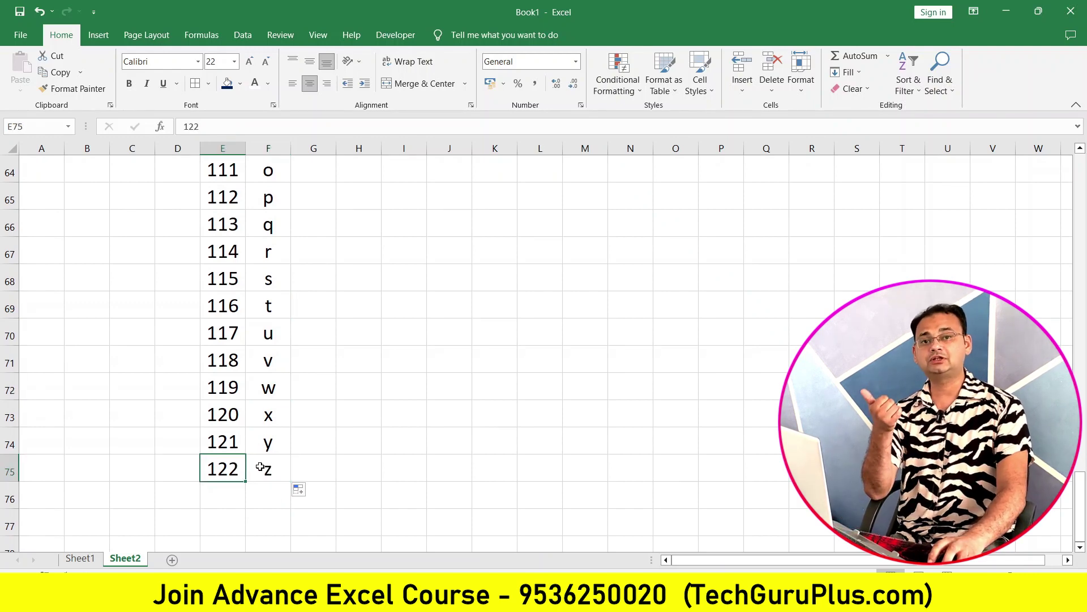
Step: Extend the last two code and character rows down through code 140
scroll(249, 470, "down", 1)
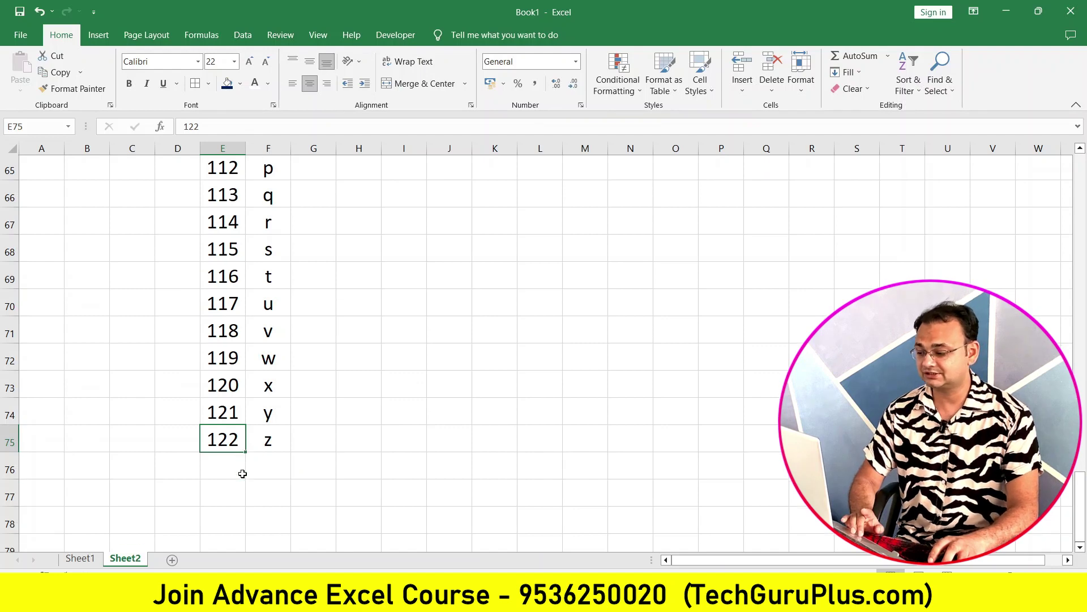
scroll(243, 453, "down", 1)
mouse_move(249, 387)
left_mouse_down()
mouse_move(283, 426)
mouse_move(289, 544)
left_mouse_up()
scroll(287, 504, "down", 1)
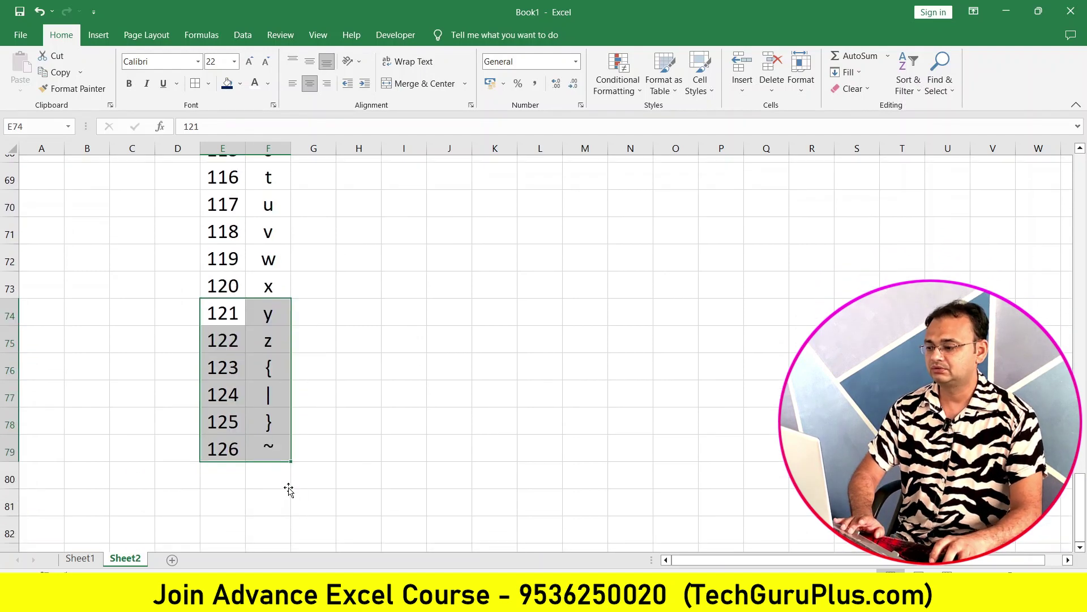
mouse_move(291, 455)
left_mouse_down()
mouse_move(288, 553)
mouse_move(287, 538)
left_mouse_up()
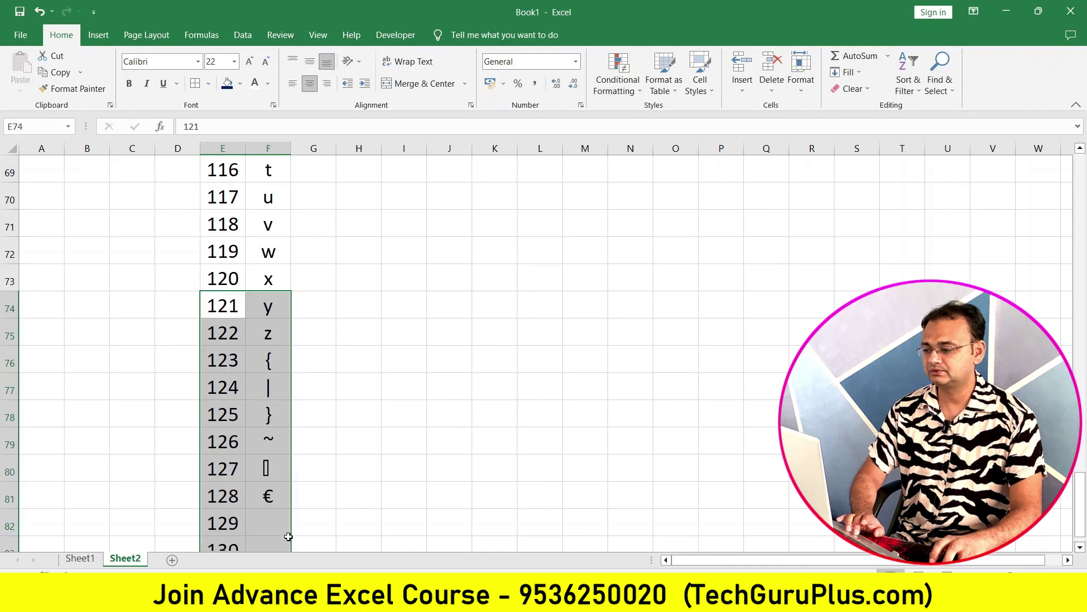
scroll(294, 396, "down", 5)
scroll(296, 248, "up", 3)
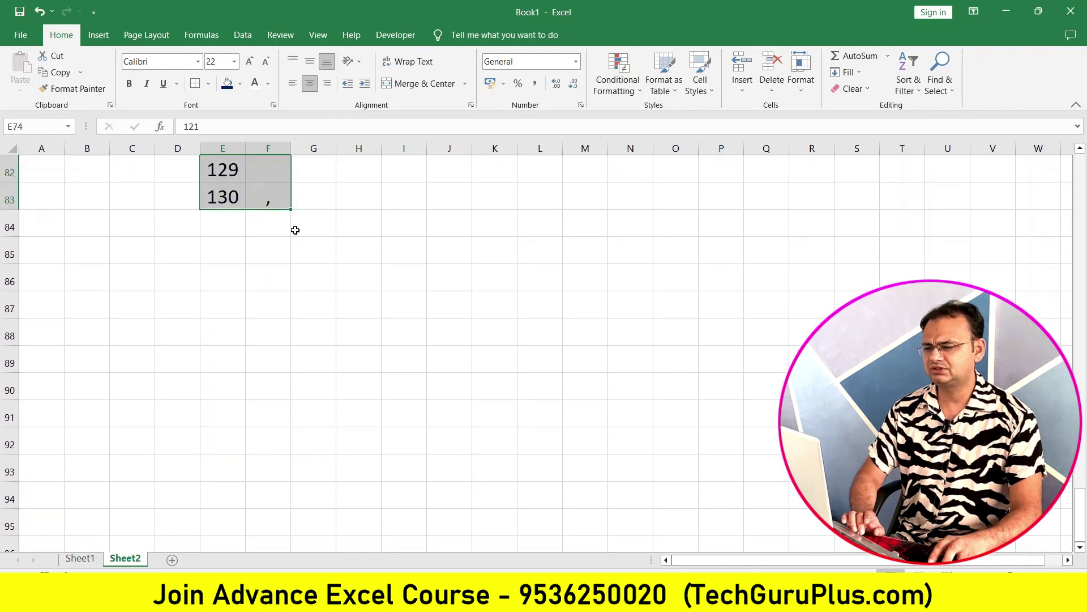
left_click_drag(290, 237, 291, 515)
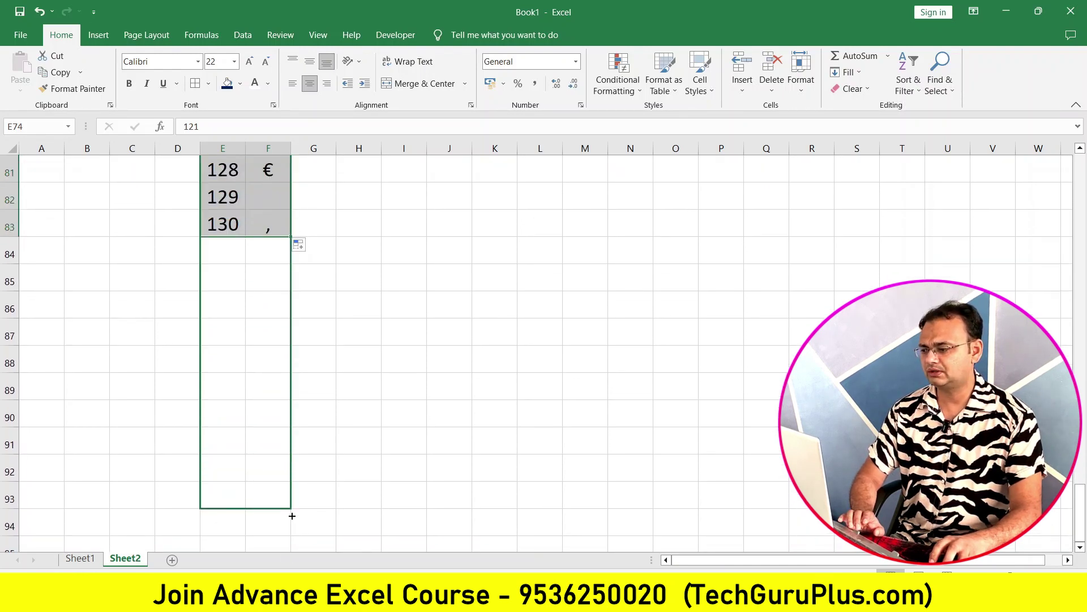
Step: Inspect the extended characters for codes 131 to 138, including code 131's CHAR formula
left_click(286, 448)
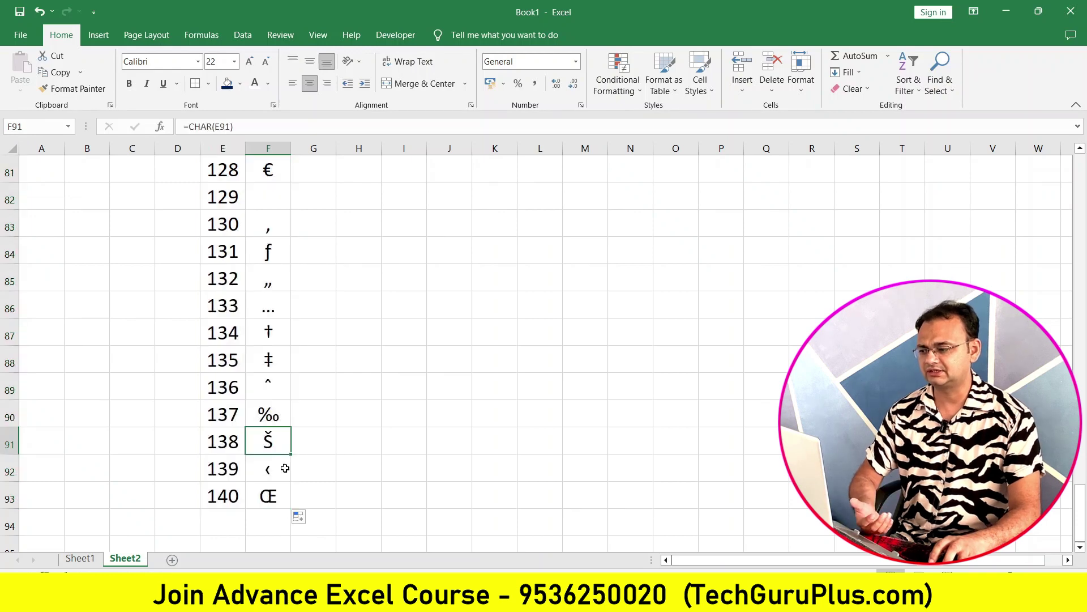
left_click(275, 418)
left_click(262, 363)
left_click(272, 309)
left_click(259, 273)
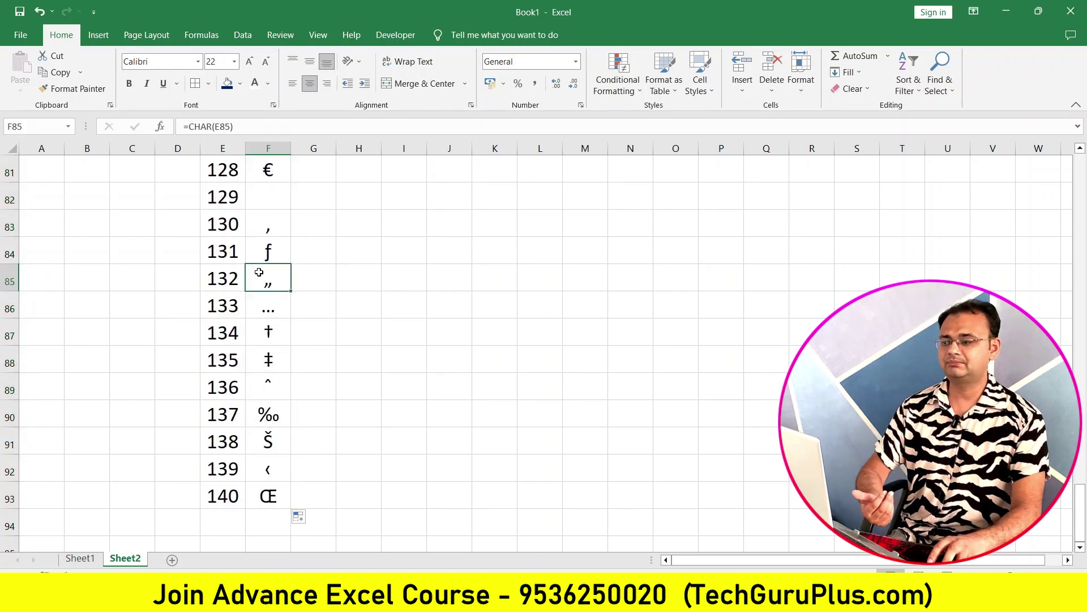
left_click(224, 244)
left_click(261, 250)
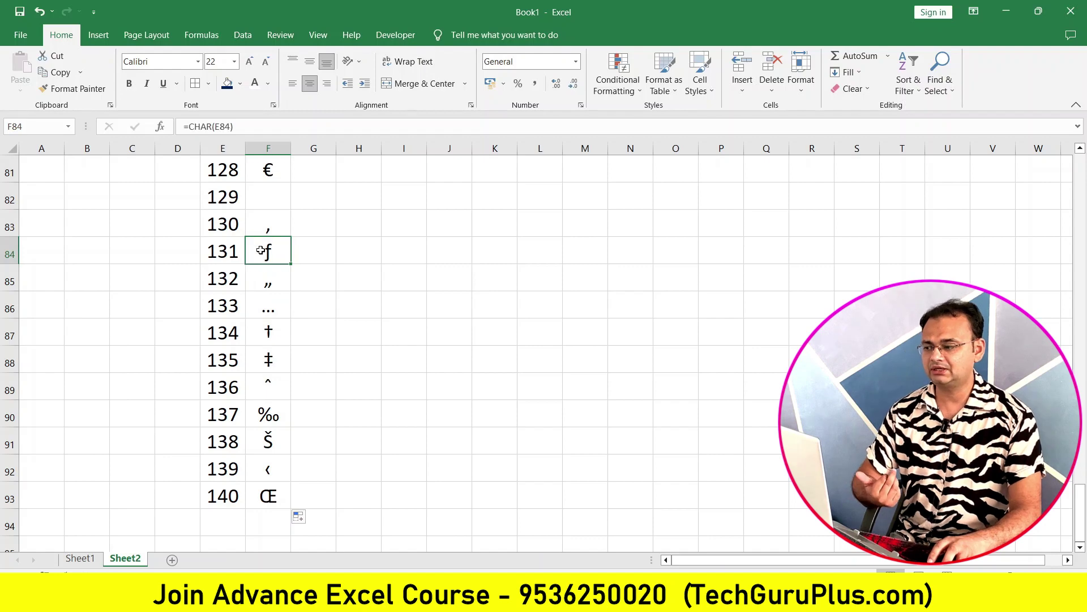
double_click(260, 250)
left_click_drag(216, 252, 258, 249)
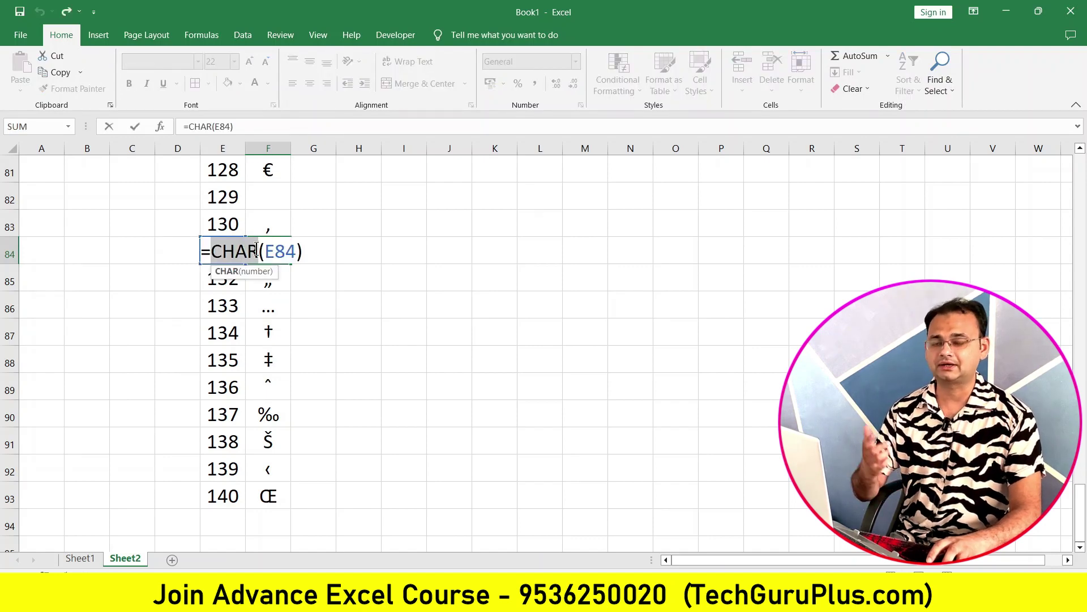
key("Escape")
Step: Go back to the z row at code 122
scroll(292, 392, "up", 2)
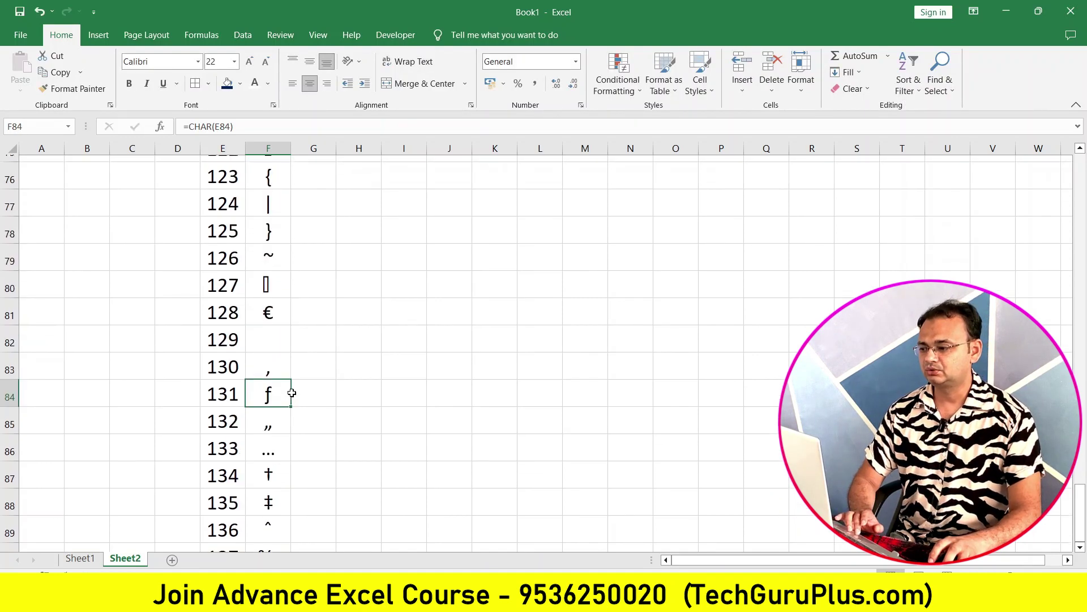
scroll(286, 284, "up", 1)
scroll(289, 425, "down", 1)
scroll(288, 482, "down", 1)
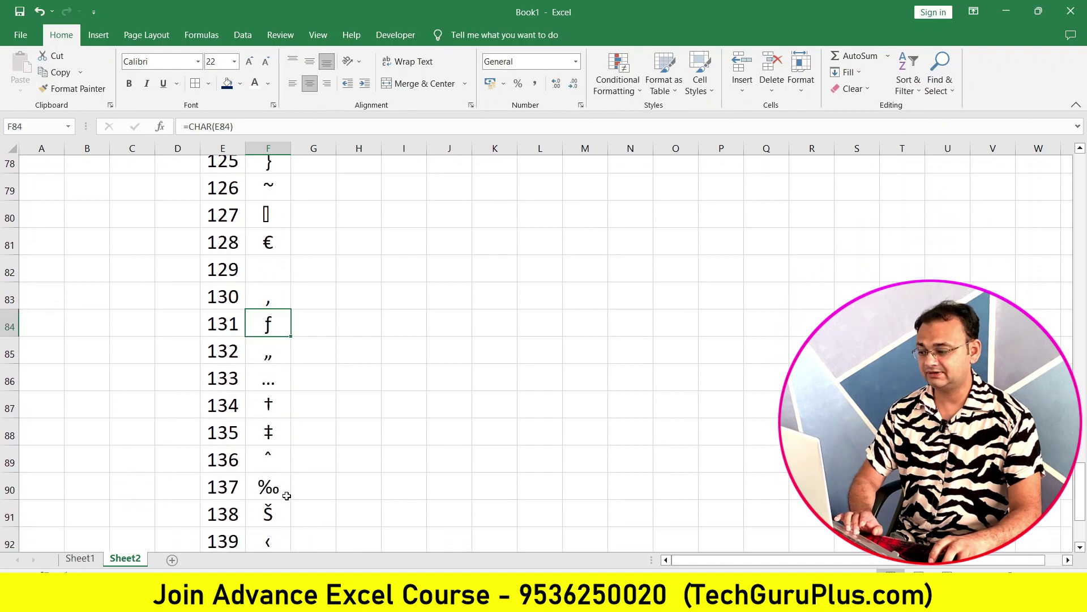
scroll(287, 495, "down", 1)
left_click_drag(269, 414, 272, 478)
scroll(266, 441, "up", 1)
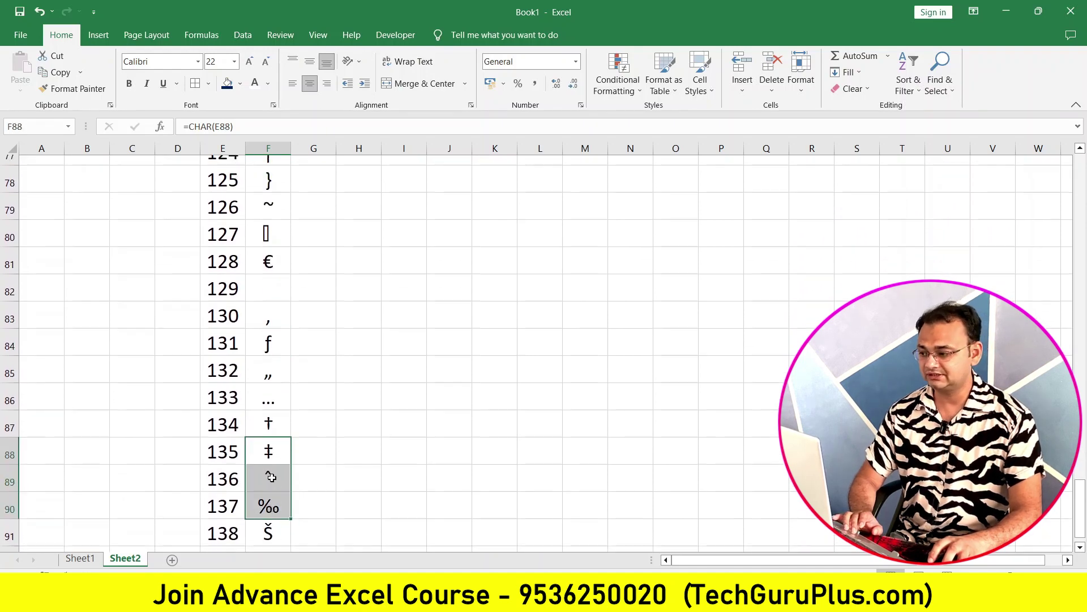
scroll(249, 312, "up", 2)
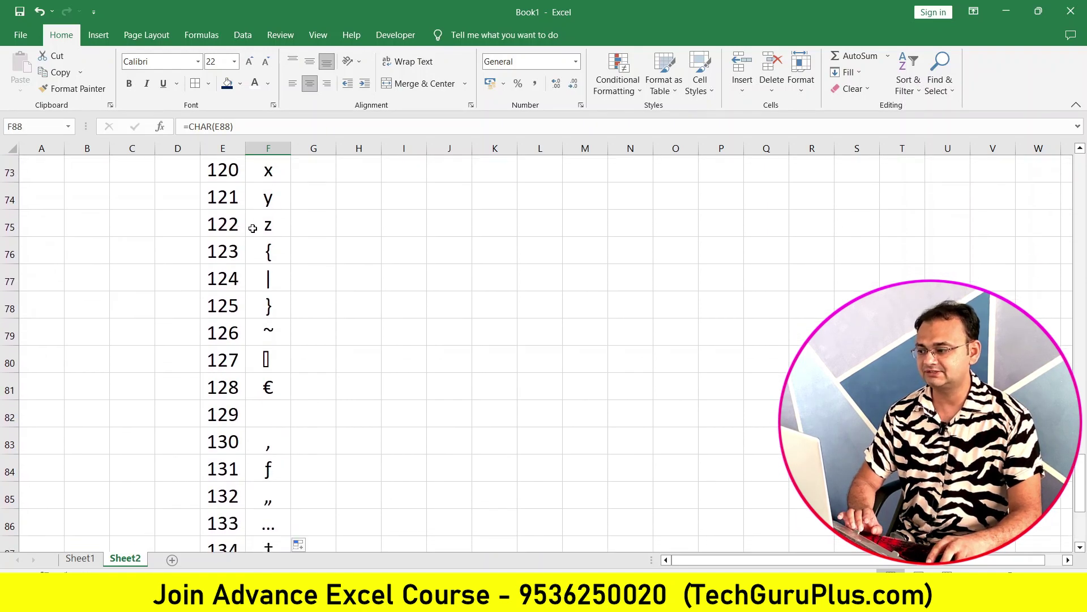
left_click(252, 228)
Step: Delete all codes and characters below 122 and return to the top at code 49
left_click_drag(230, 246, 280, 360)
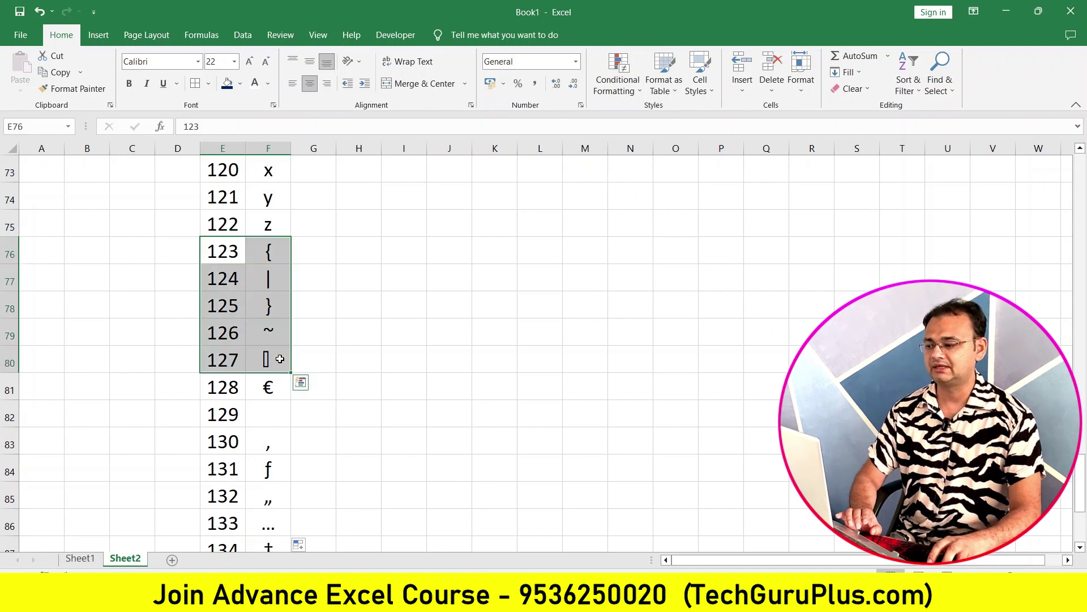
key("ctrl+shift+Down")
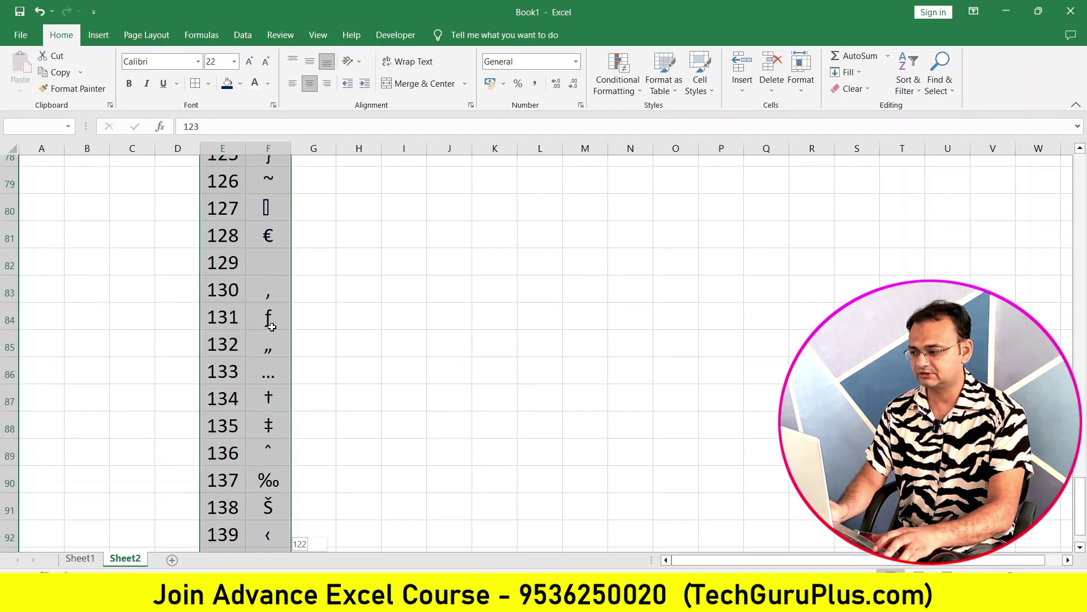
key("Delete")
left_click(326, 312)
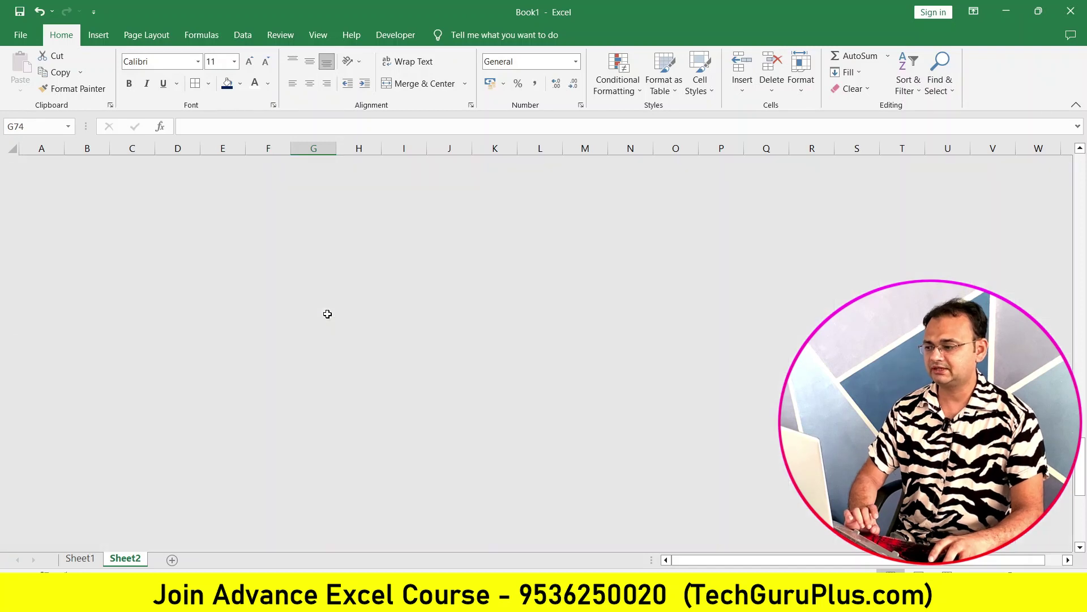
key("ctrl+Up")
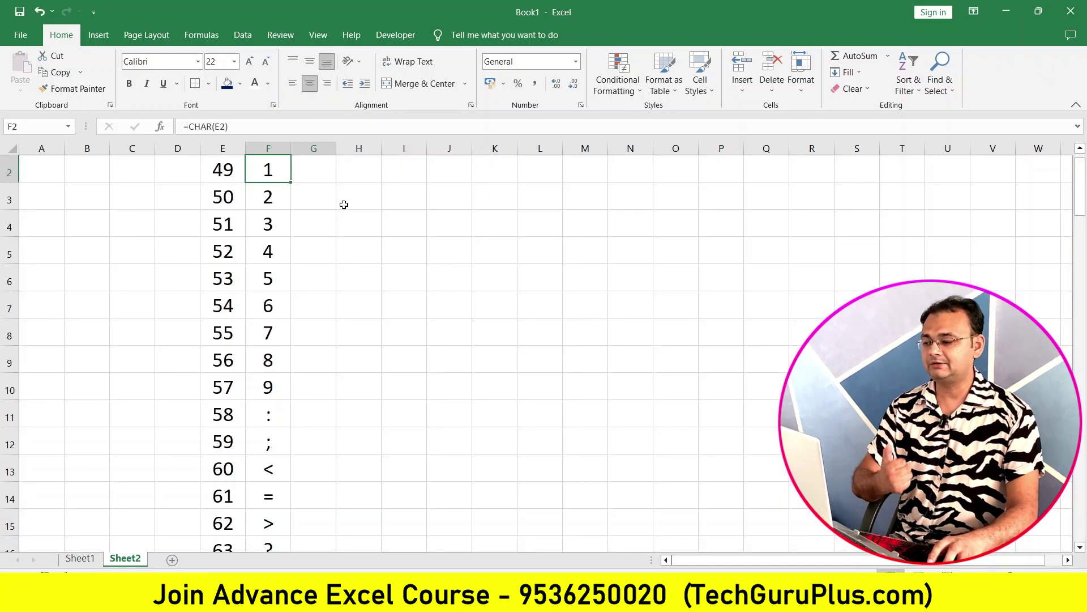
left_click(387, 178)
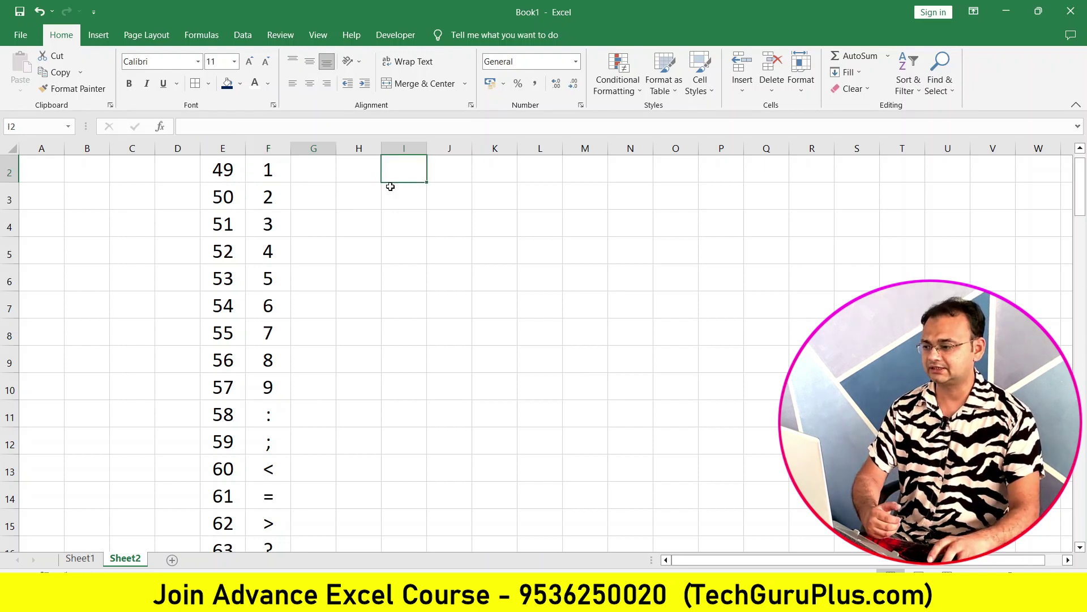
left_click(215, 170)
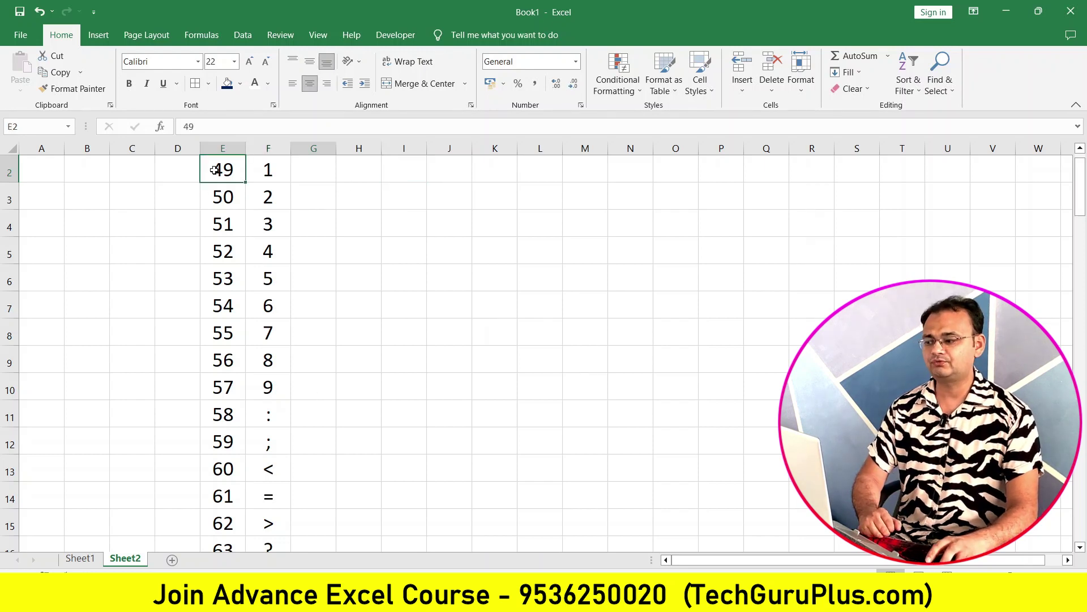
Step: Enter =RANDBETWEEN(49,122) in I3, then try wrapping it in CHAR and cancel
left_click(412, 201)
type("=rand")
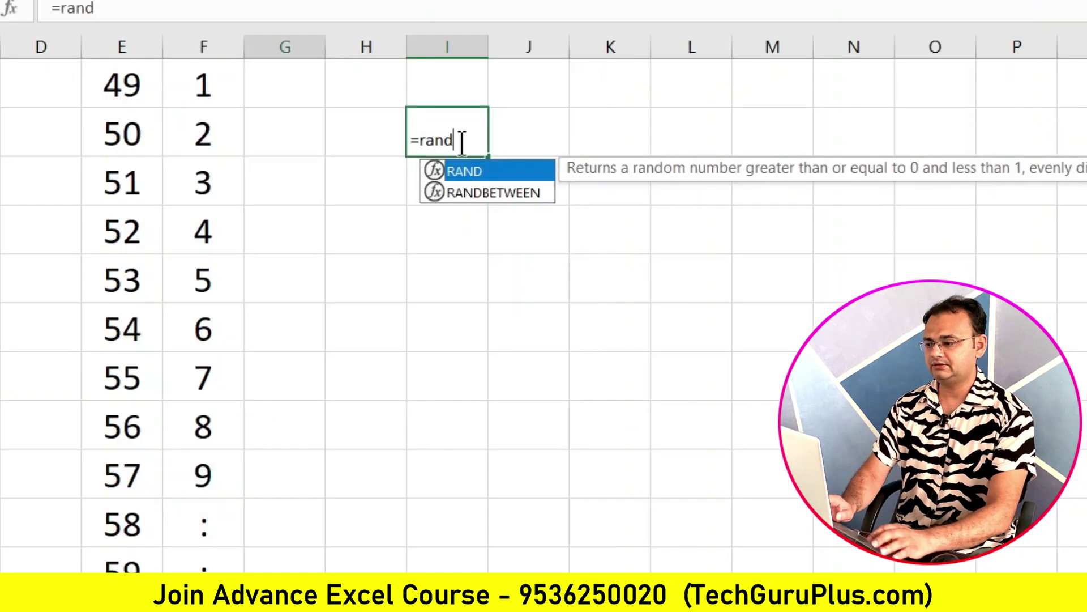
key("Down")
key("Tab")
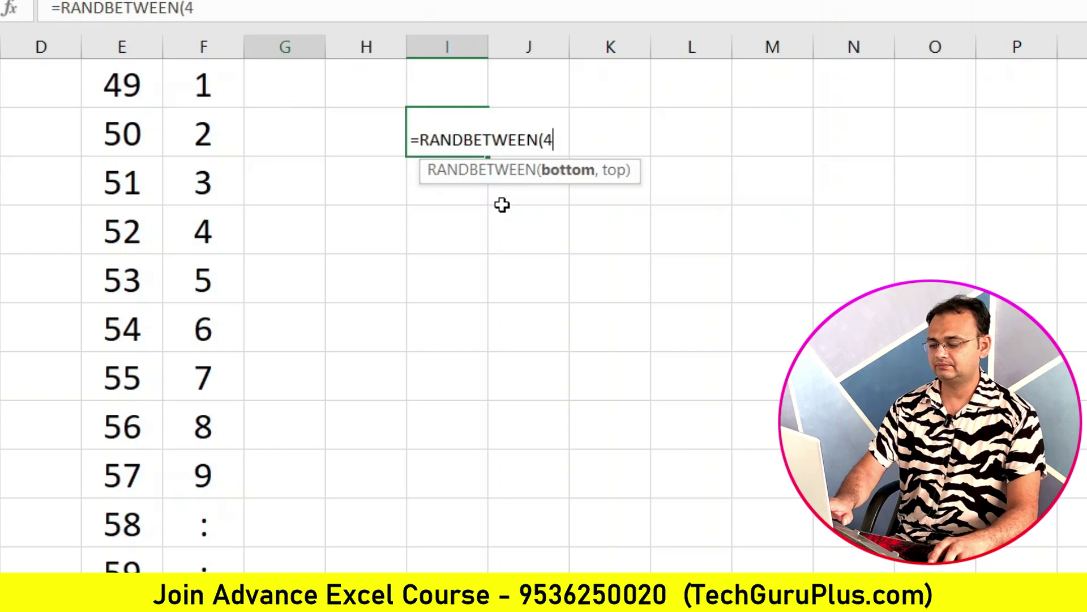
type("9,122")
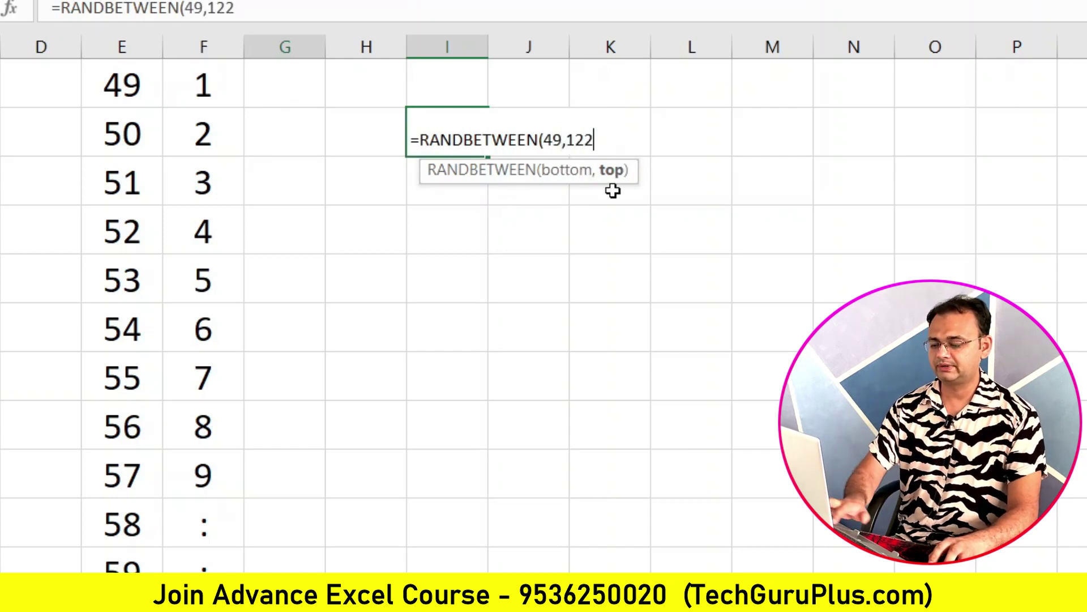
key("Return")
key("Up")
key("F2")
key("Home")
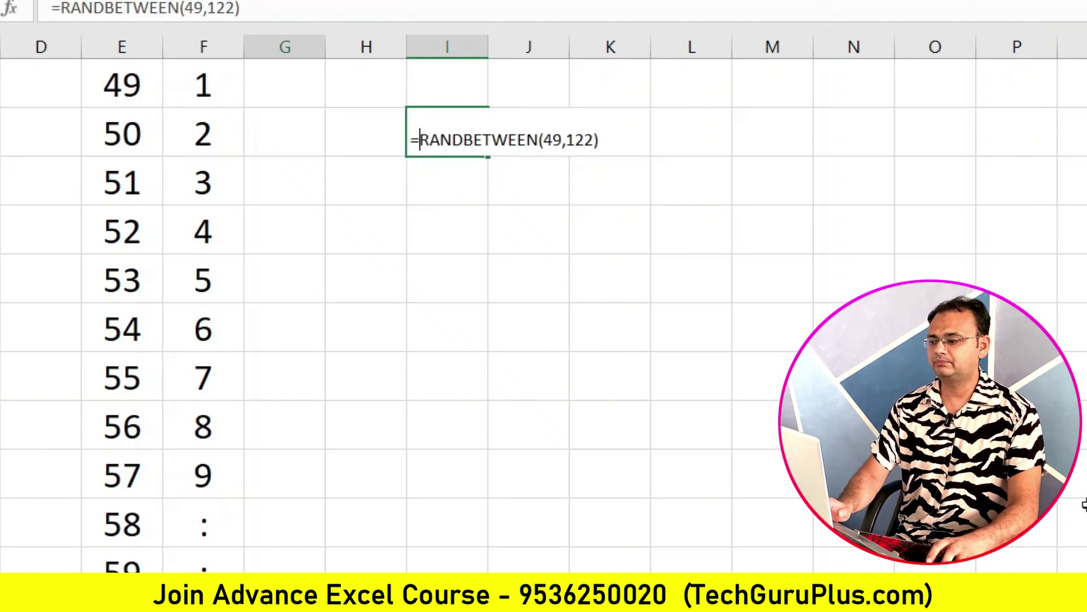
type("char")
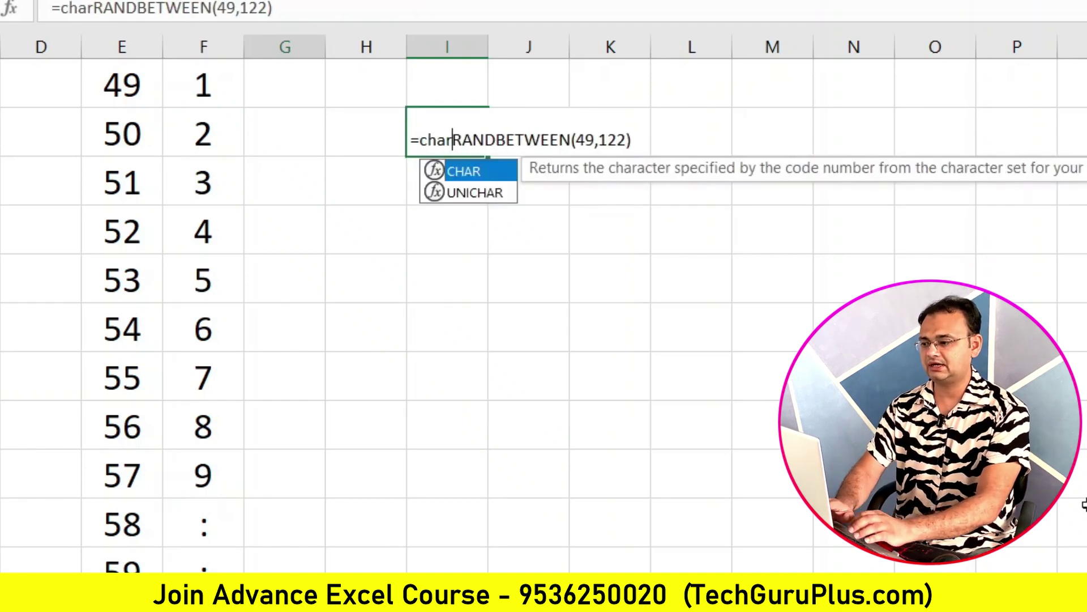
type("(")
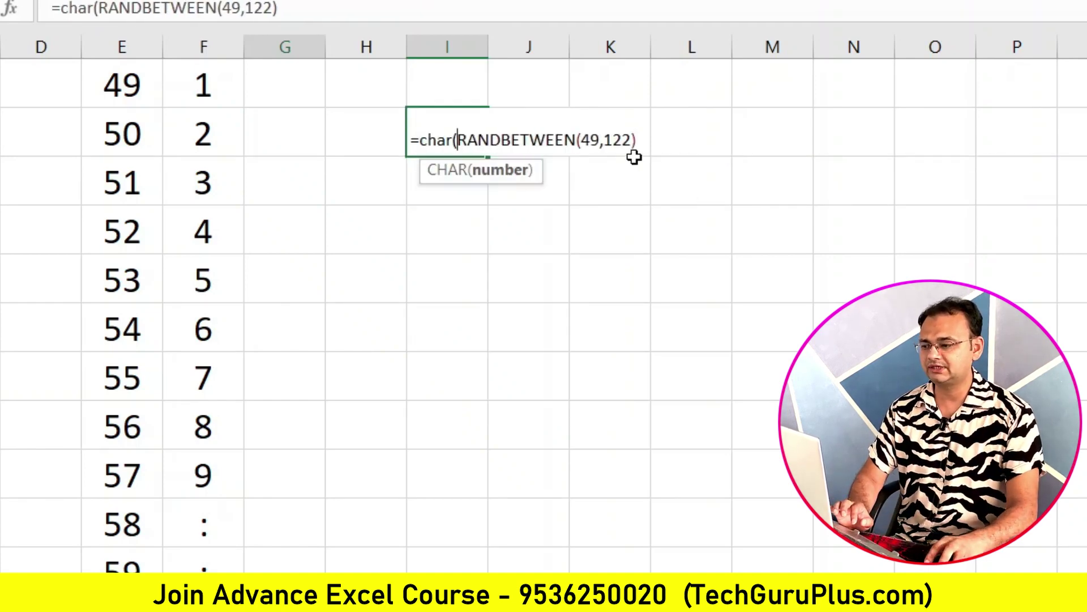
type(")")
key("Escape")
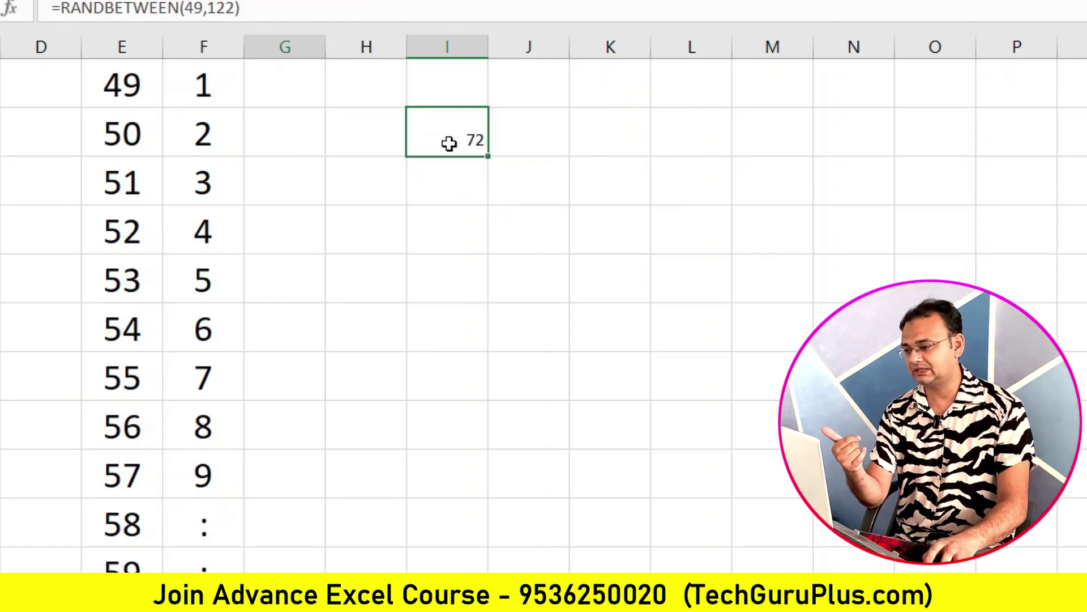
Step: Enter =CHAR(I3) in H3 and widen column H
left_click(379, 141)
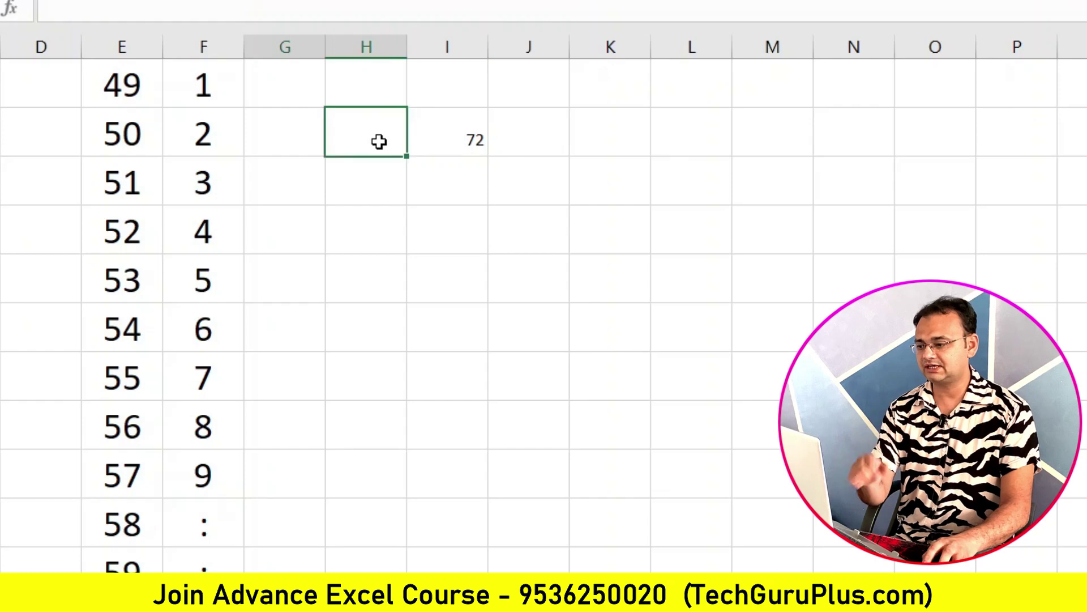
type("=cha")
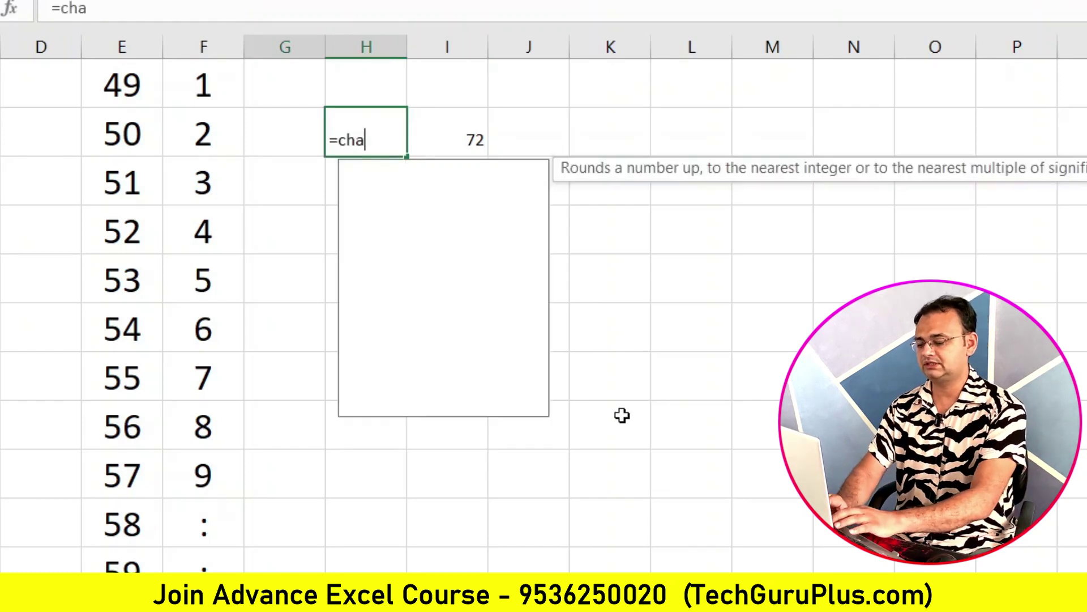
key("Tab")
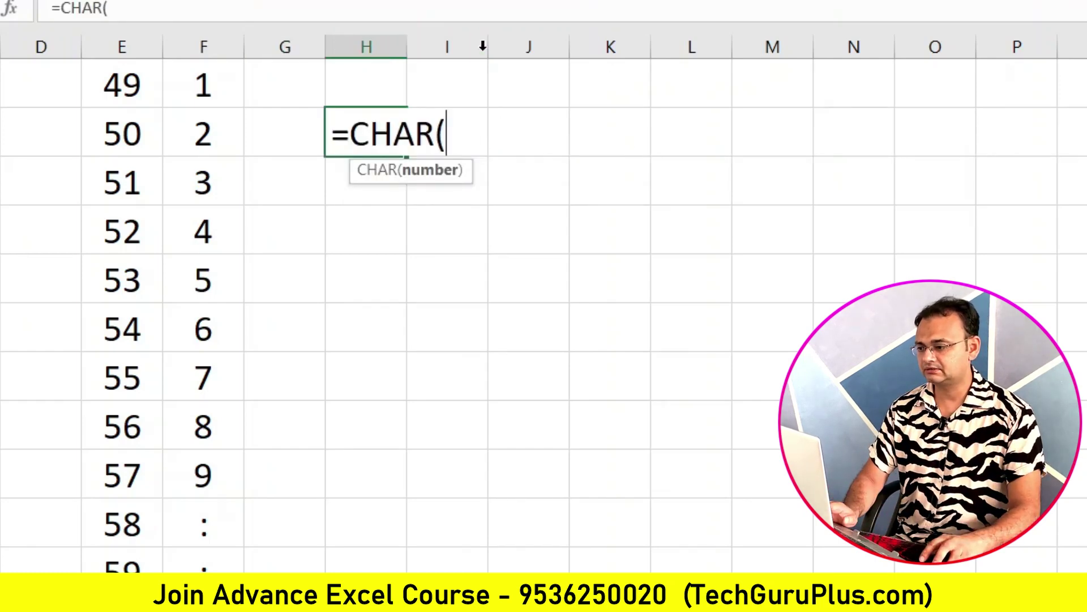
left_click(517, 129)
key("Left")
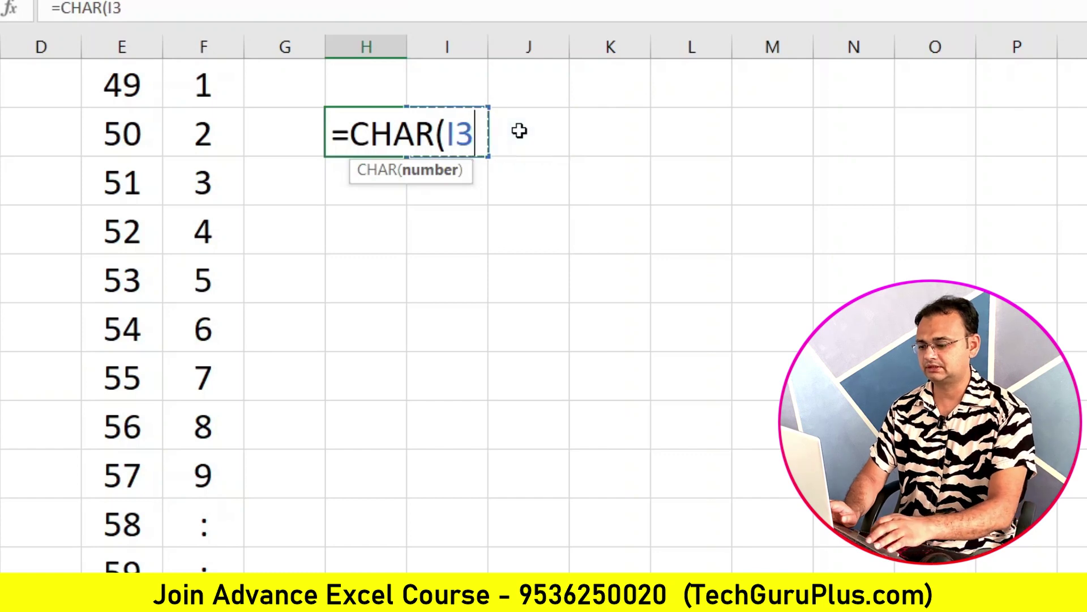
type(")")
key("Return")
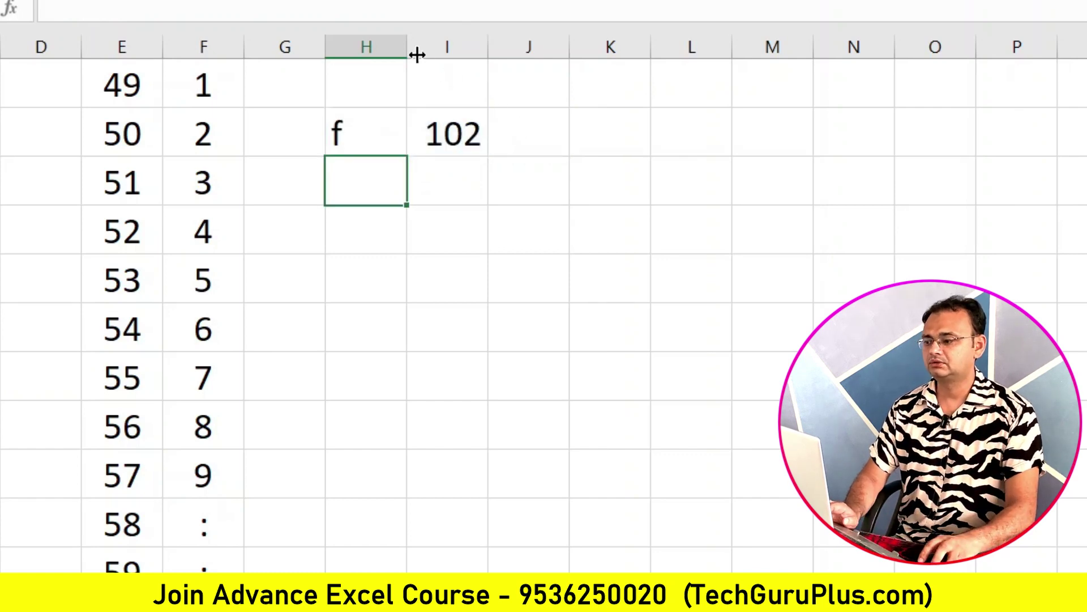
left_click_drag(417, 55, 457, 55)
Step: Fill H3:I3 down the list and inspect the random codes and their characters
left_click(540, 134)
left_click(420, 138)
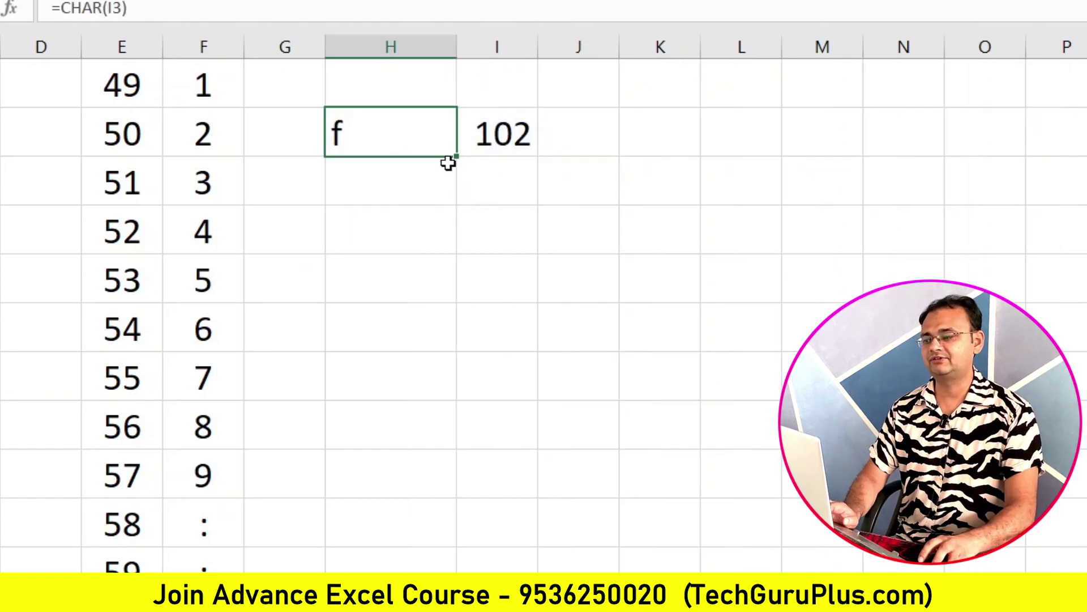
left_click_drag(448, 163, 555, 158)
double_click(538, 156)
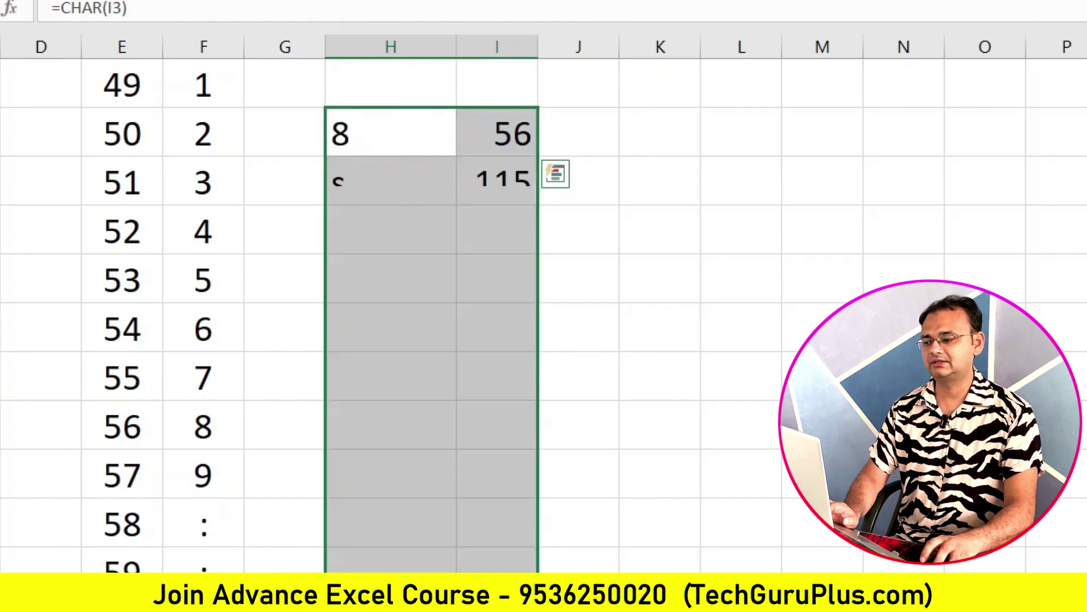
left_click(494, 279)
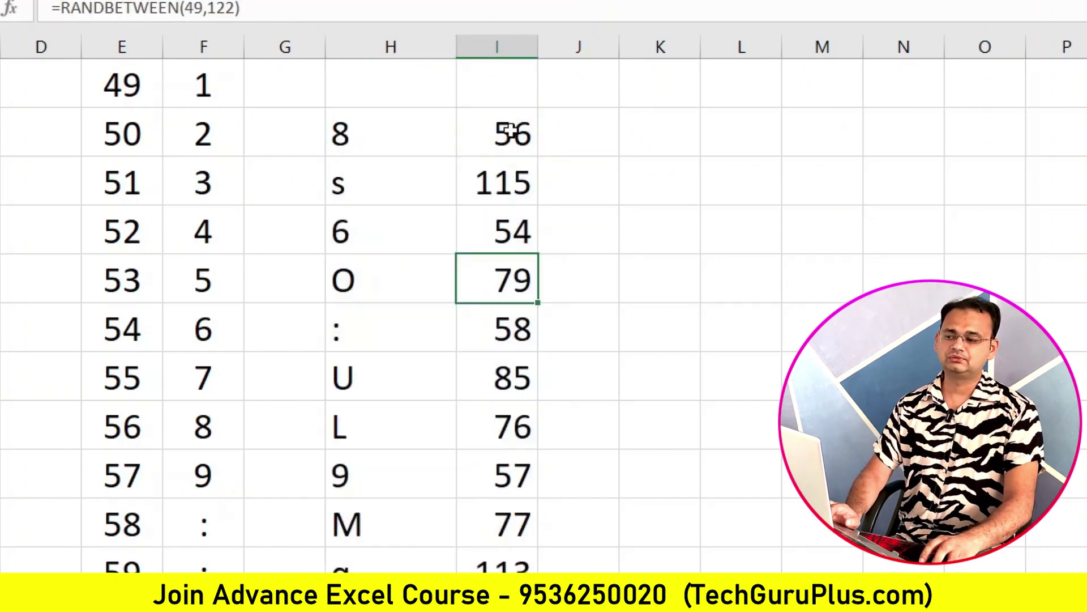
left_click(506, 81)
left_click_drag(502, 128, 507, 376)
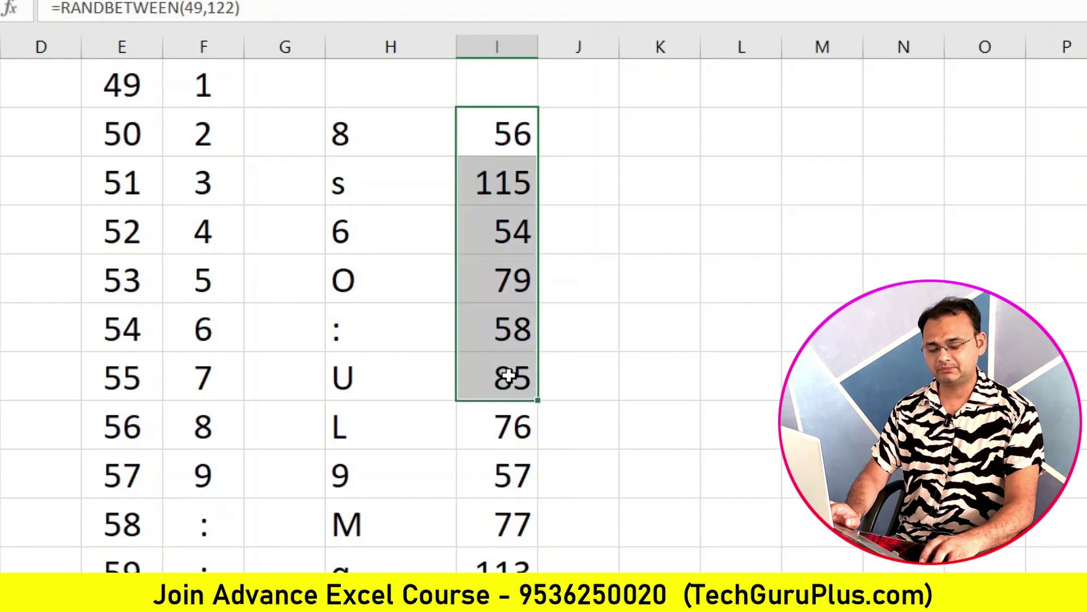
left_click(425, 133)
left_click(485, 140)
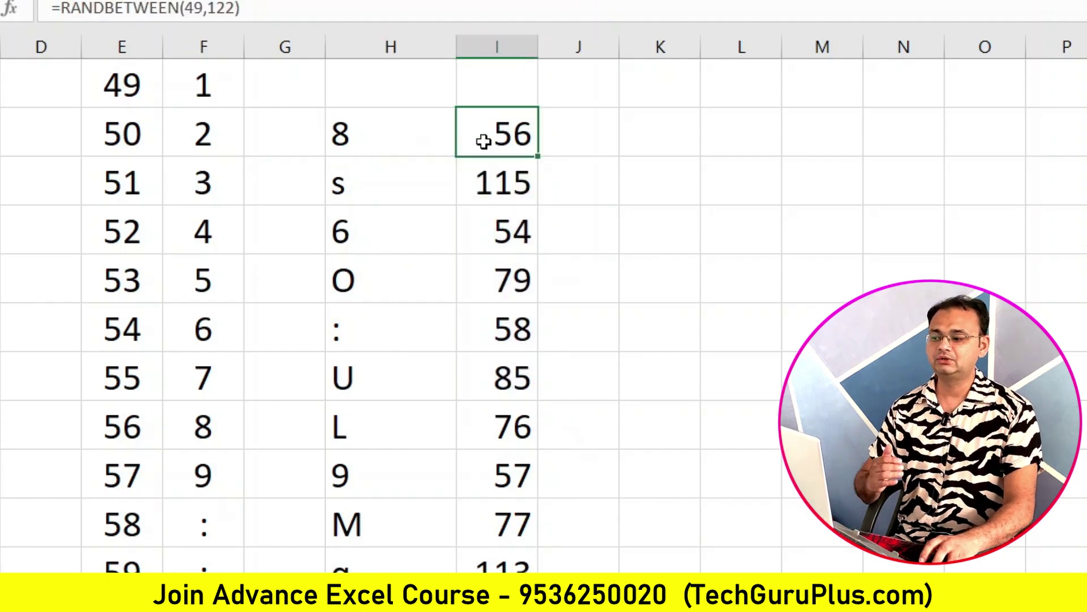
left_click_drag(406, 141, 397, 583)
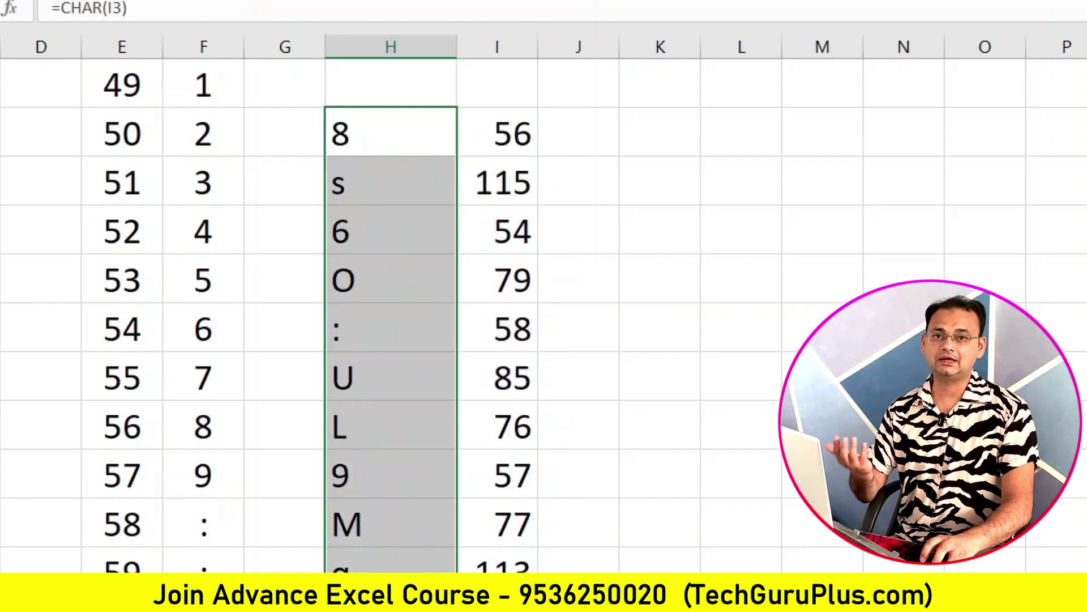
left_click(426, 414)
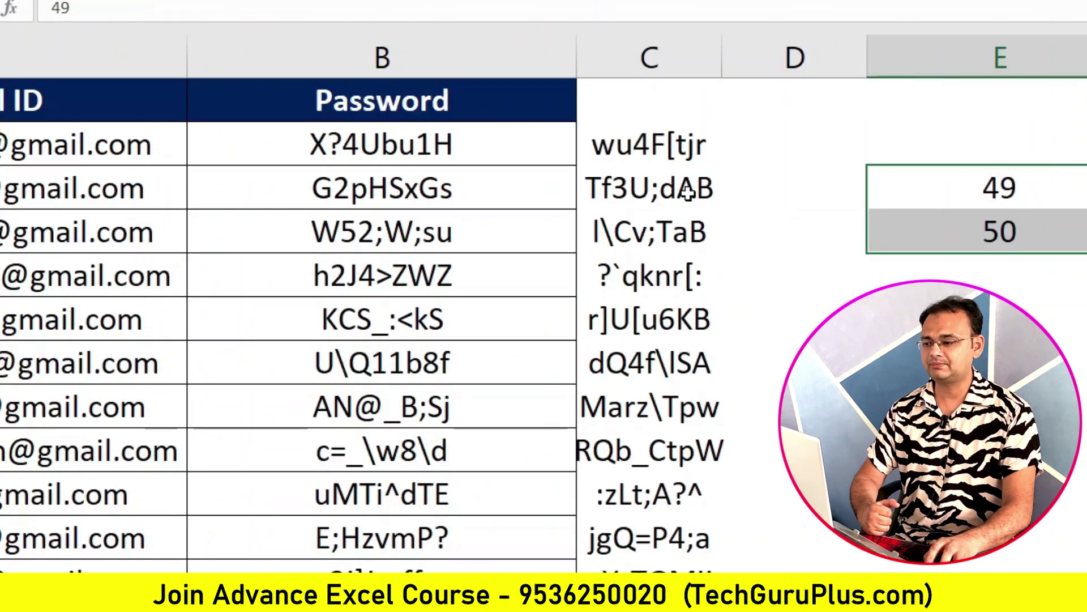
Step: Highlight B5's password formula text, then mark its first CHAR(RANDBETWEEN(49,122)) term
left_click(602, 149)
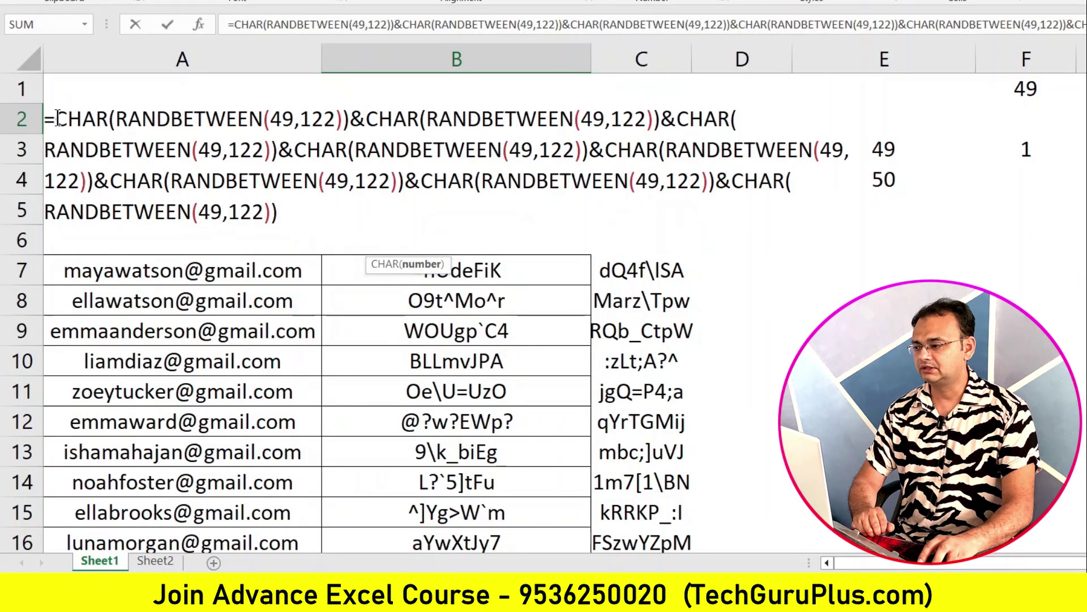
left_click_drag(55, 119, 345, 108)
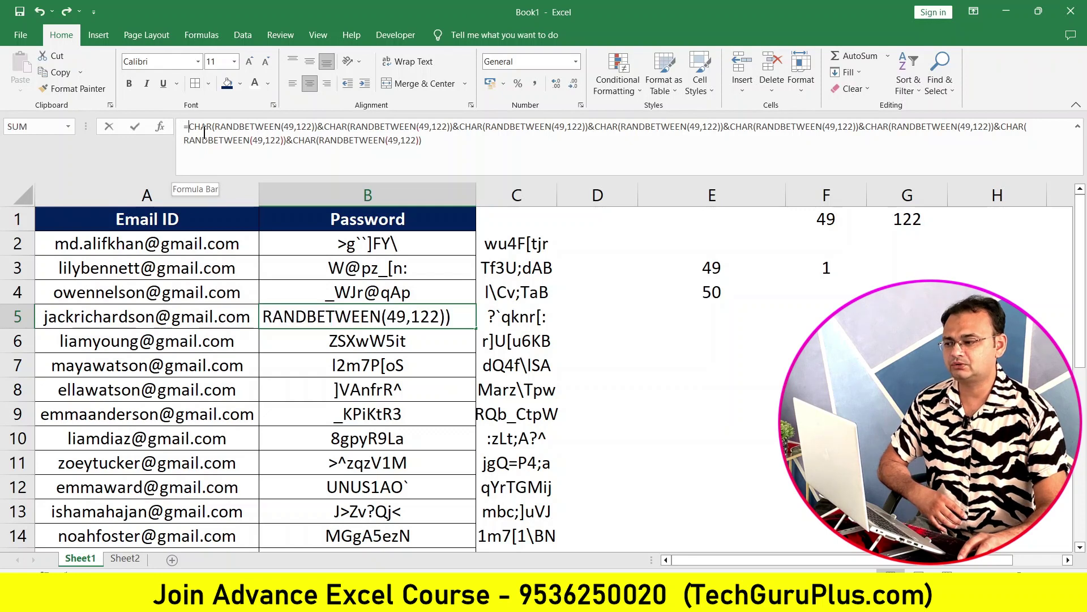
left_click_drag(186, 127, 449, 164)
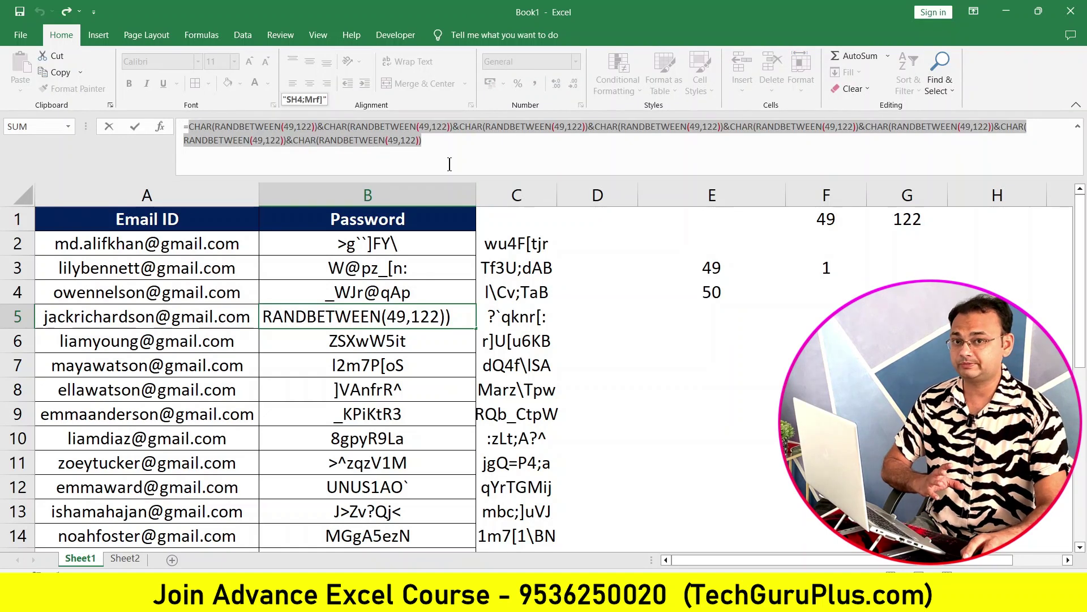
left_click(397, 132)
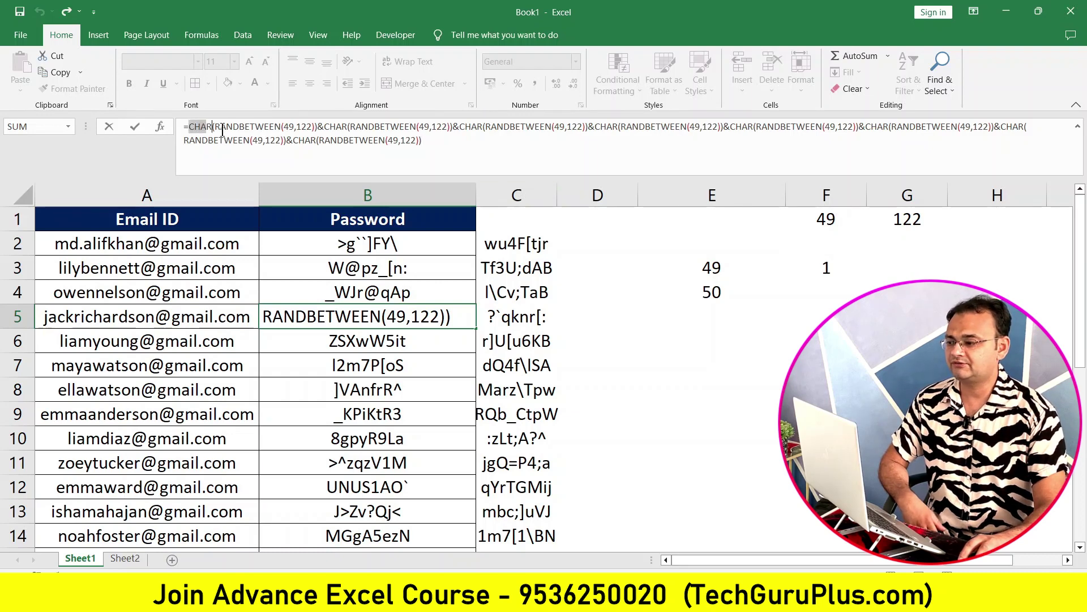
left_click_drag(223, 130, 323, 129)
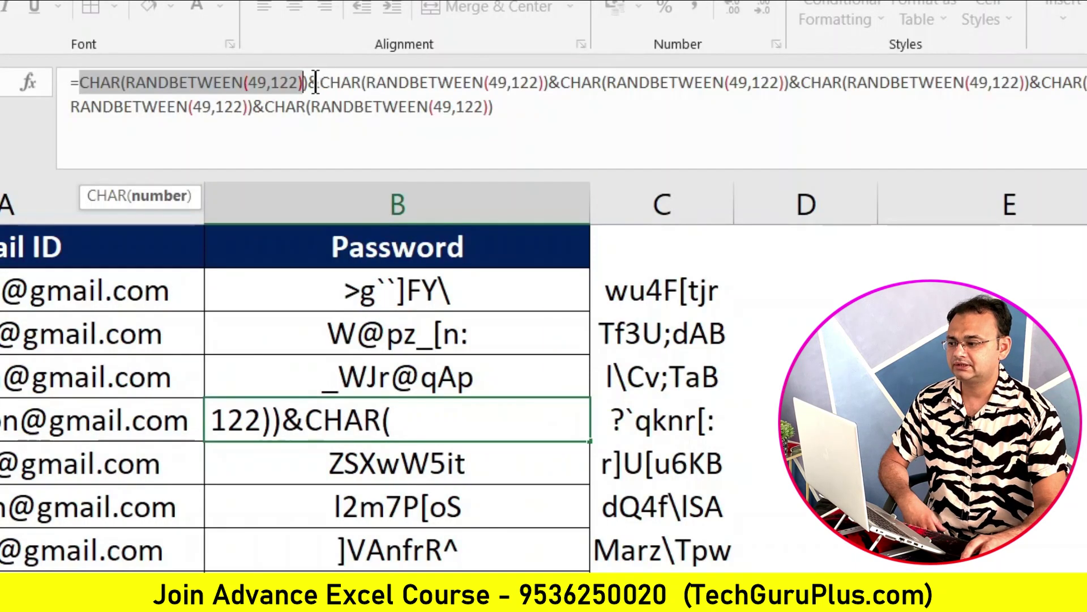
Step: Replace the third CHAR(RANDBETWEEN(49,122)) term in the password formula with "@"
left_click_drag(320, 83, 790, 85)
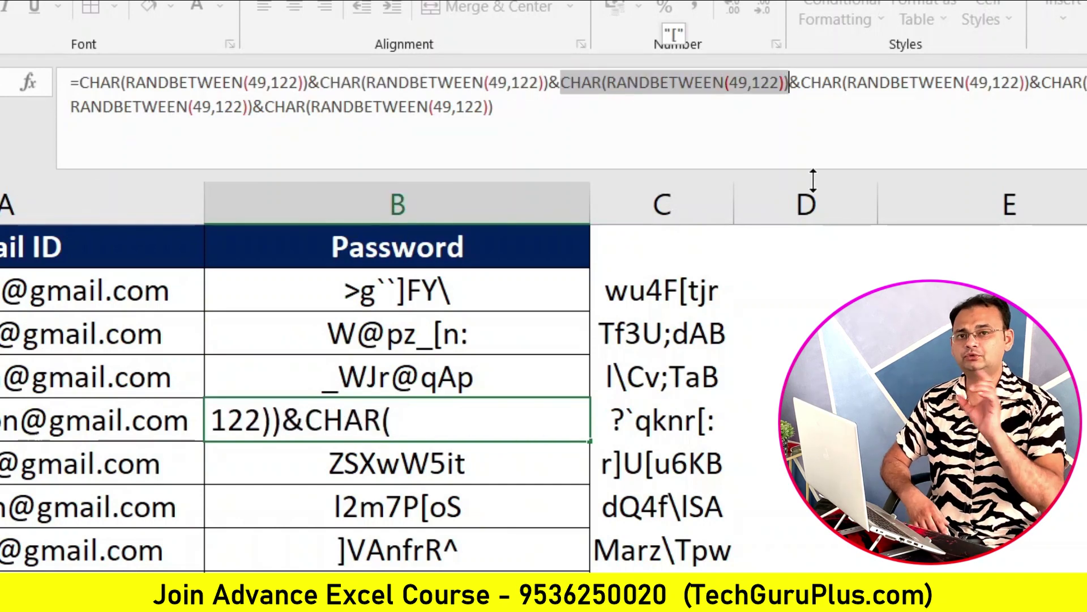
key("Delete")
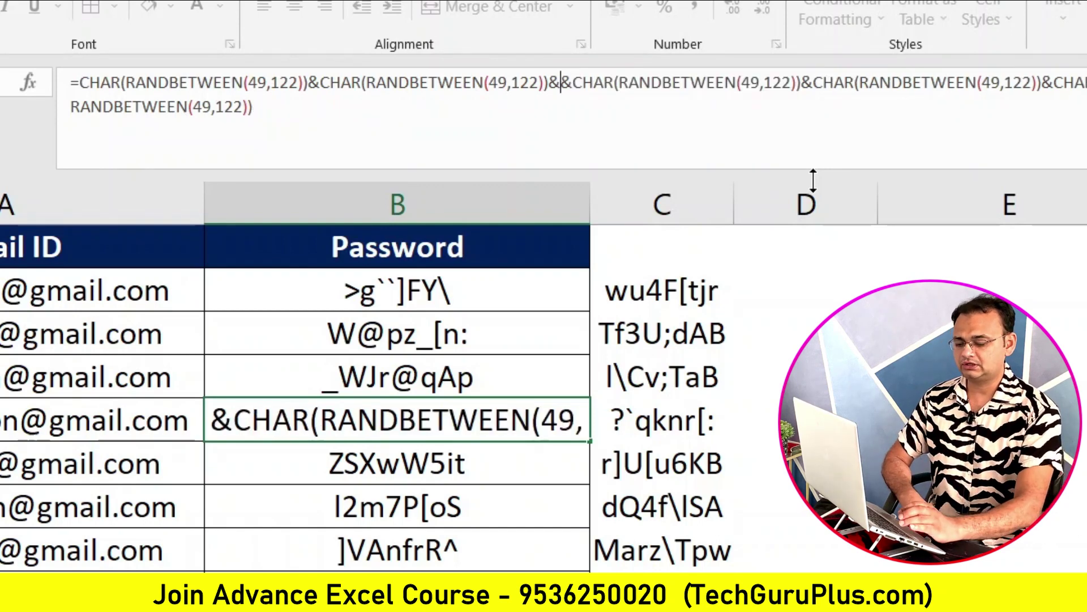
type("\"")
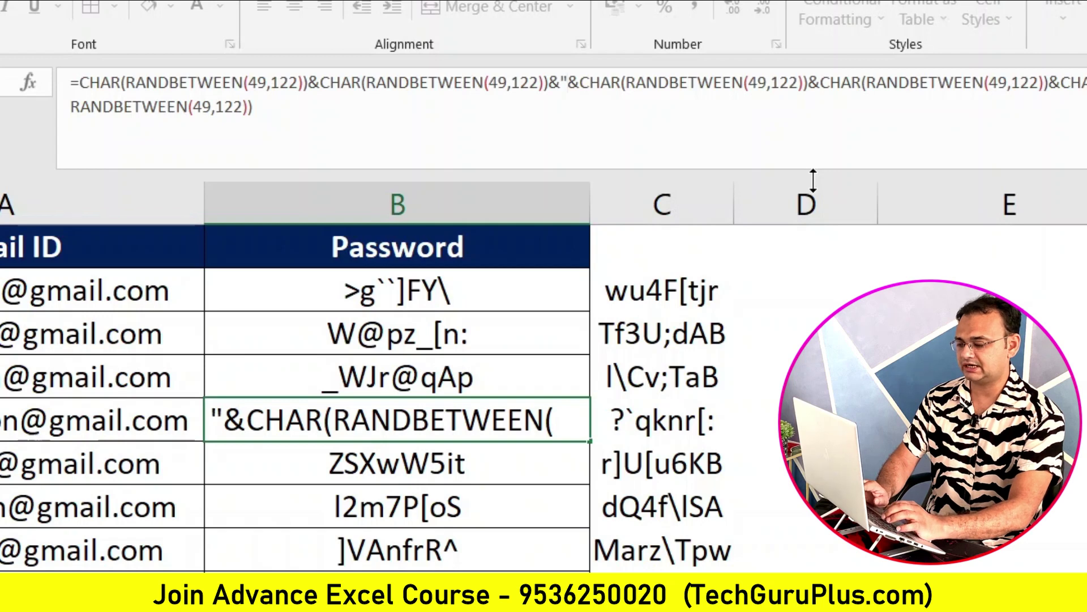
type("@\"")
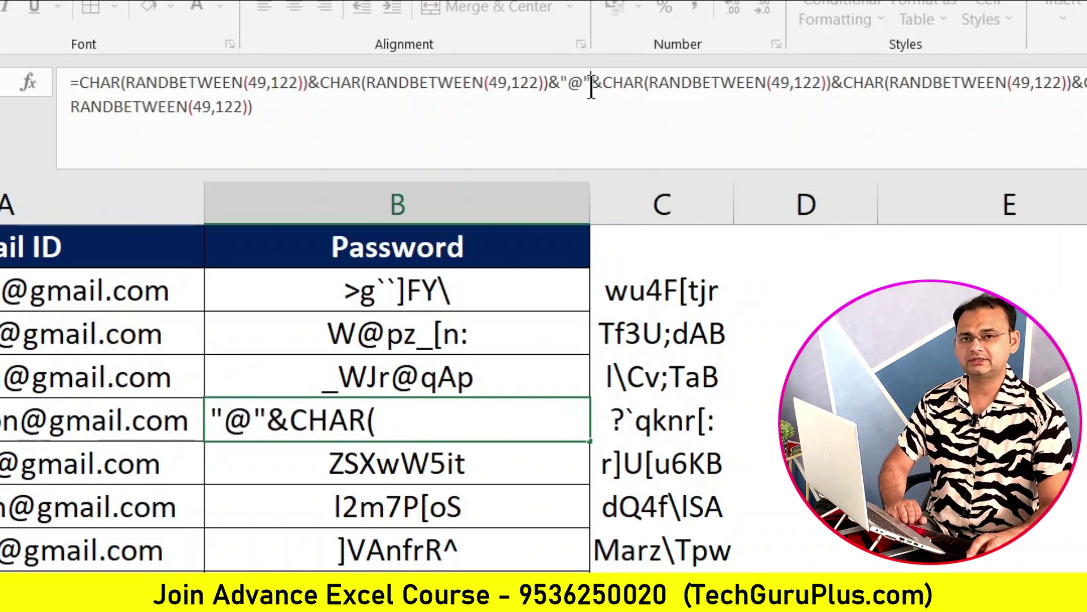
key("Return")
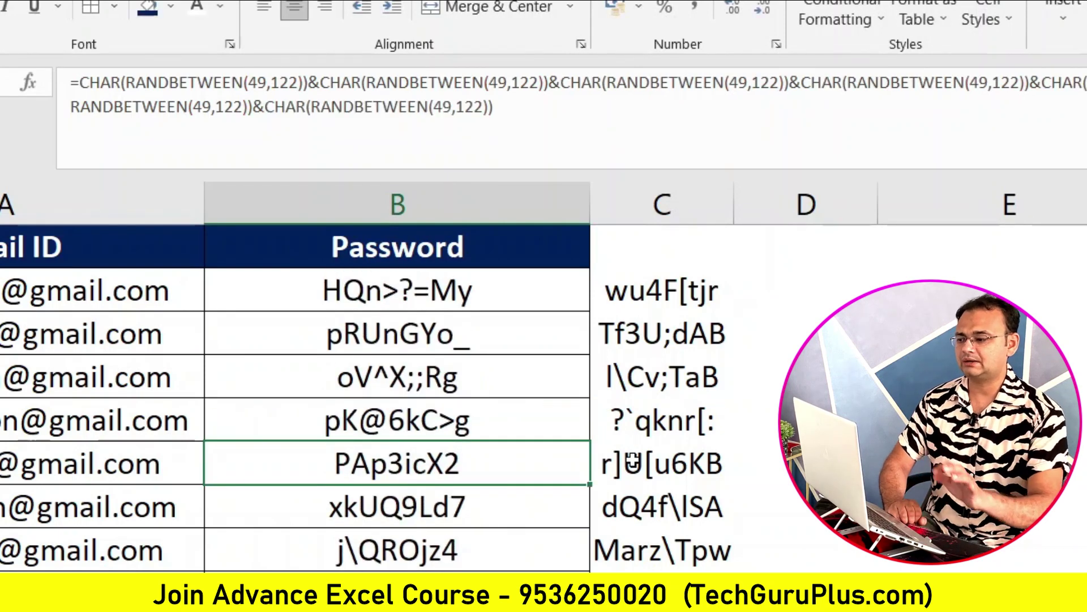
Step: Fill the @ password formula from B5 up to the first password and down column B
left_click(401, 419)
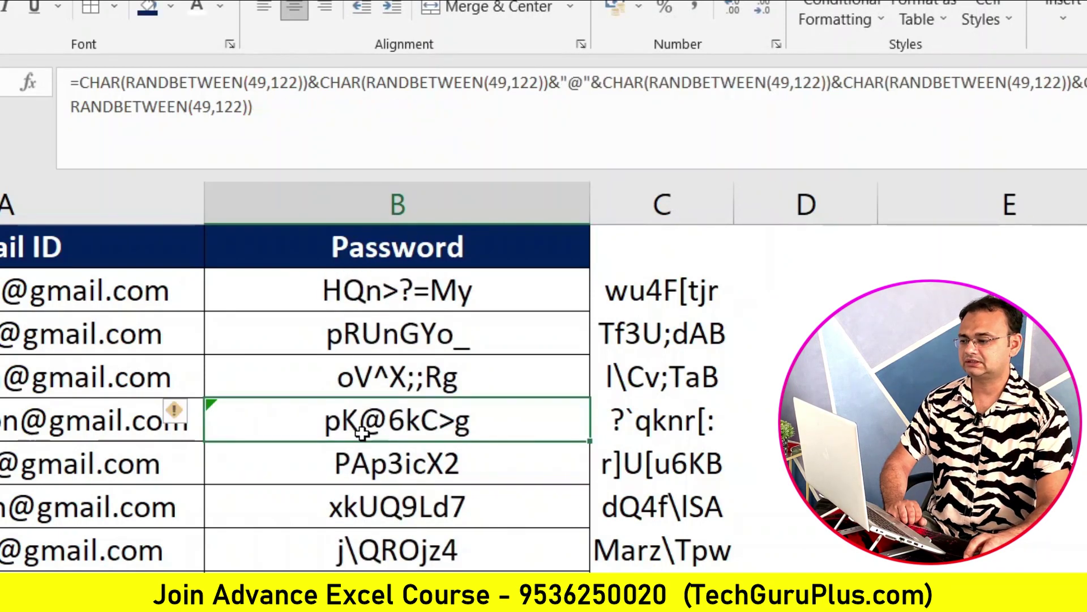
left_click_drag(587, 441, 557, 276)
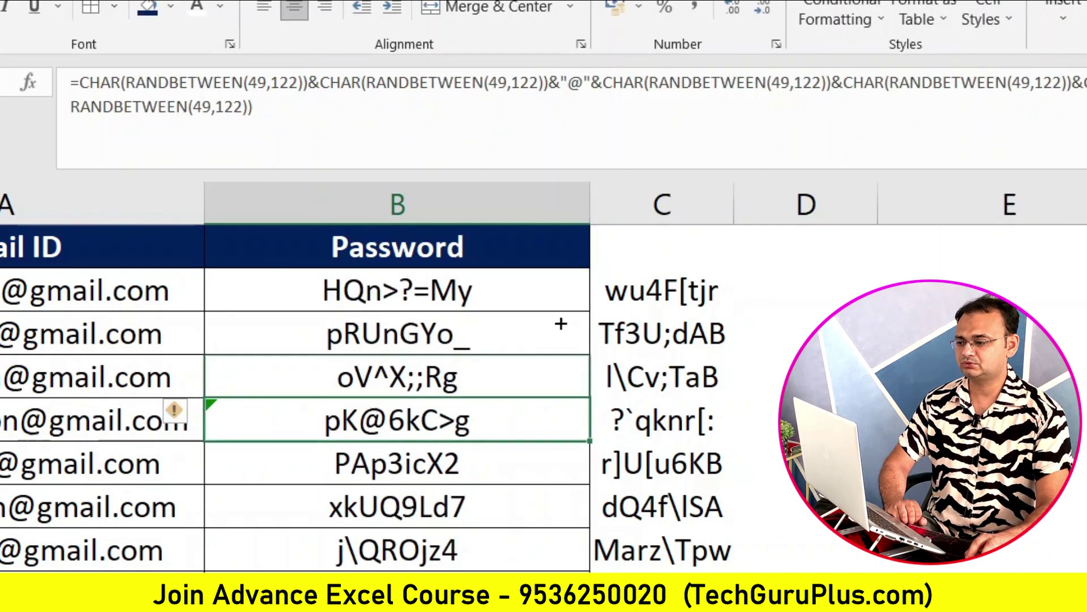
double_click(589, 440)
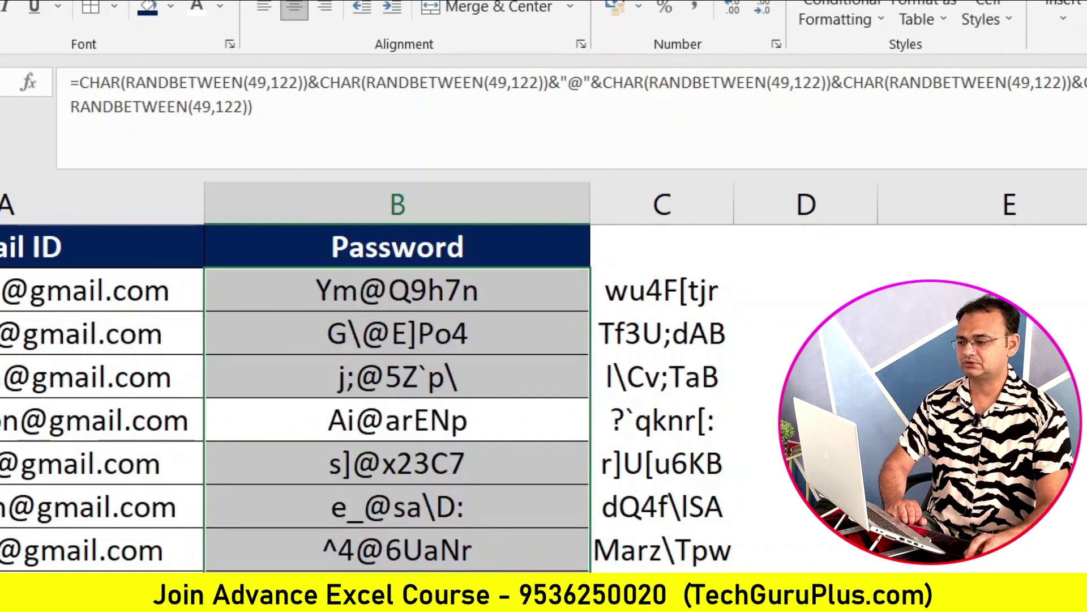
left_click(365, 418)
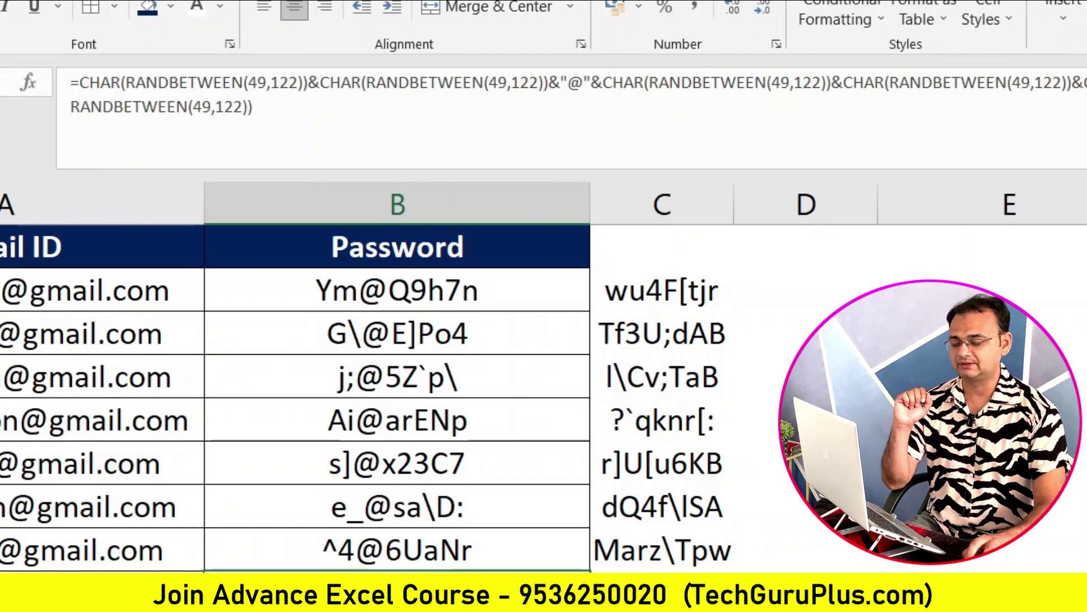
Step: Append &"#" to the password formula and fill it up and down the Password column
left_click(370, 130)
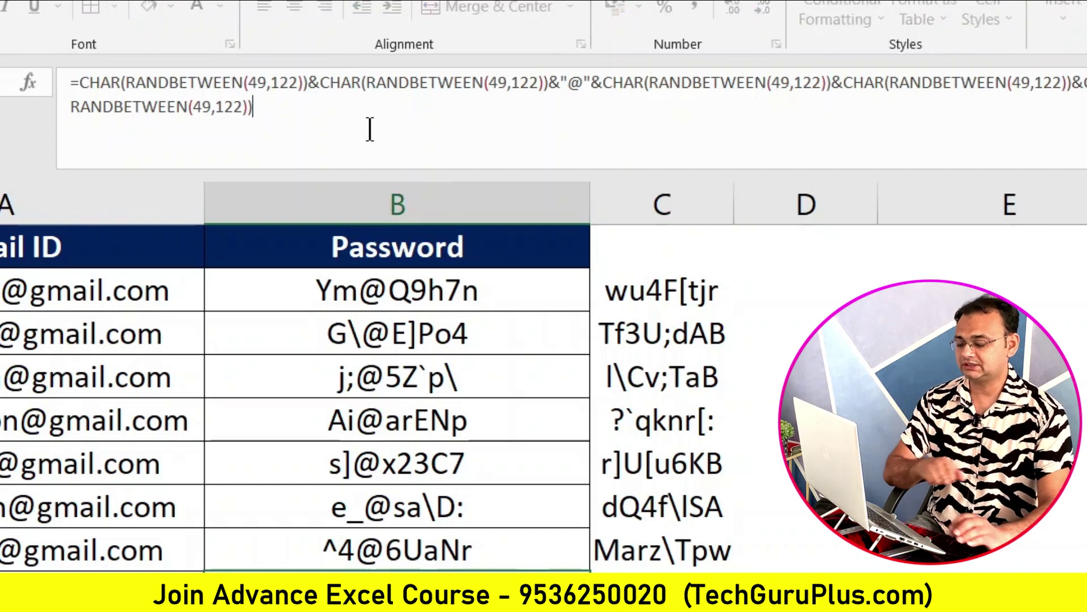
type("&")
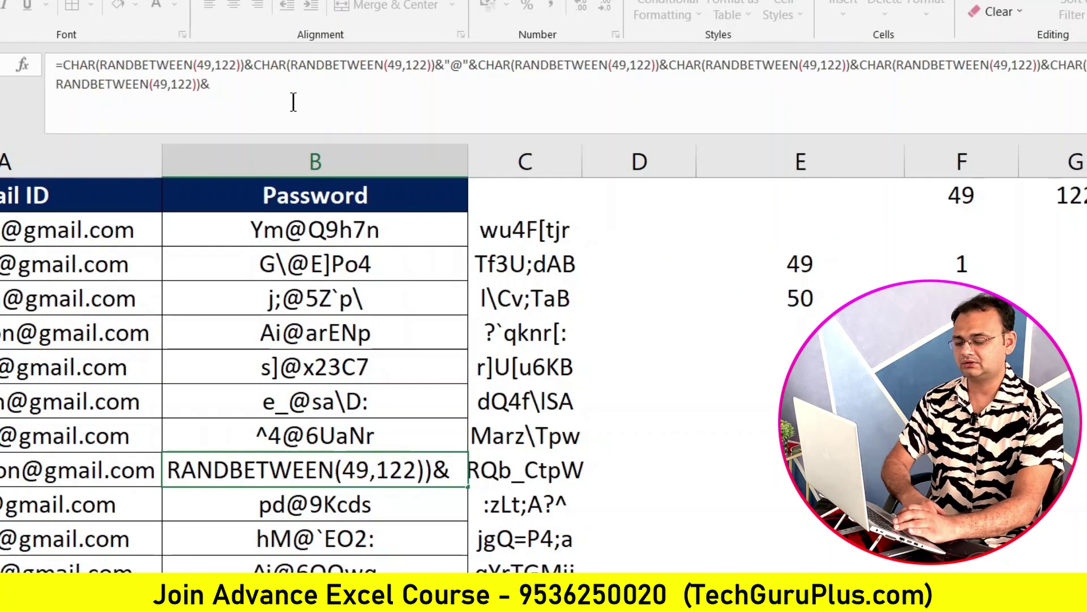
type("\"#")
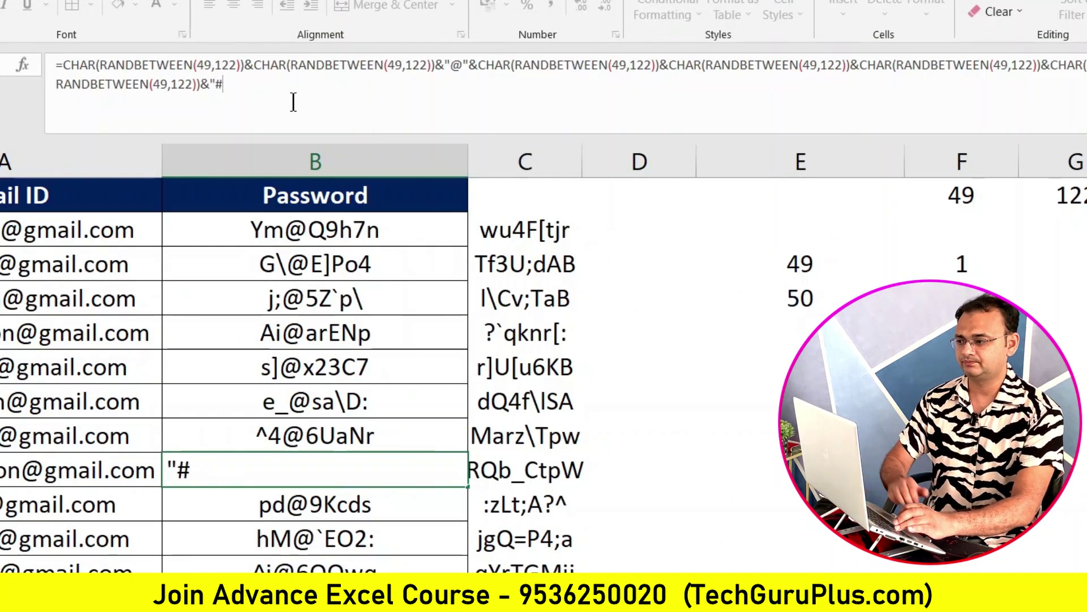
type("\"")
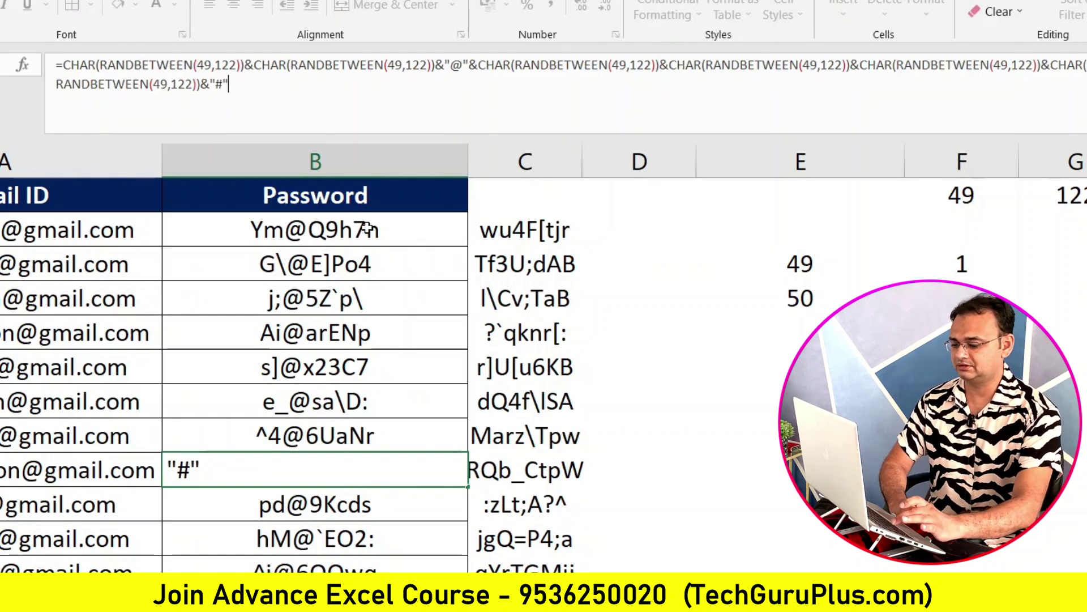
key("ctrl+Return")
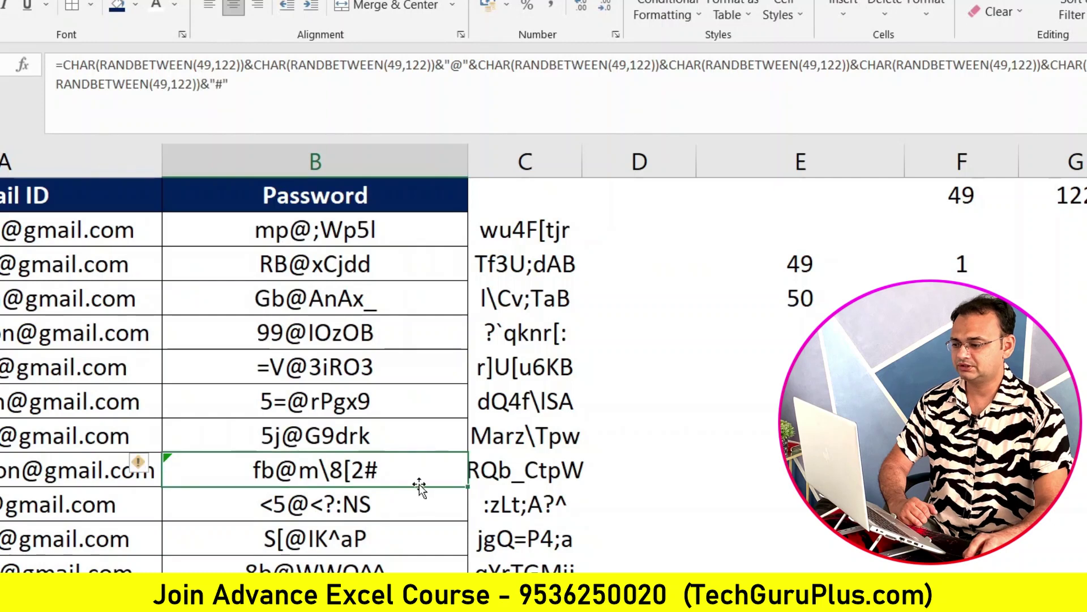
left_click_drag(468, 487, 427, 236)
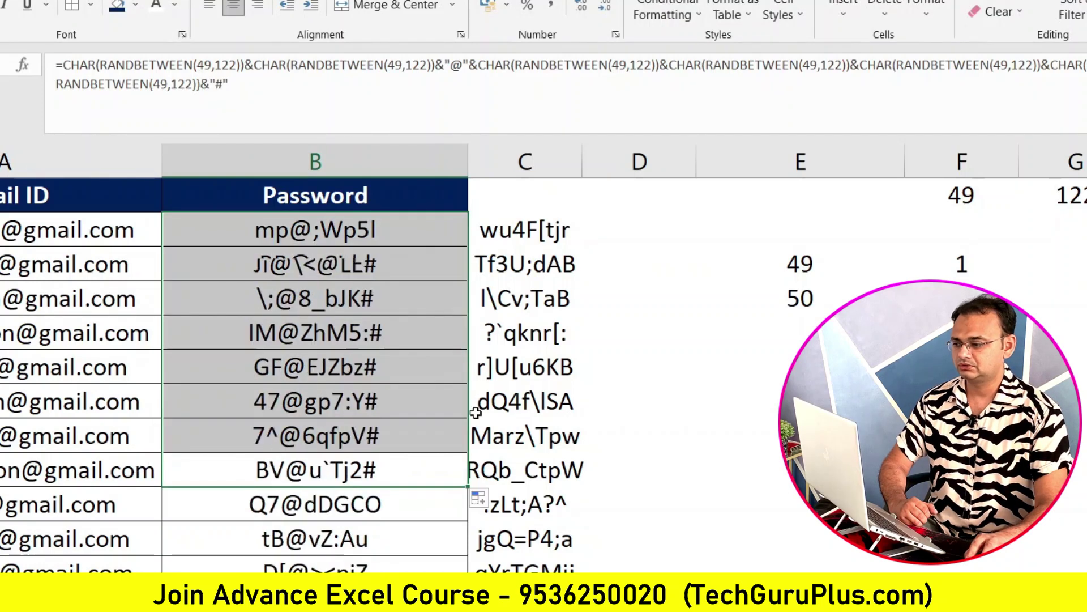
left_click(479, 498)
left_click(469, 486)
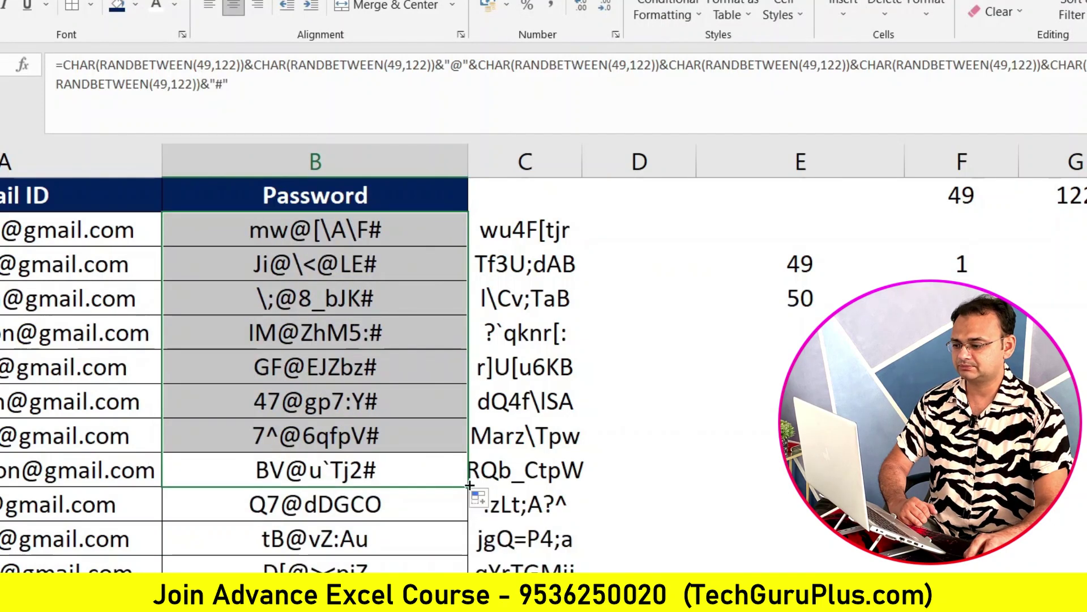
double_click(470, 485)
left_click(416, 325)
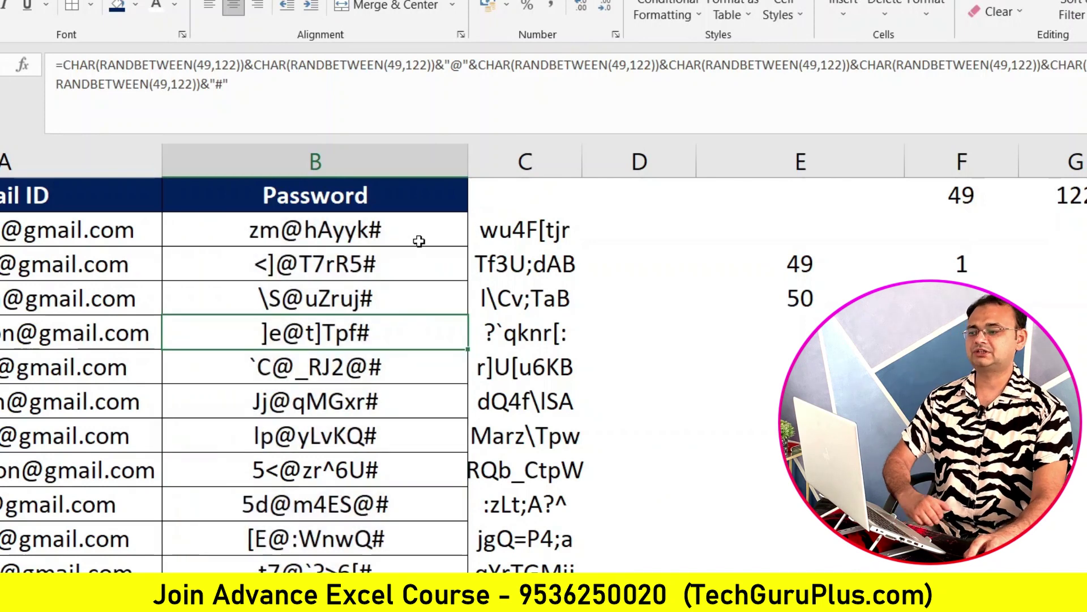
Step: Check B3's formula ends with # and review the passwords in B3 to B11
left_click(418, 240)
left_click_drag(210, 84, 232, 86)
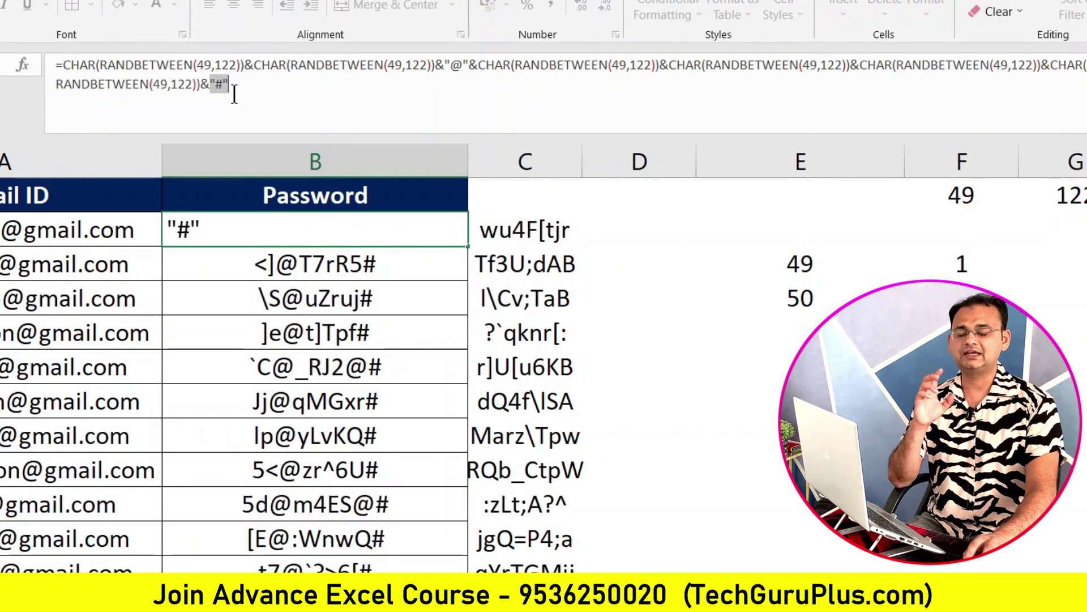
key("Escape")
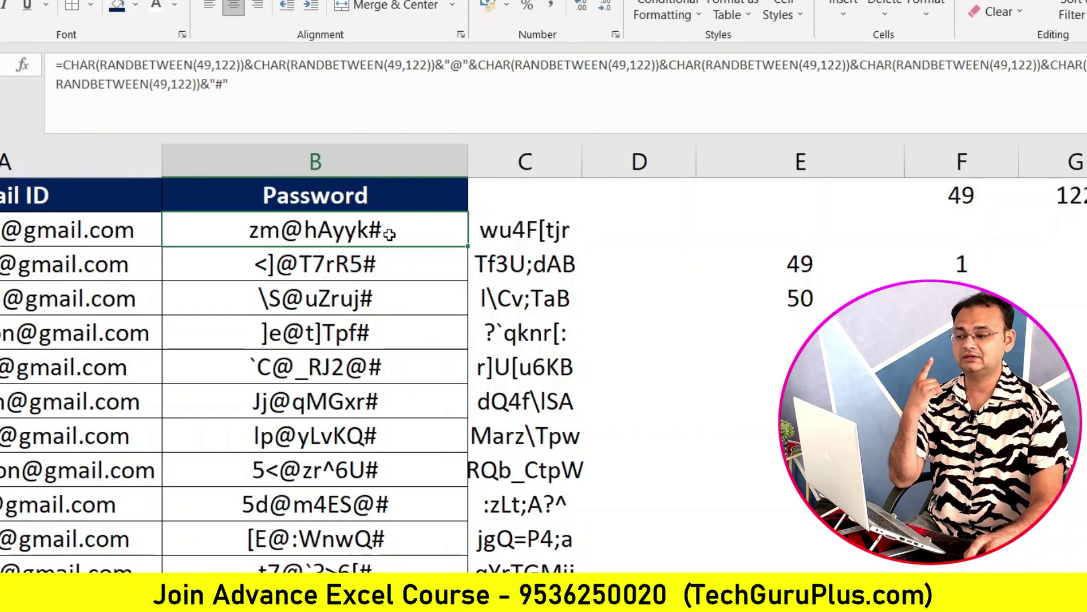
left_click_drag(390, 233, 396, 367)
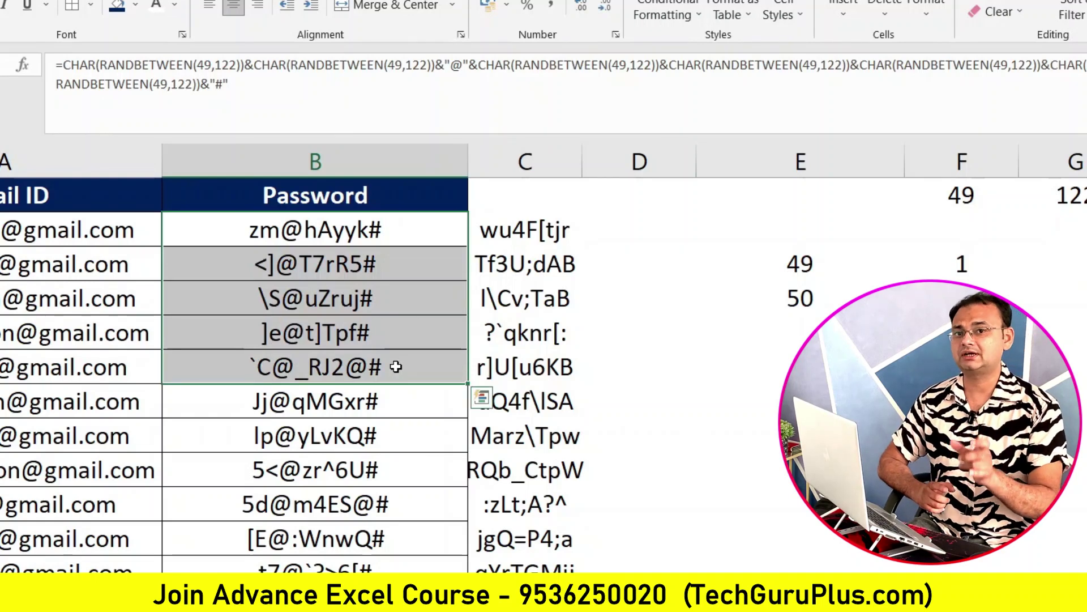
left_click(391, 456)
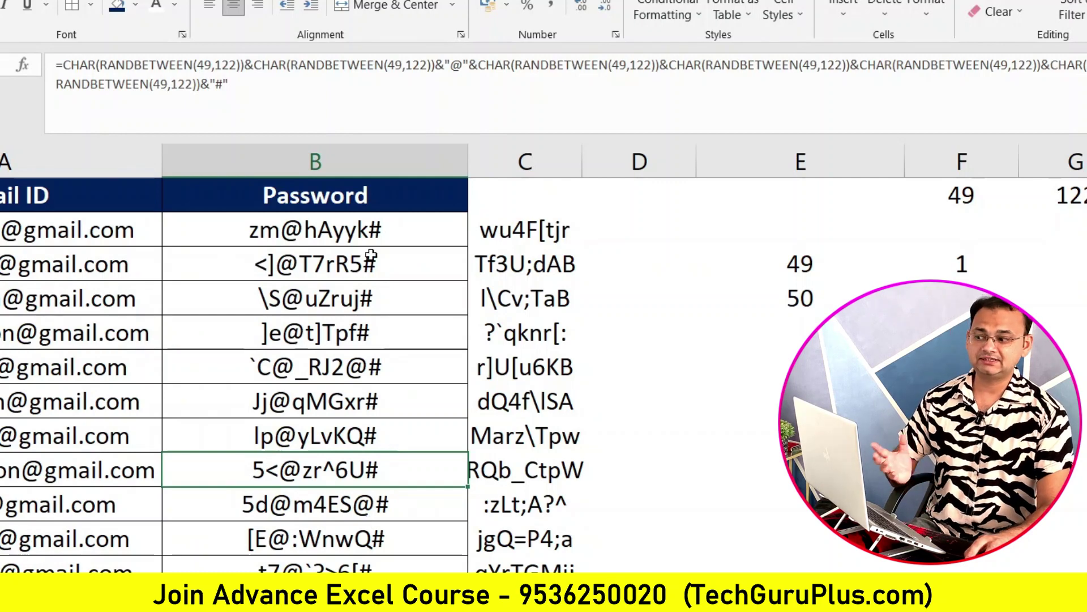
left_click_drag(371, 243, 391, 499)
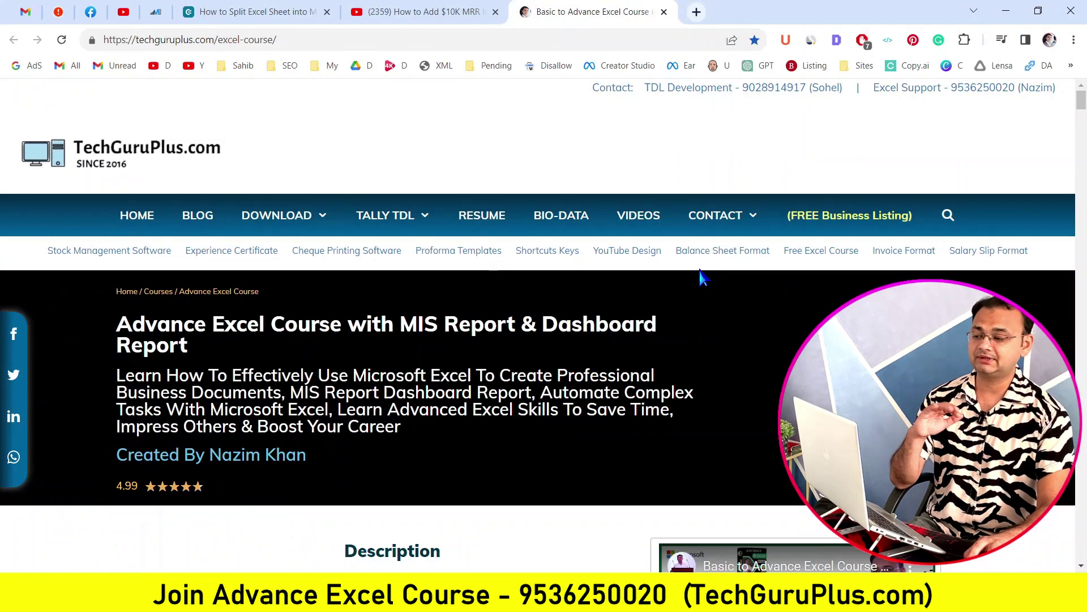
Step: Read the Advance Excel Course title, description and support contact details
left_click_drag(142, 328, 626, 321)
left_click(623, 322)
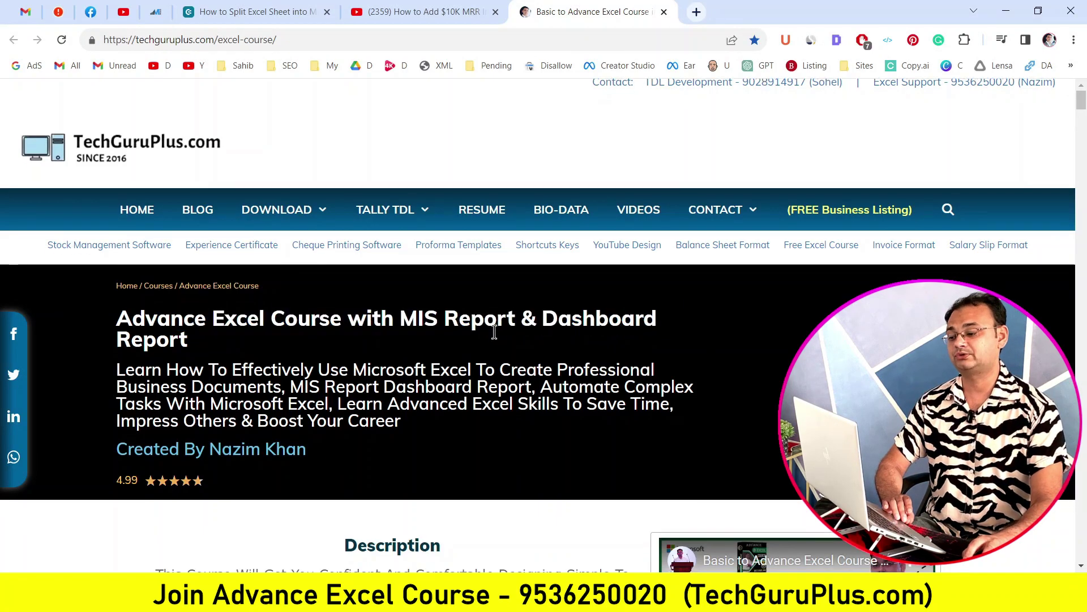
scroll(504, 323, "down", 4)
scroll(506, 306, "down", 2)
scroll(506, 306, "down", 3)
scroll(506, 306, "down", 3)
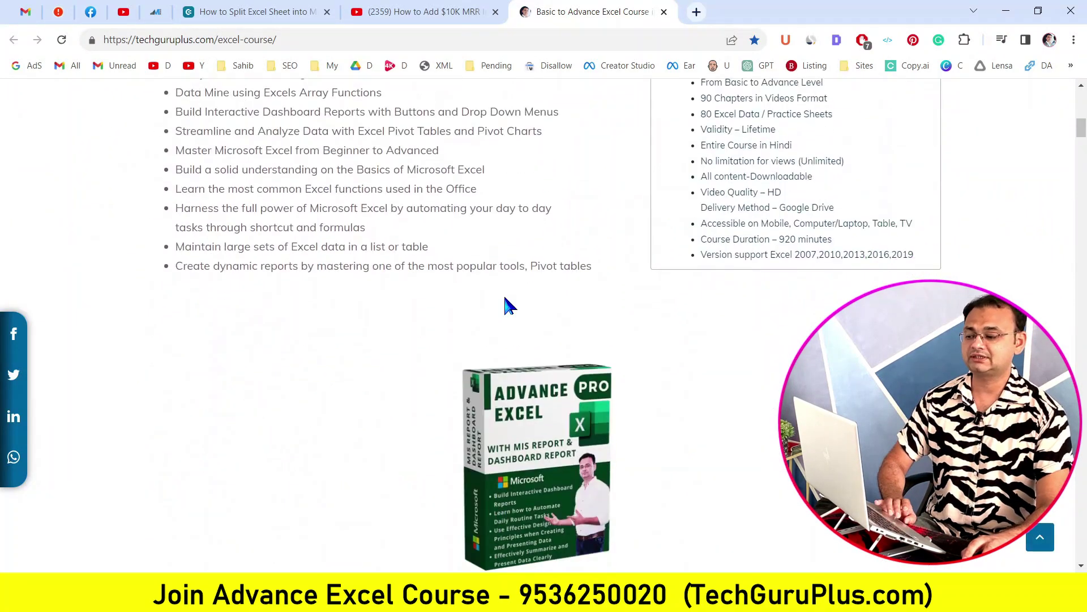
scroll(505, 306, "down", 4)
scroll(506, 305, "down", 1)
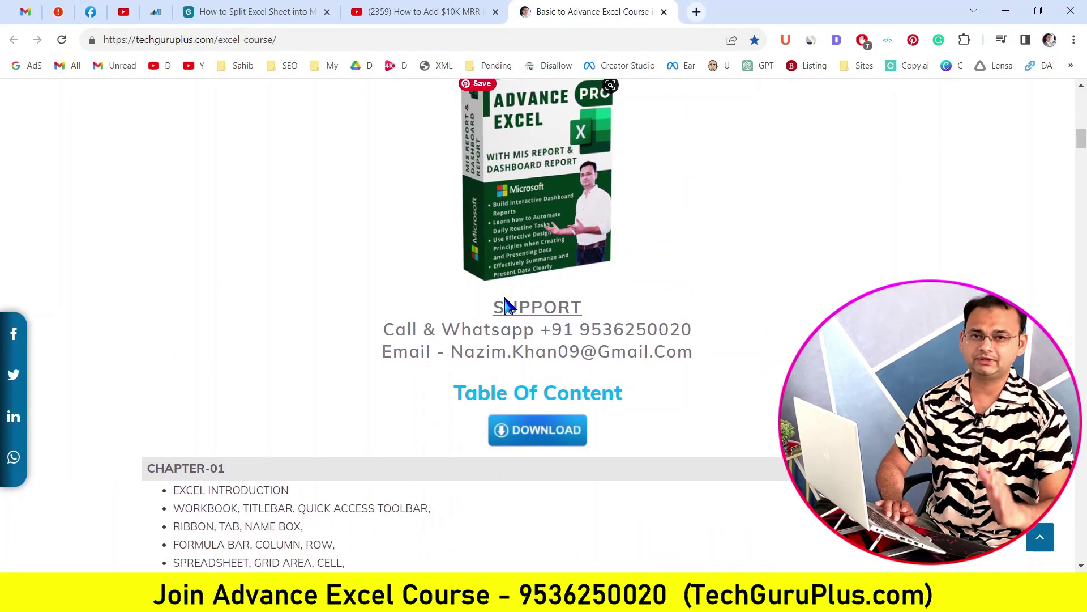
scroll(508, 306, "up", 1)
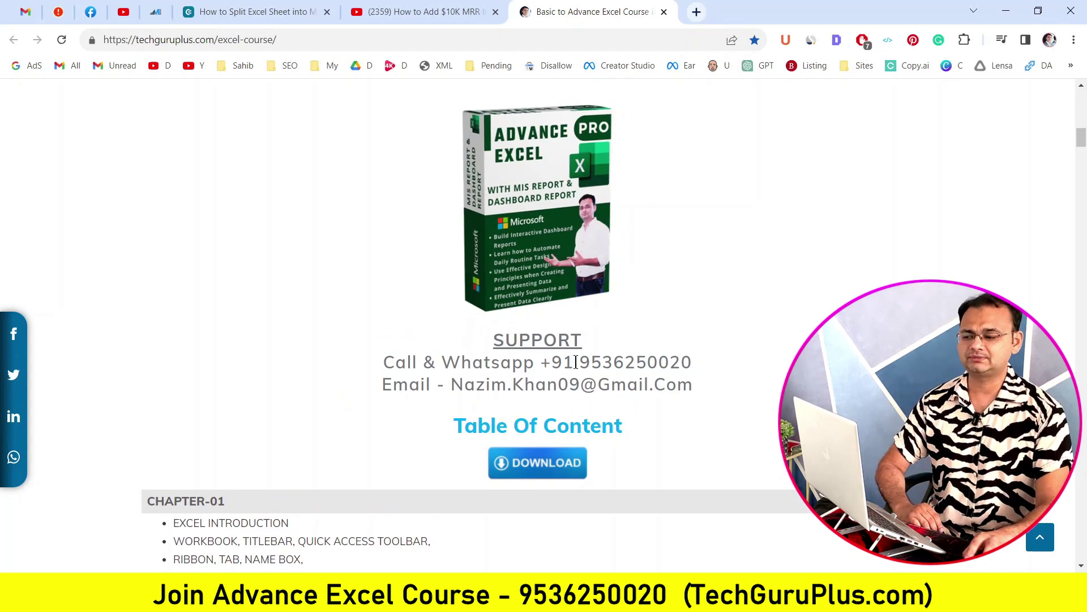
left_click_drag(576, 361, 696, 368)
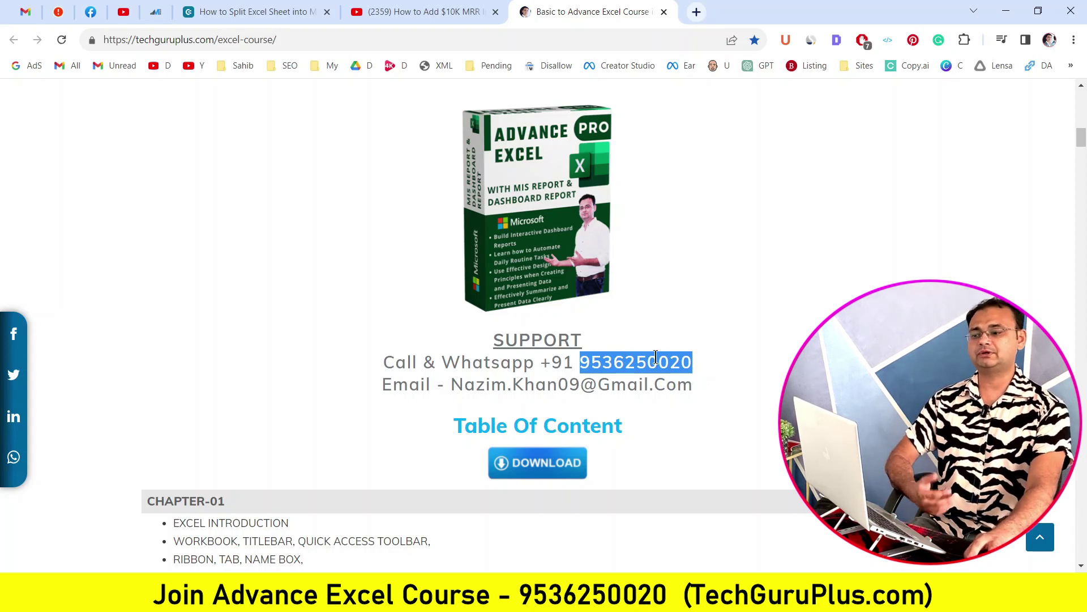
left_click(692, 406)
Step: Check the techguruplus.com/excel-course/ address and browse the Table Of Content chapters
scroll(693, 407, "down", 5)
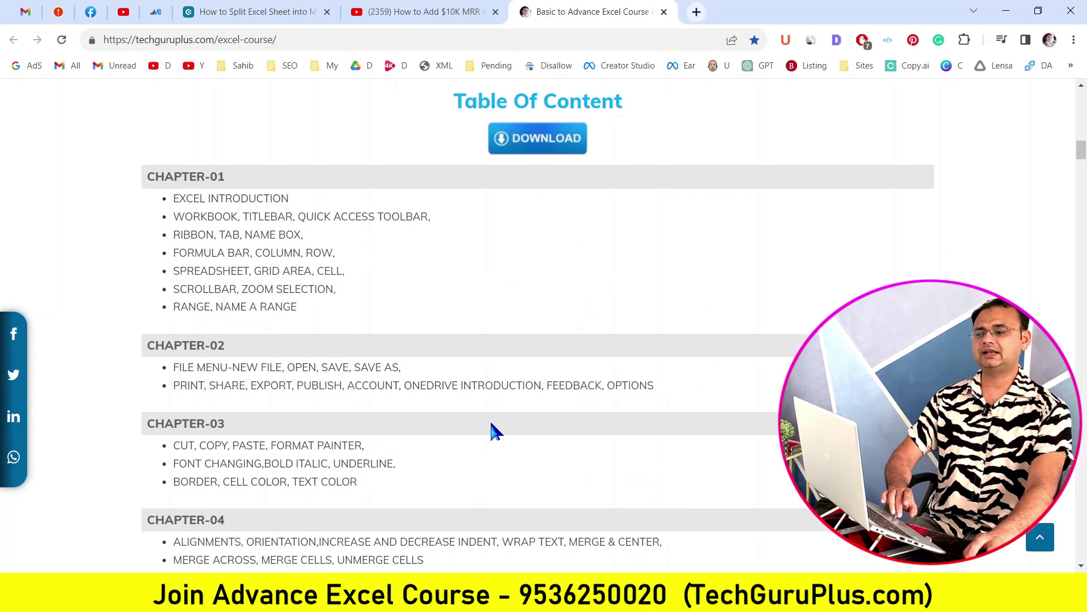
scroll(491, 432, "down", 6)
left_click(201, 41)
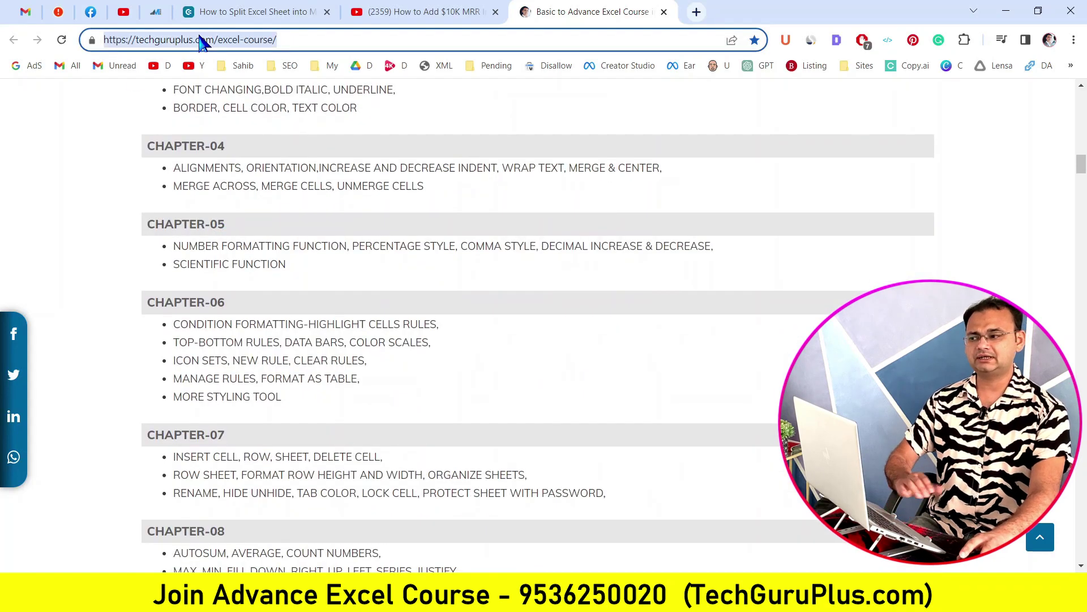
scroll(250, 164, "down", 7)
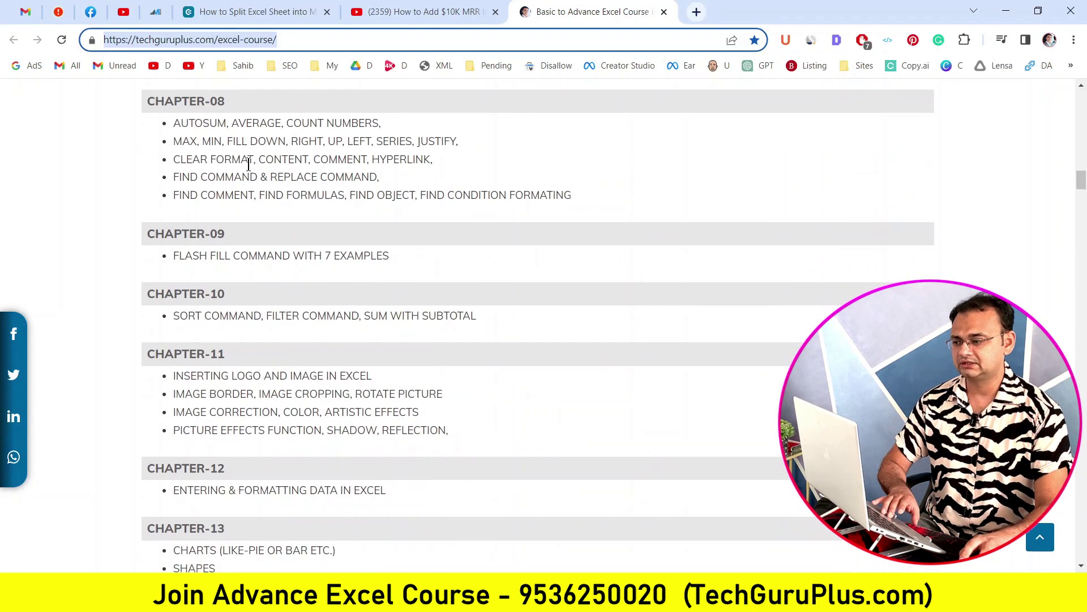
scroll(247, 178, "up", 2)
scroll(247, 177, "up", 9)
scroll(414, 283, "up", 10)
scroll(414, 290, "up", 9)
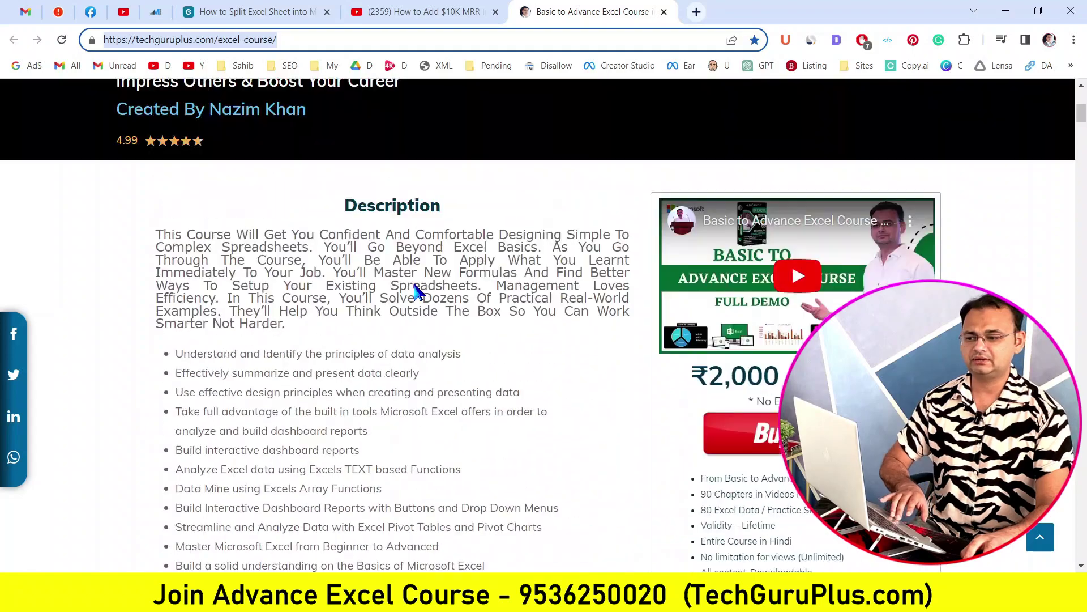
scroll(557, 382, "up", 5)
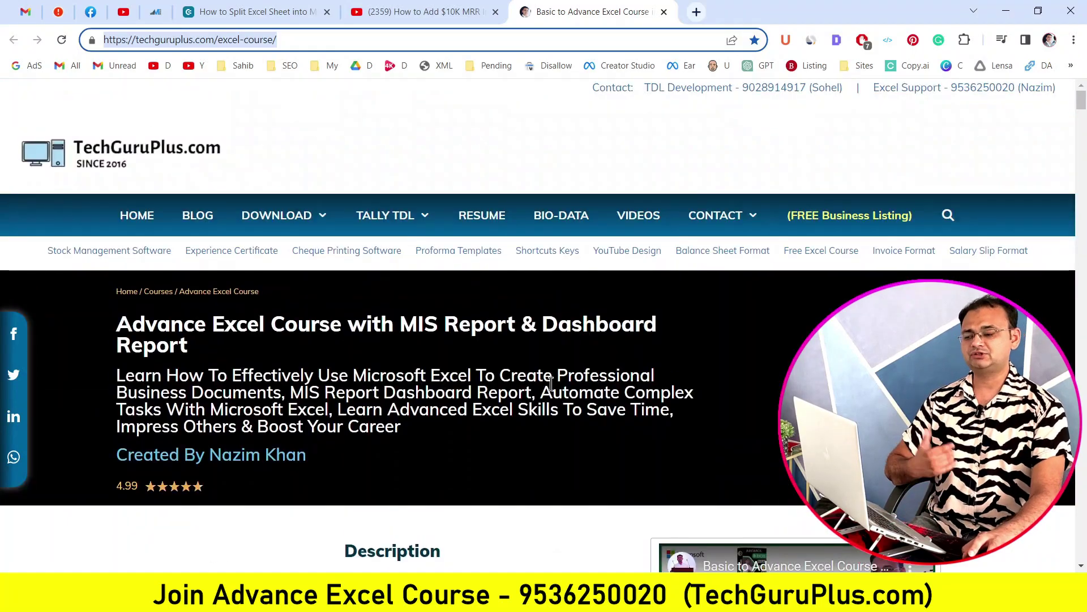
scroll(504, 381, "down", 3)
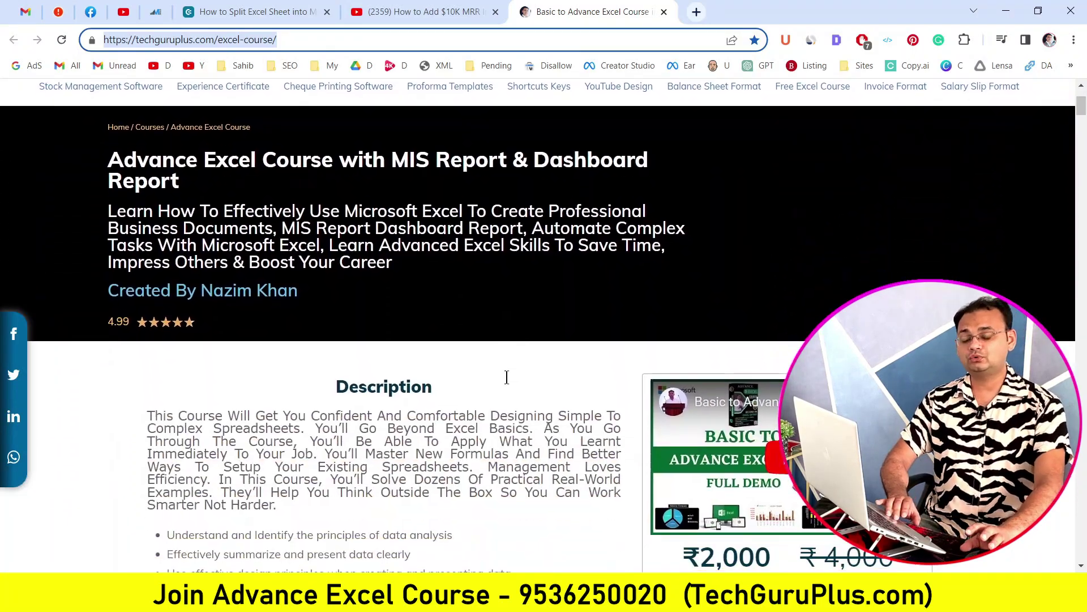
scroll(507, 376, "down", 1)
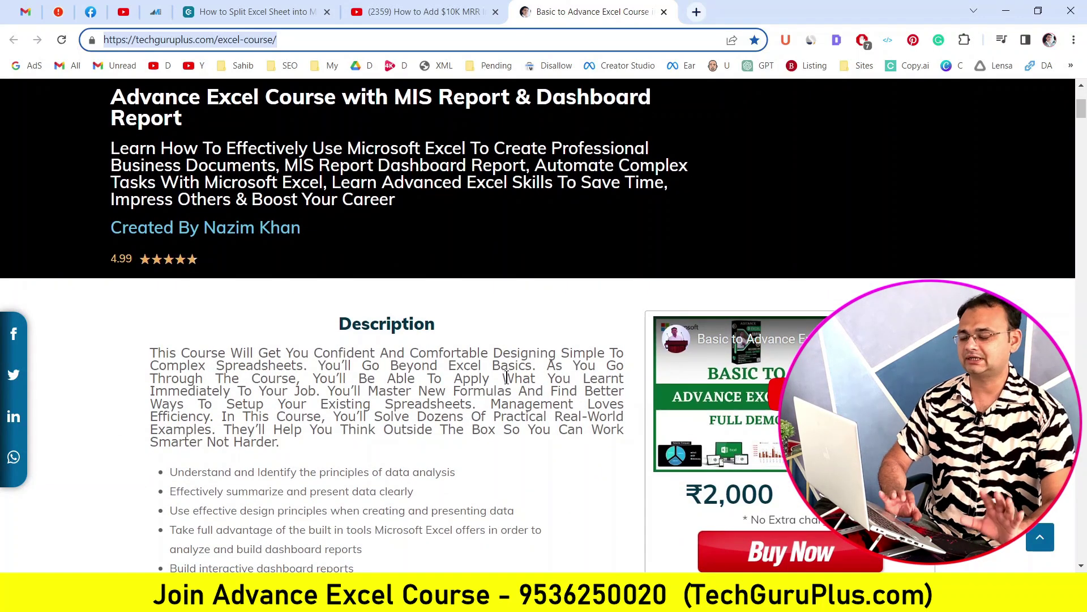
scroll(453, 510, "down", 5)
scroll(453, 509, "down", 5)
scroll(453, 509, "up", 3)
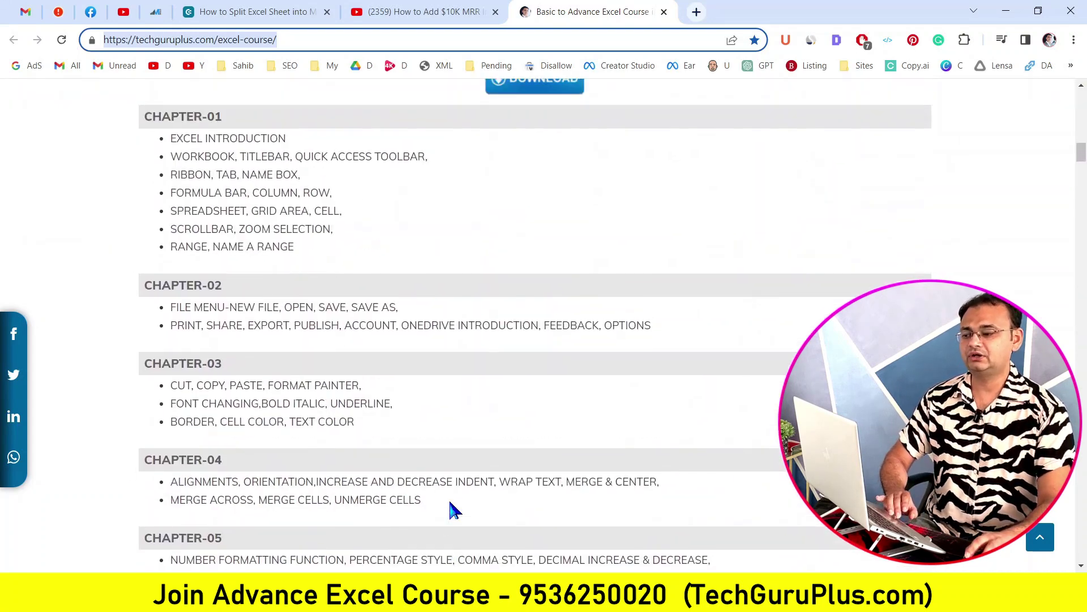
scroll(453, 513, "up", 2)
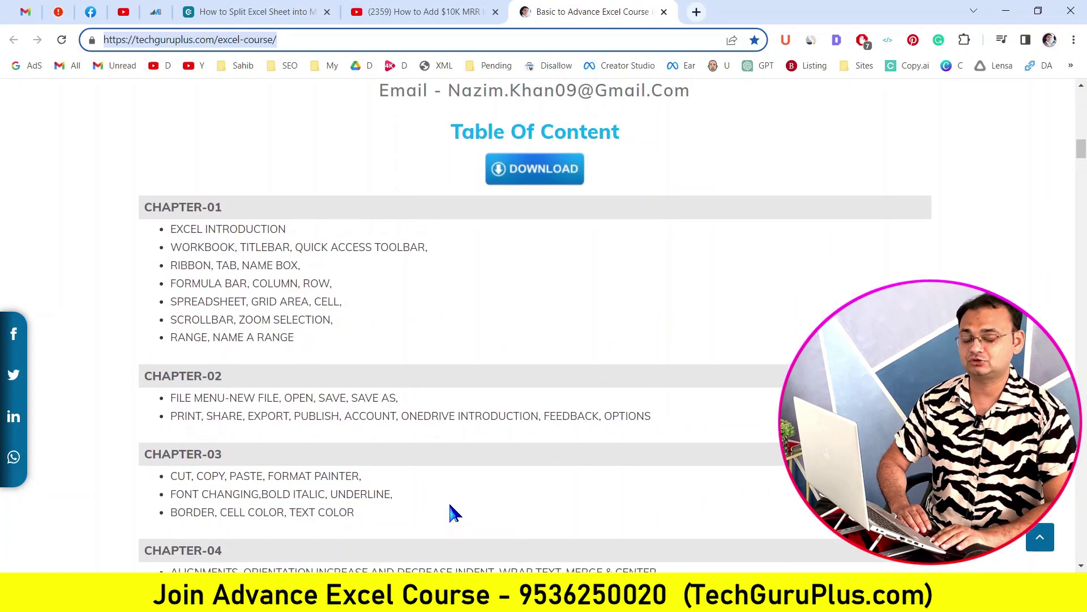